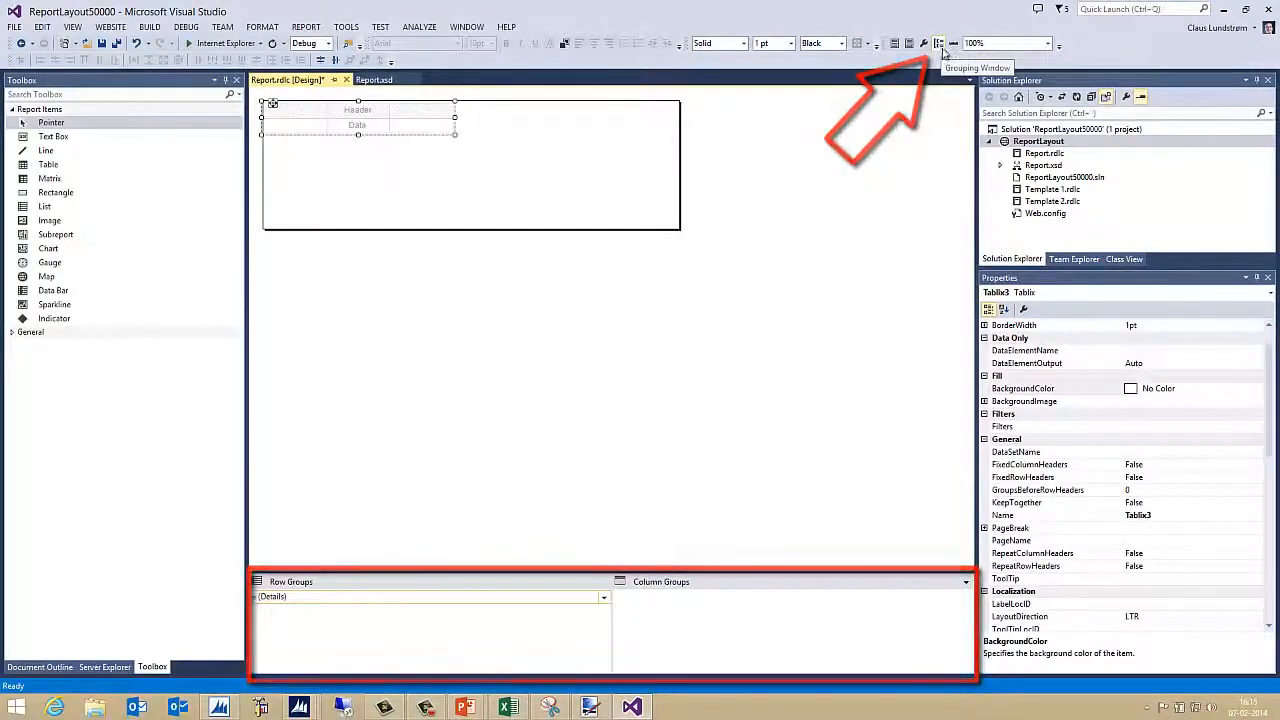
Try adding a parent group above Details, then cancel because no grouping fields are listed
right_click(292, 597)
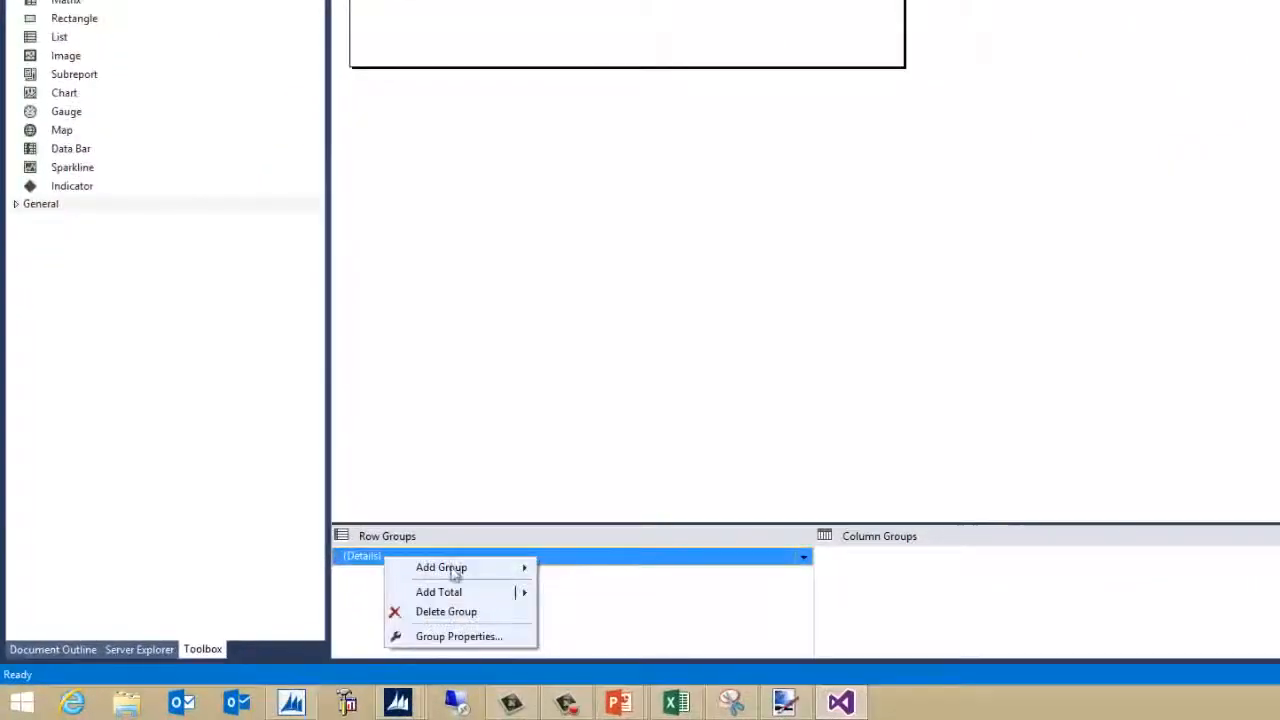
mouse_move(476, 572)
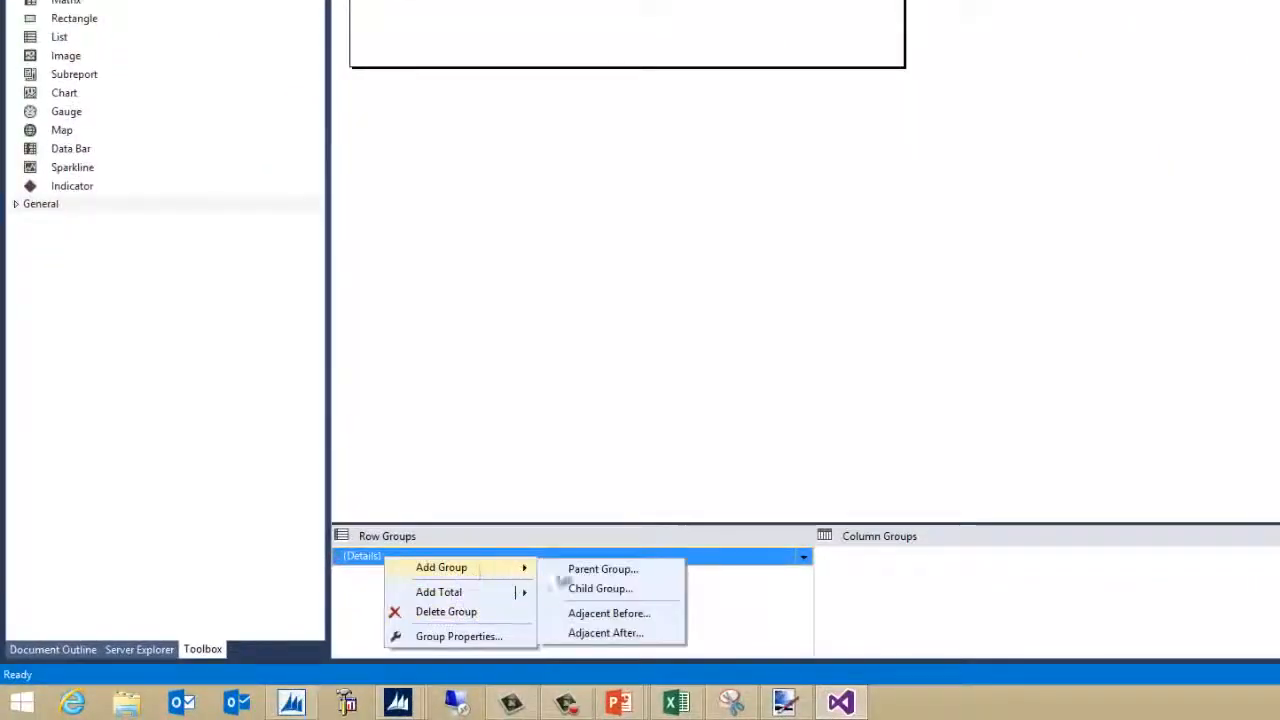
click(603, 570)
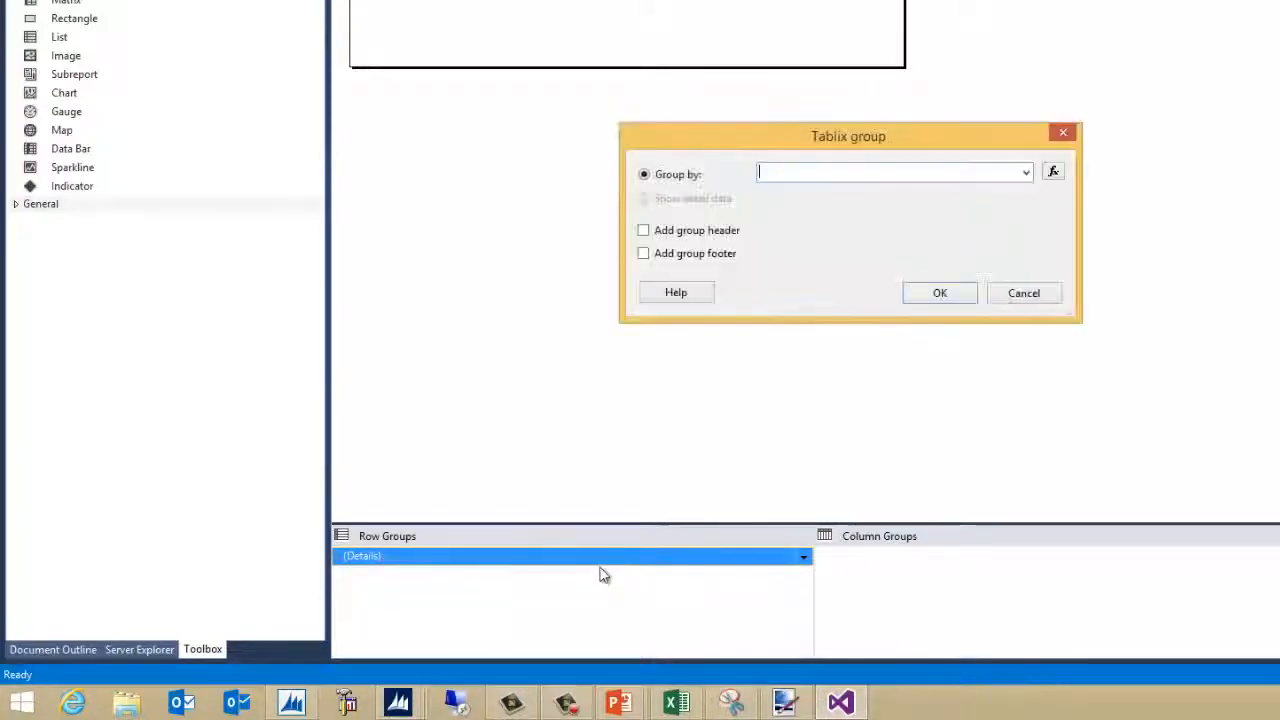
click(1027, 175)
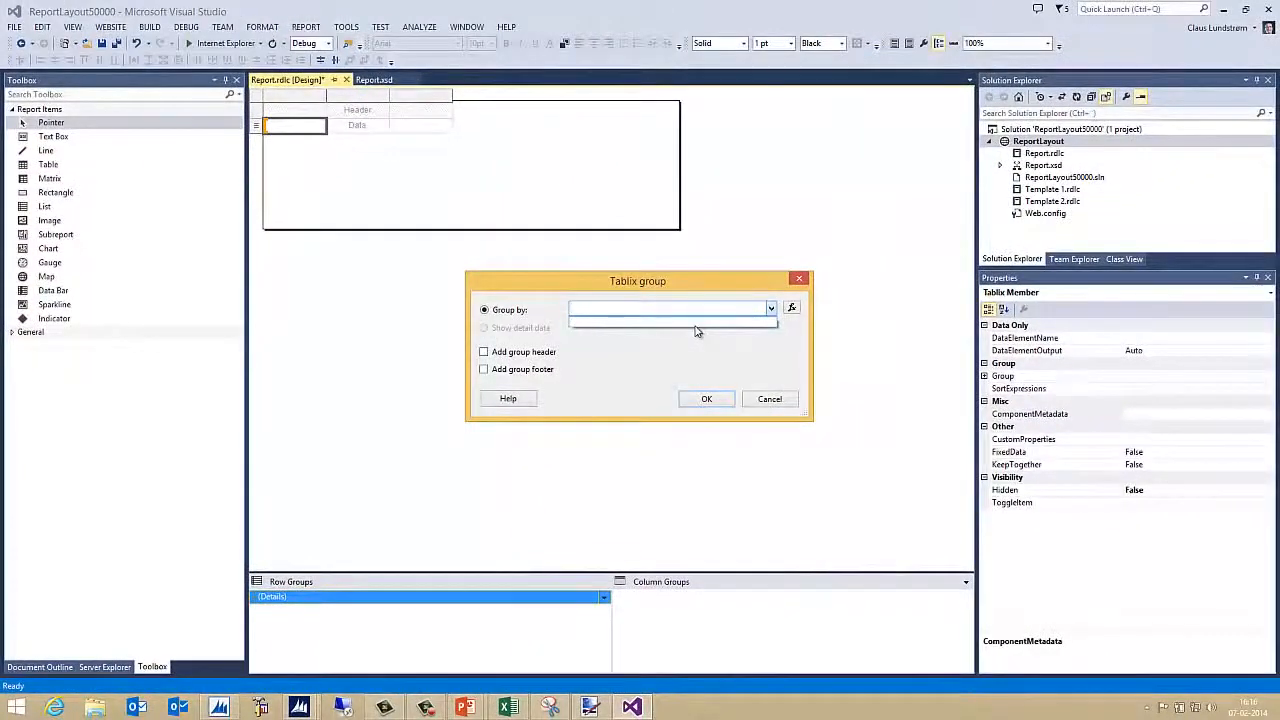
click(770, 401)
click(770, 401)
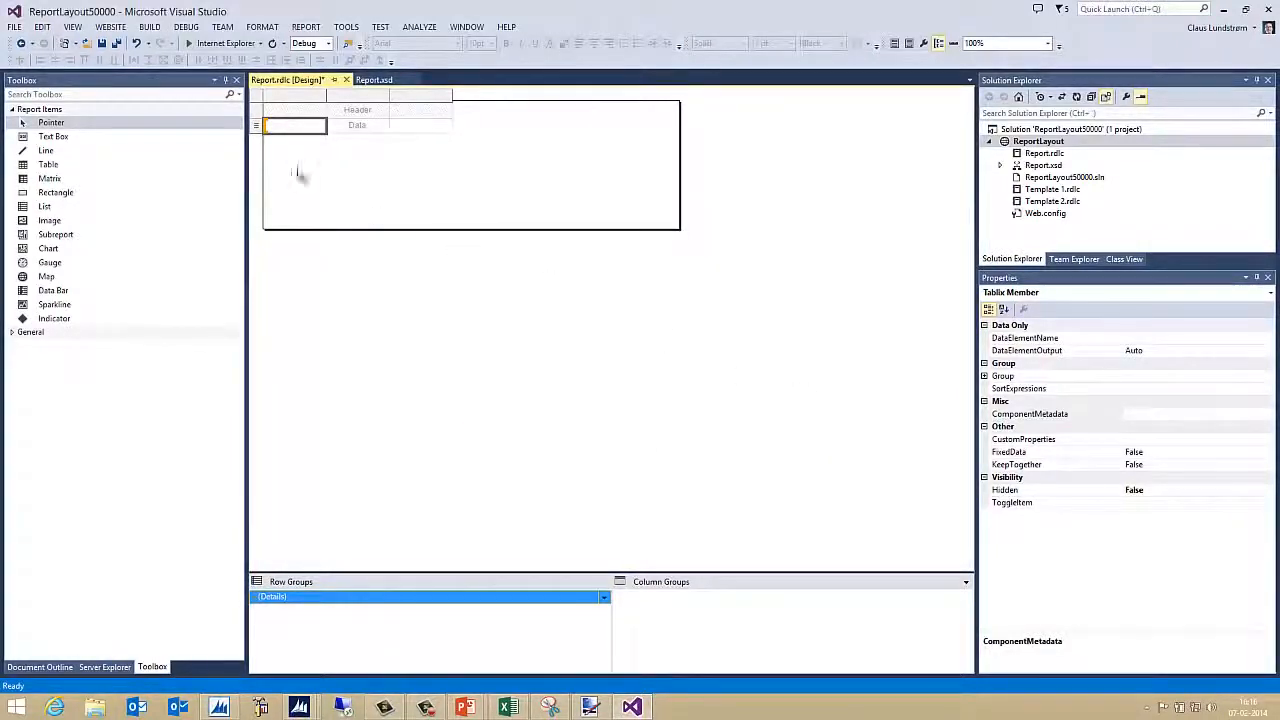
Set the table's dataset name to DataSet_Result in Tablix Properties
click(257, 97)
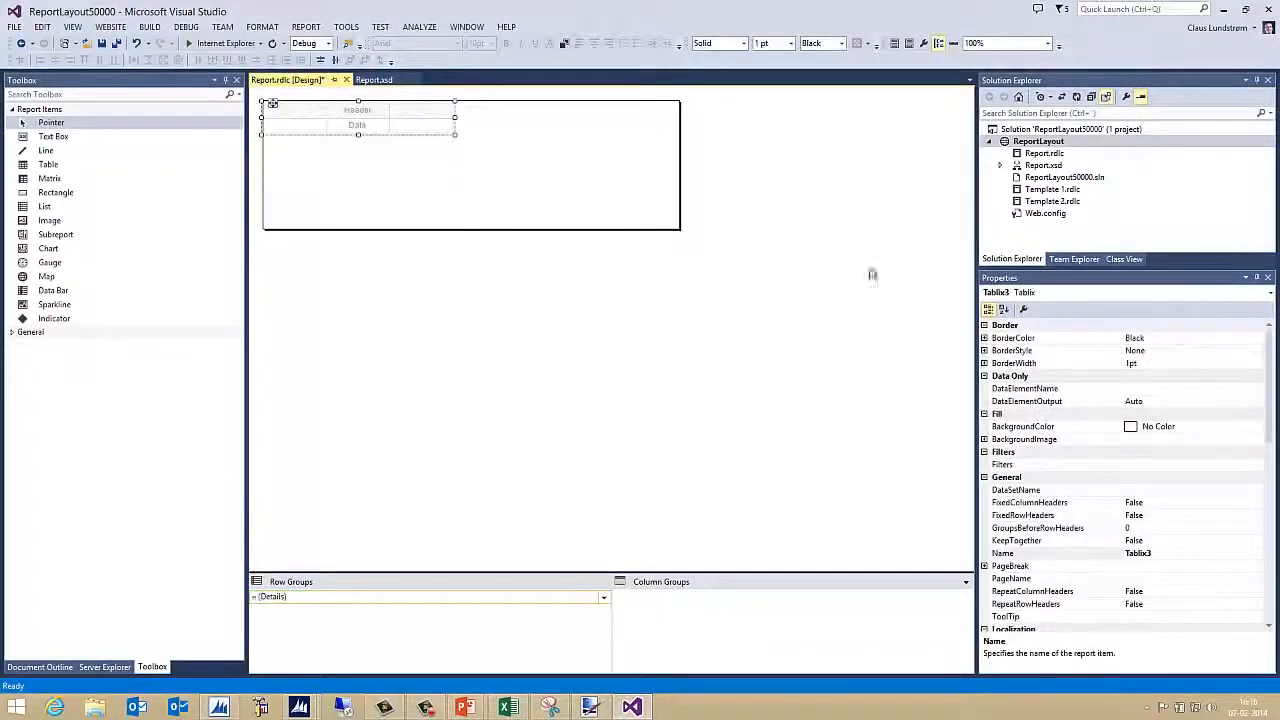
click(1020, 310)
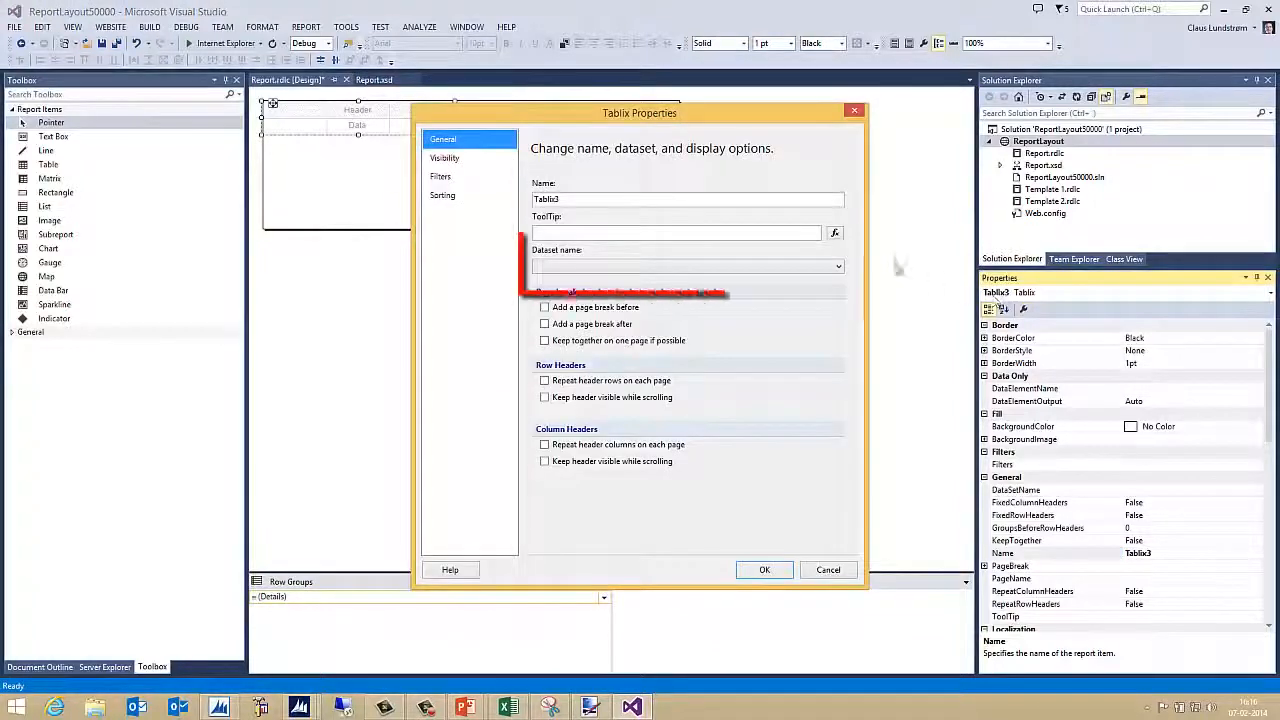
click(545, 266)
click(563, 282)
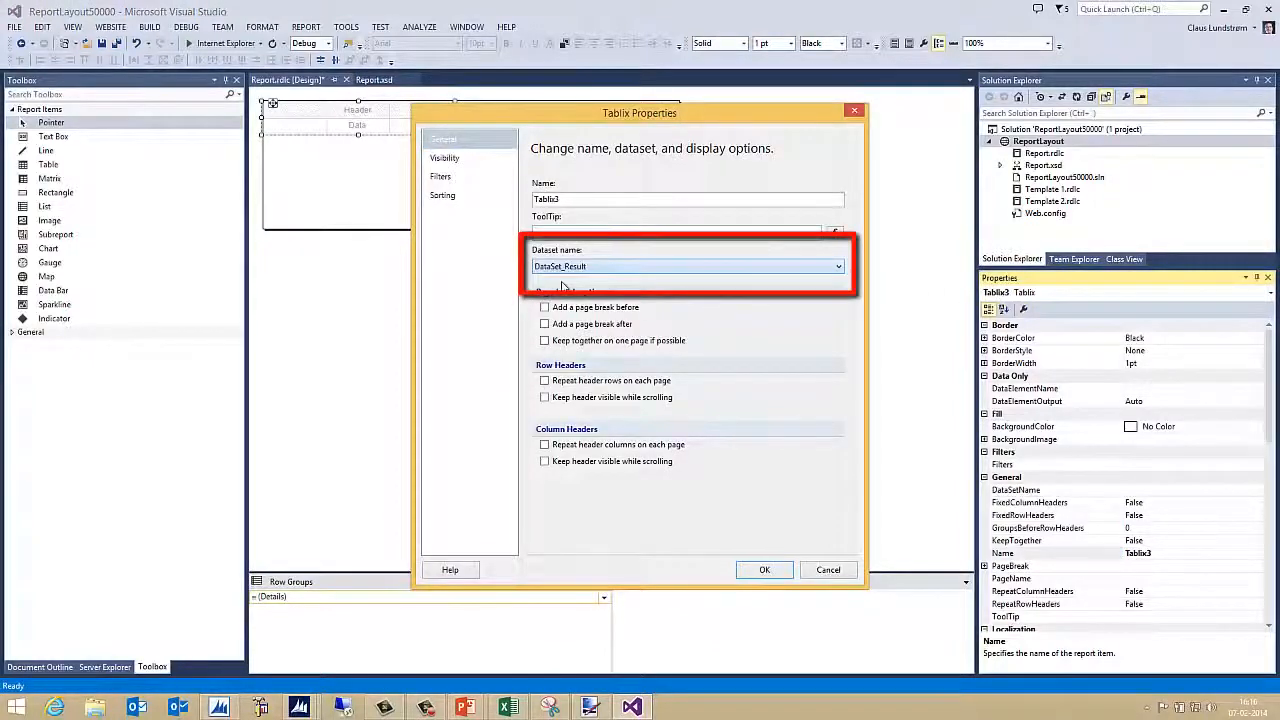
click(764, 569)
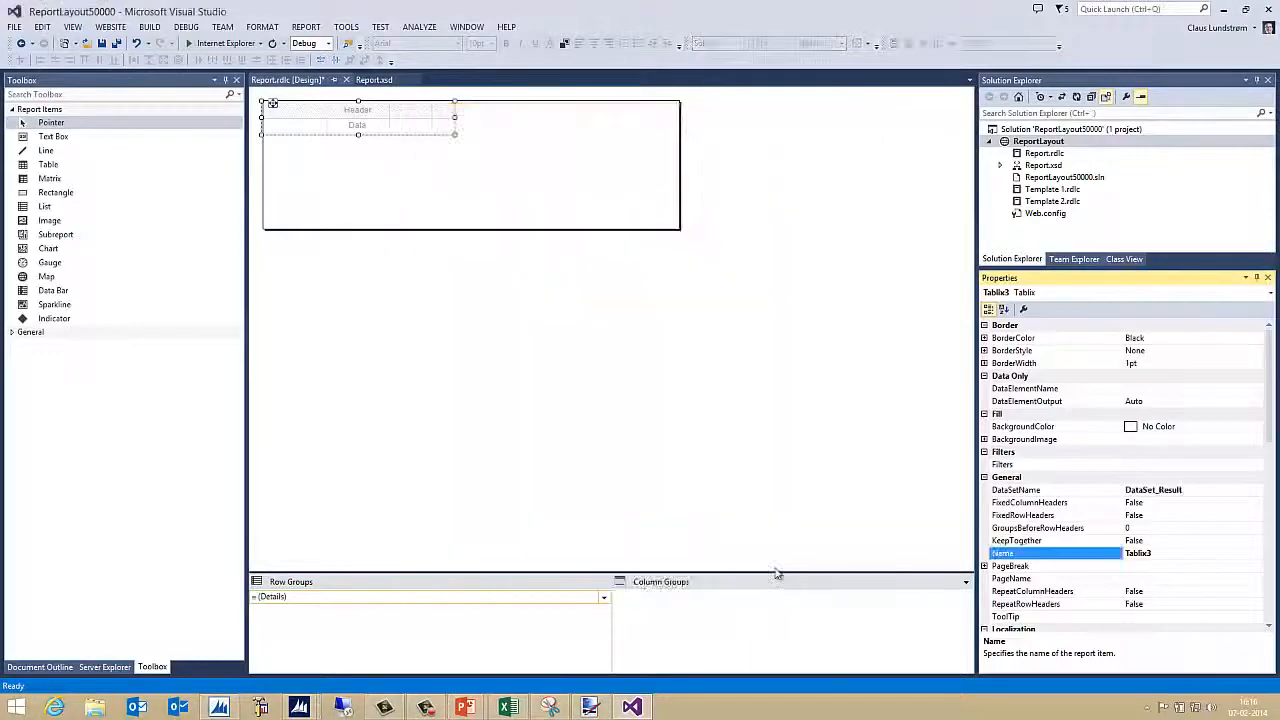
Add a CustomerGroup parent group with a group header above Details, then delete the inserted Customer column
click(289, 597)
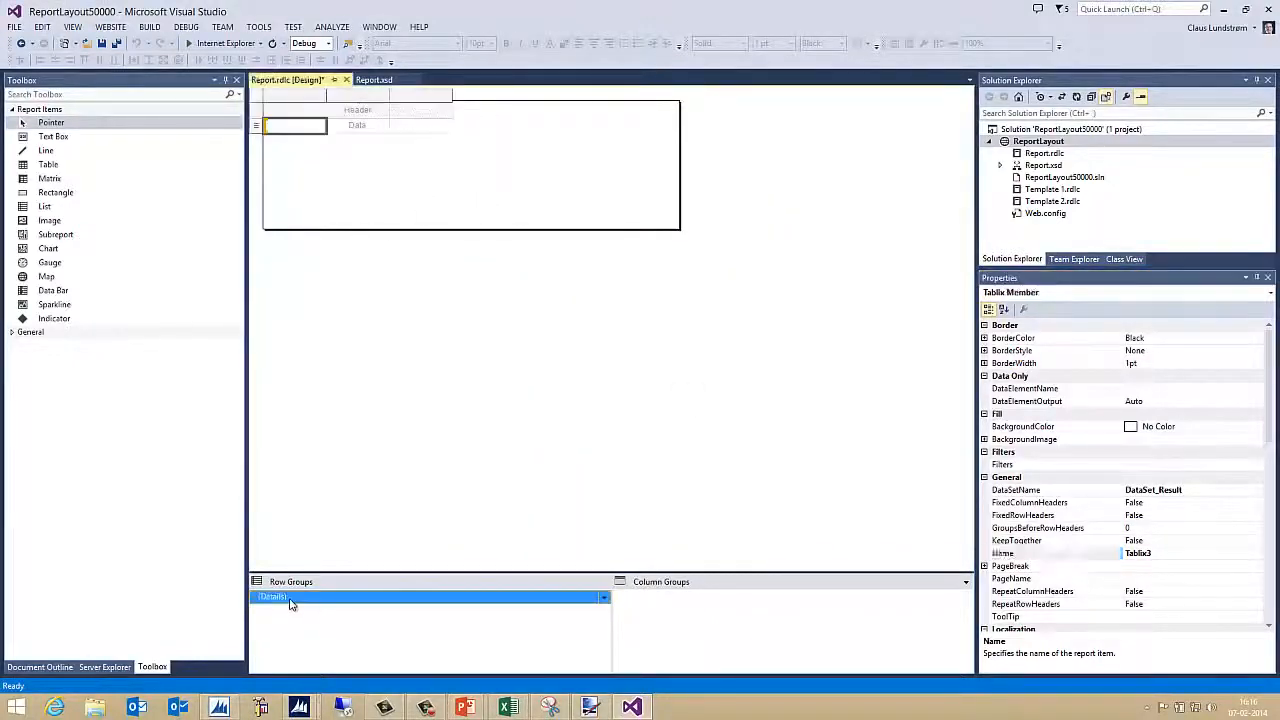
right_click(291, 598)
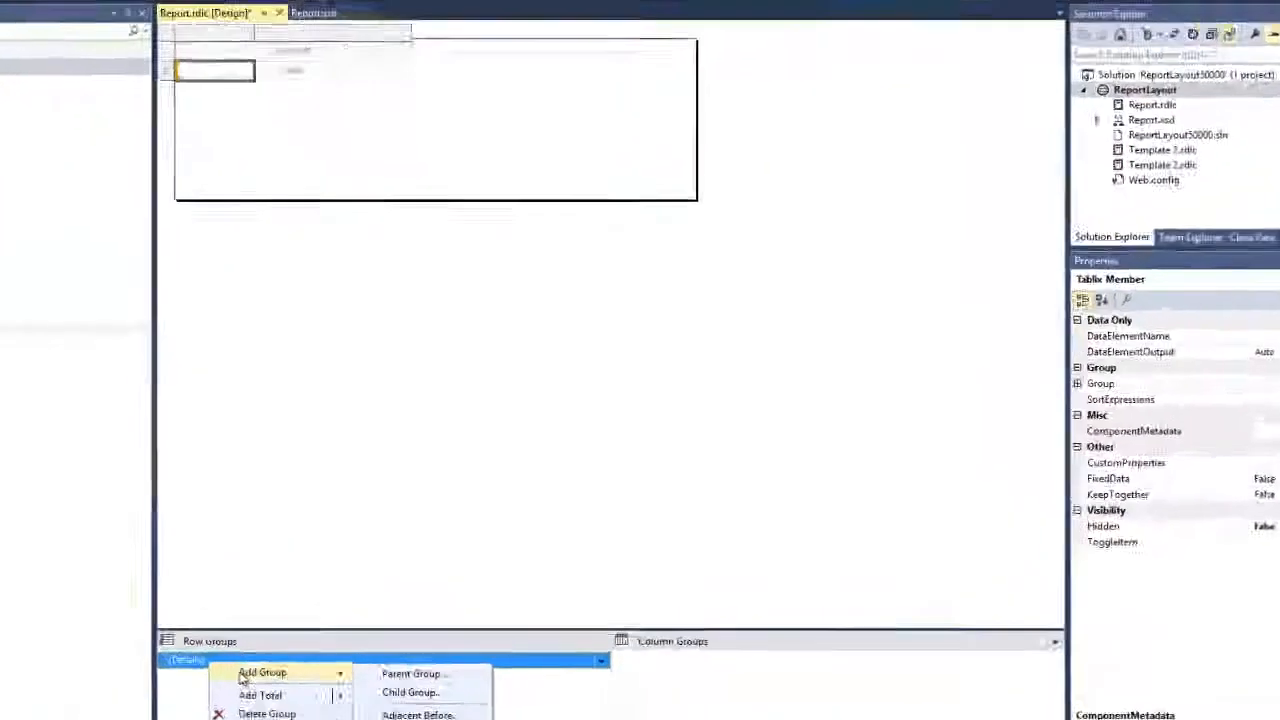
click(440, 607)
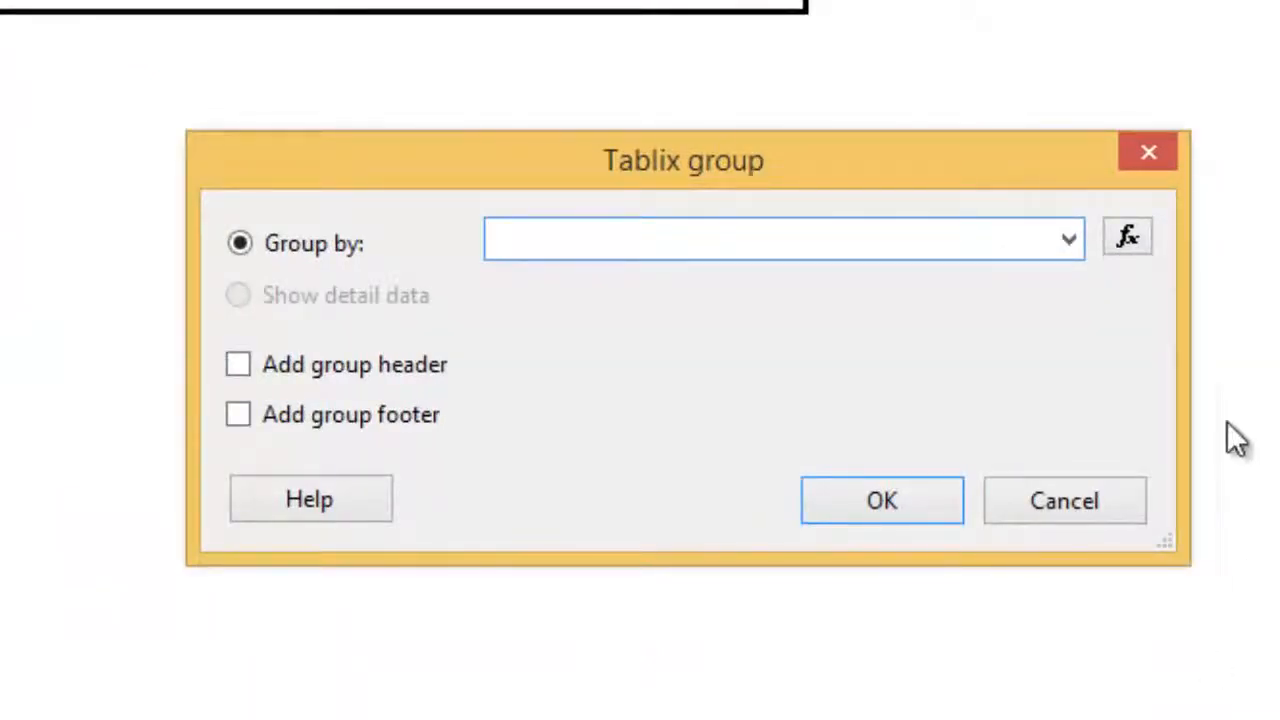
click(1071, 240)
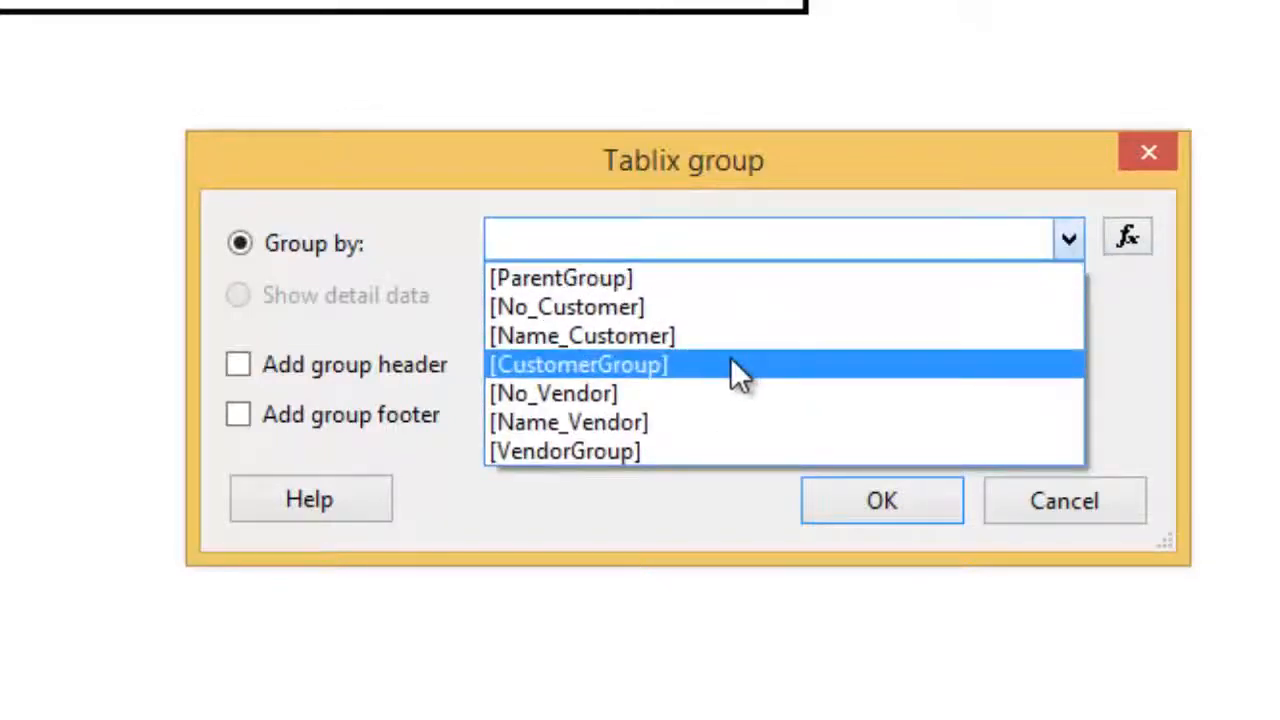
click(733, 368)
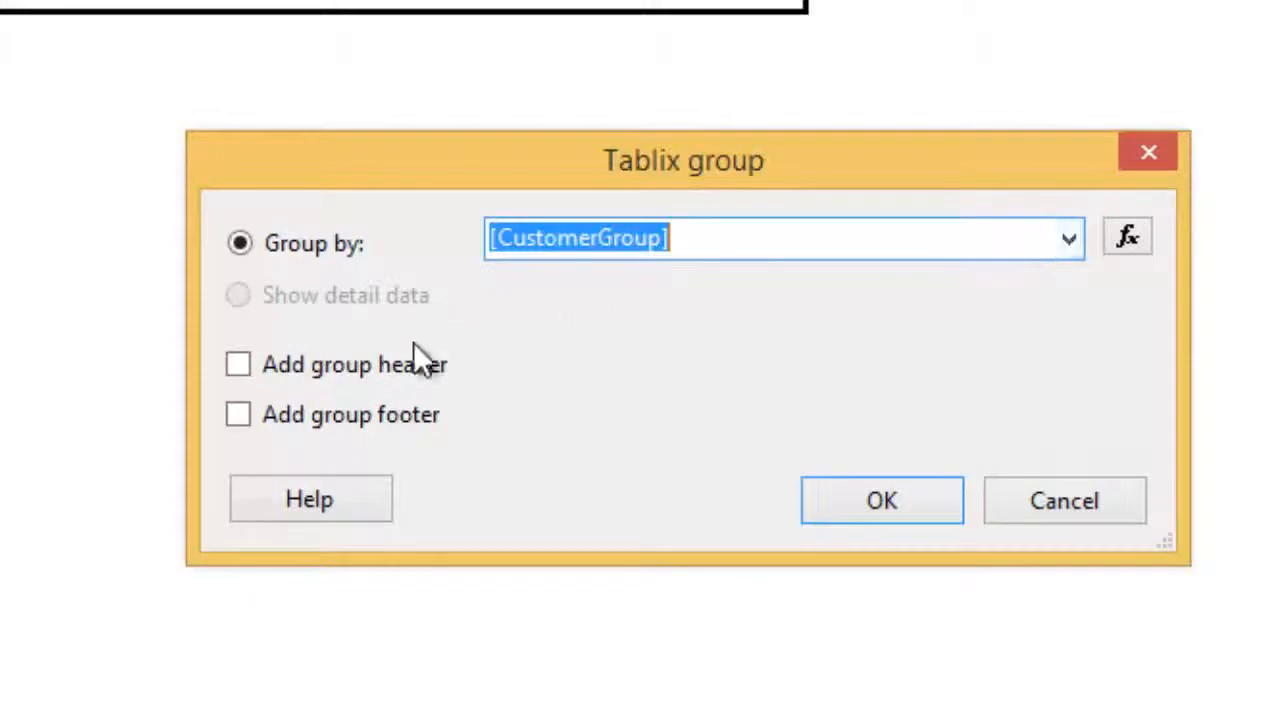
click(290, 375)
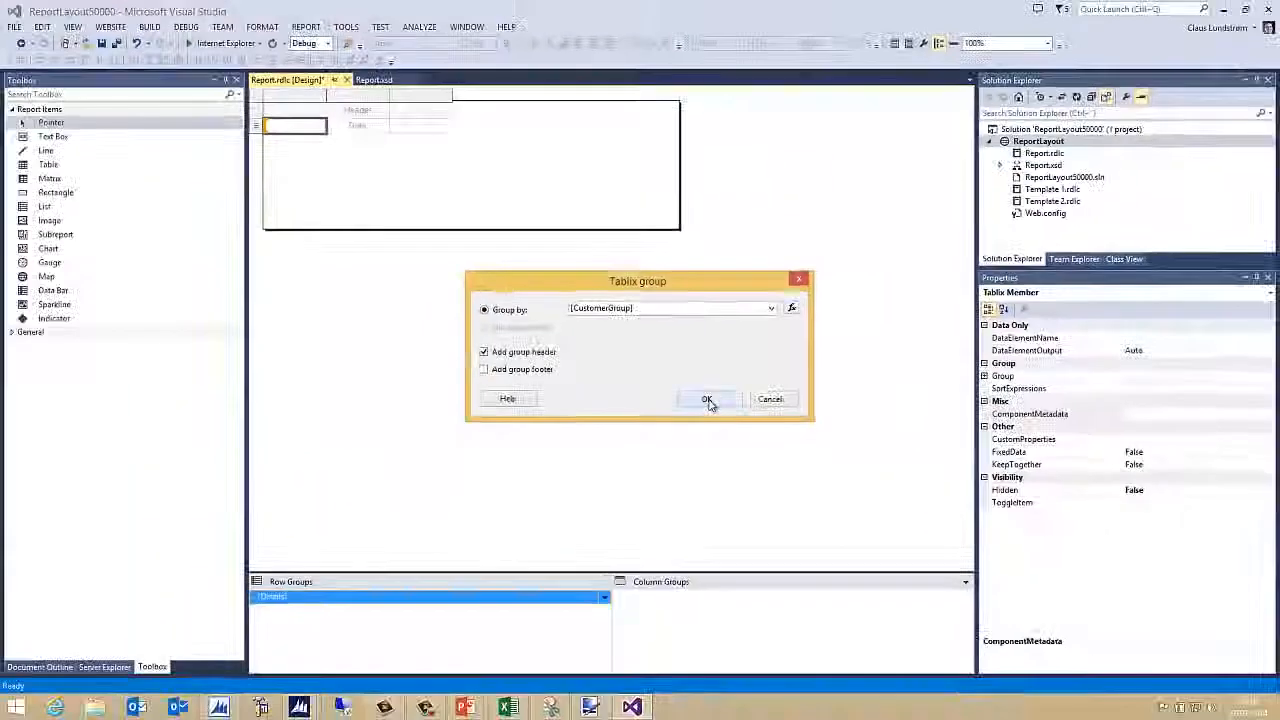
click(745, 430)
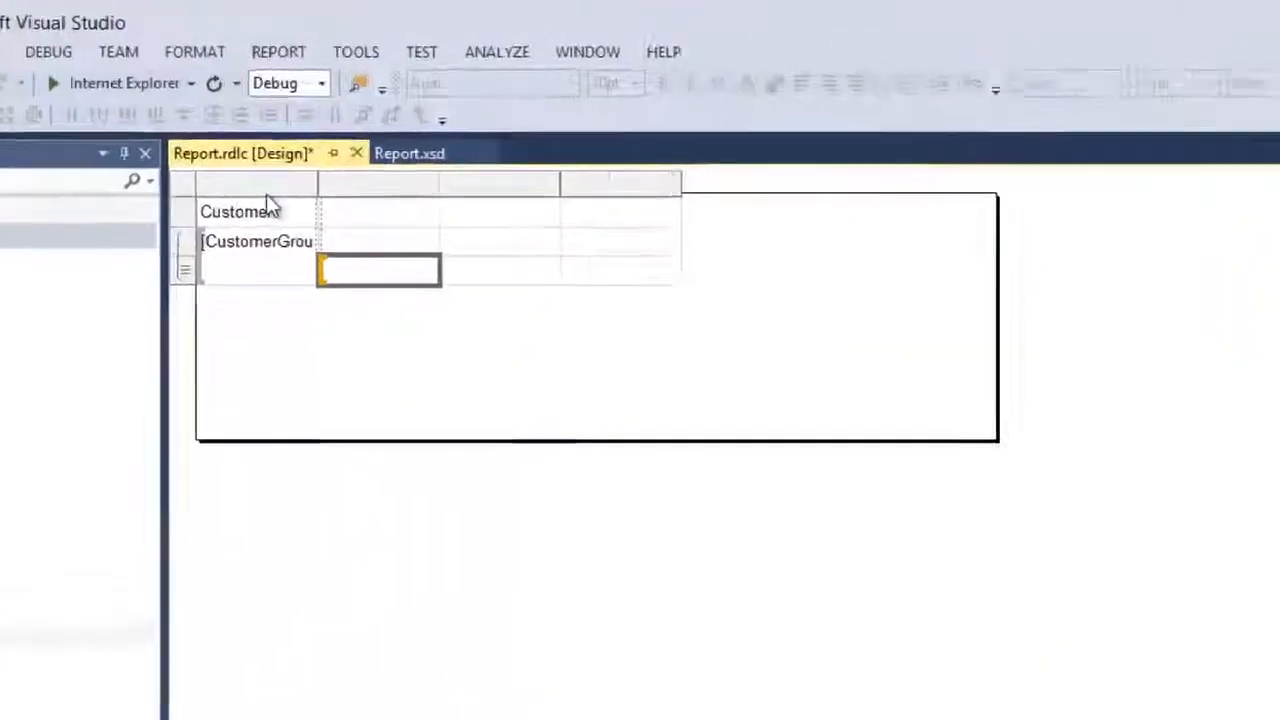
right_click(300, 99)
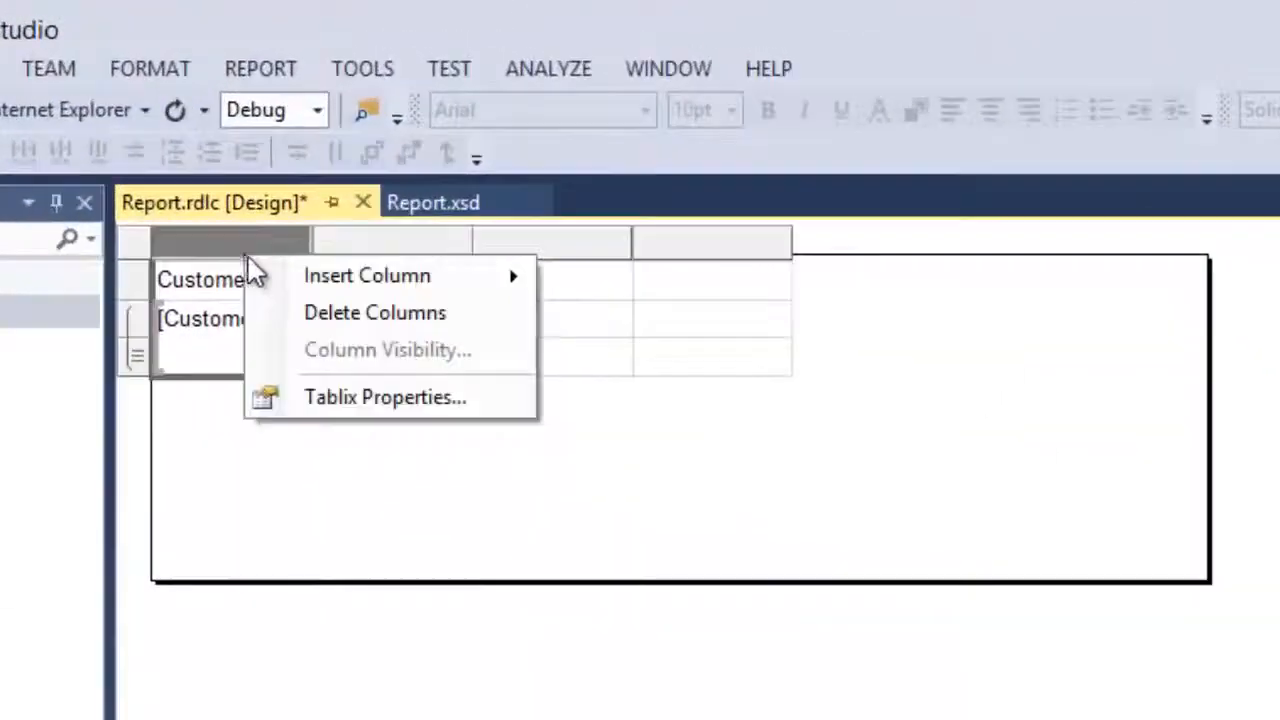
click(349, 315)
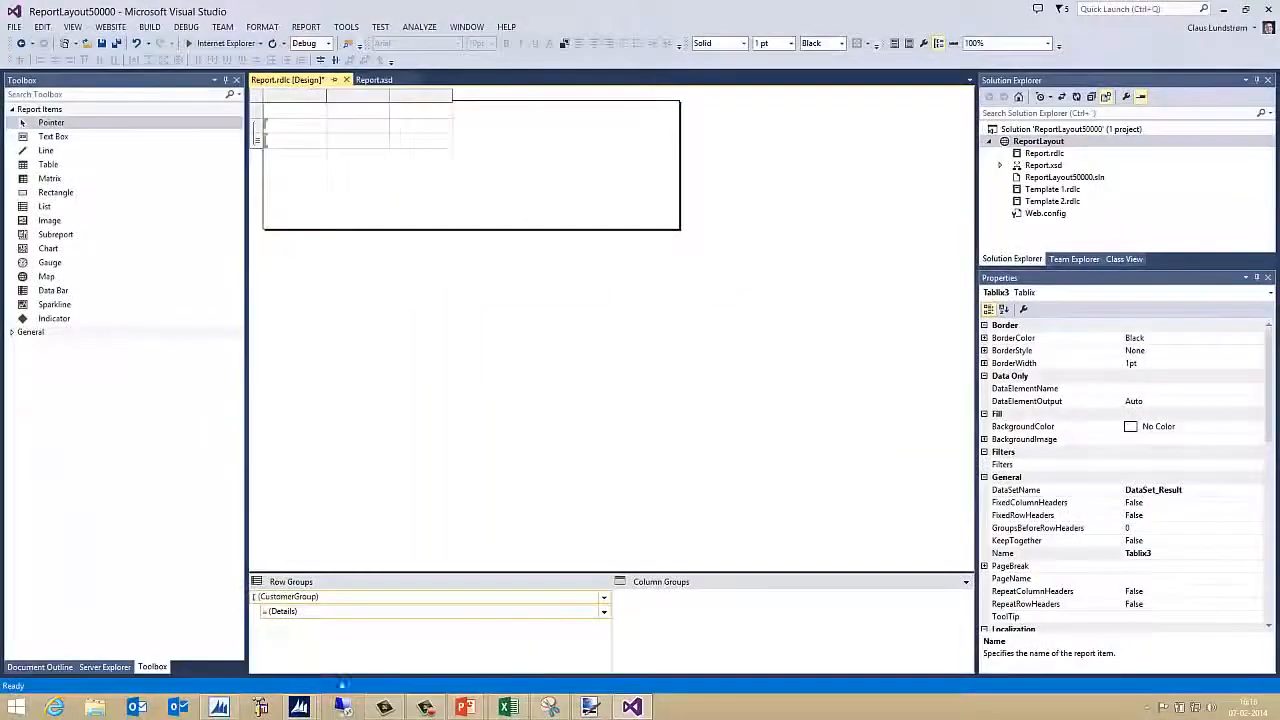
Add a ParentGroup parent group above CustomerGroup, deleting only its new column and keeping the group
click(294, 600)
right_click(294, 600)
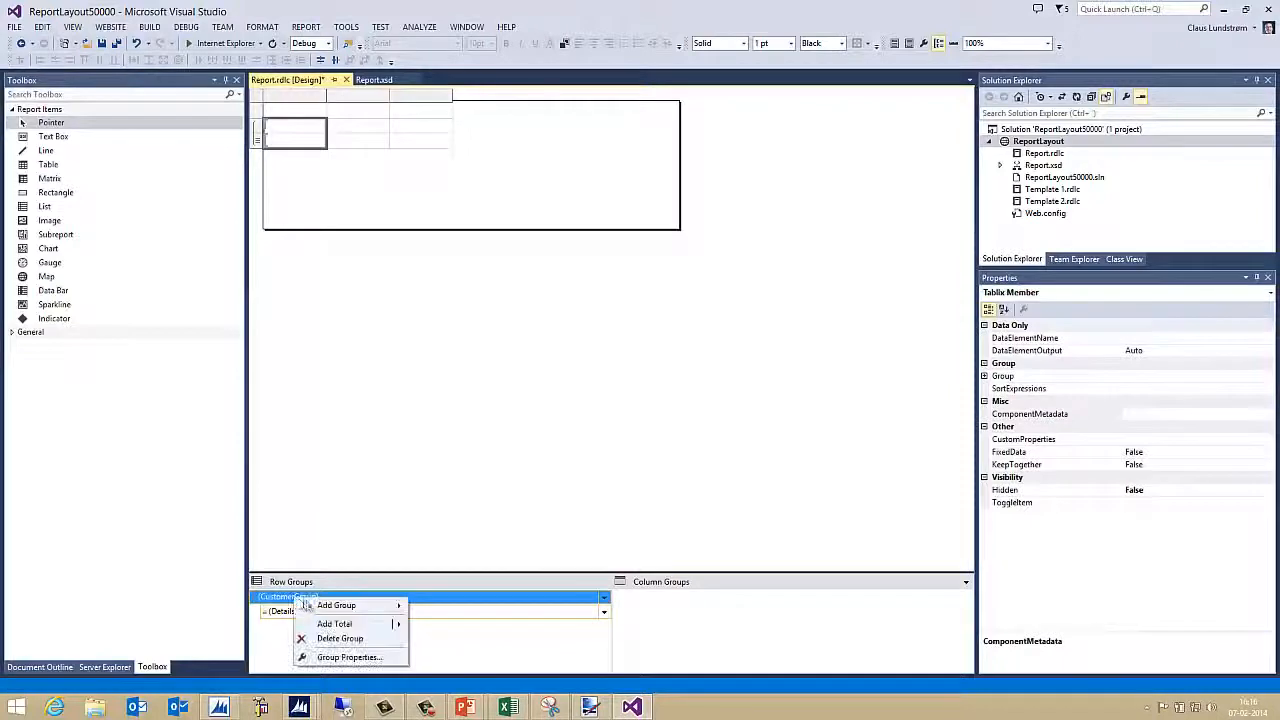
mouse_move(326, 608)
click(446, 607)
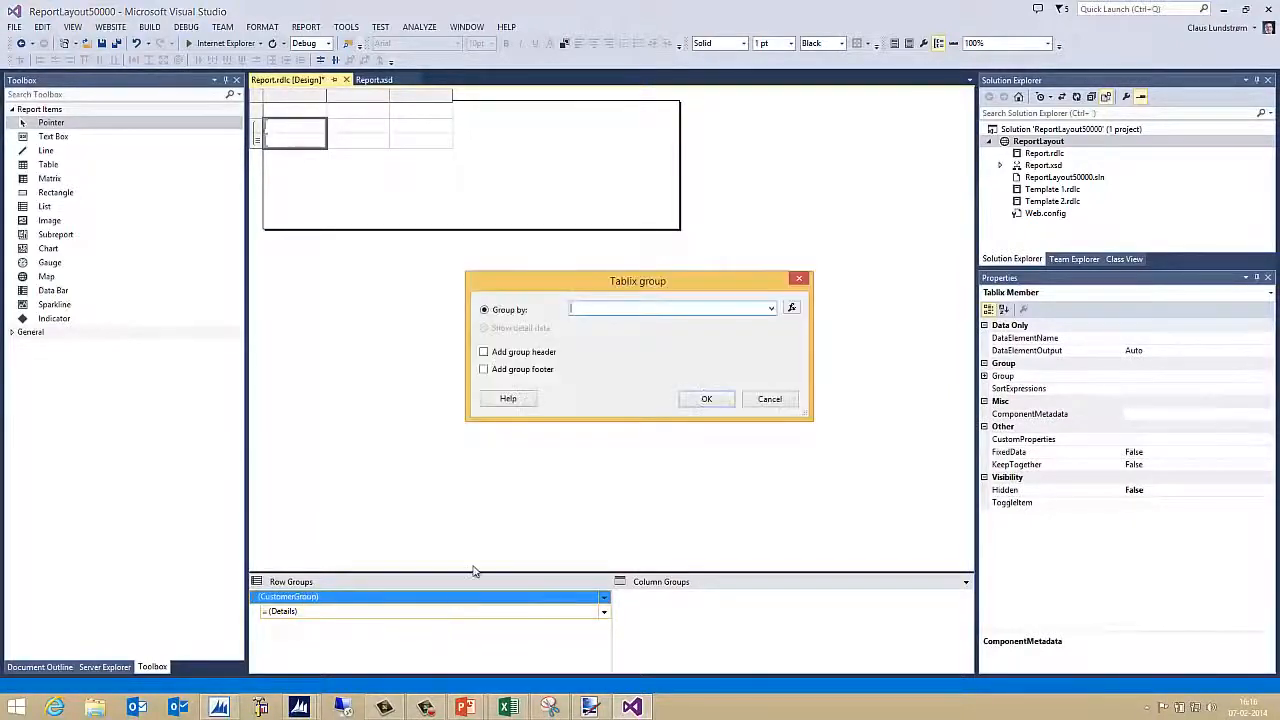
click(780, 309)
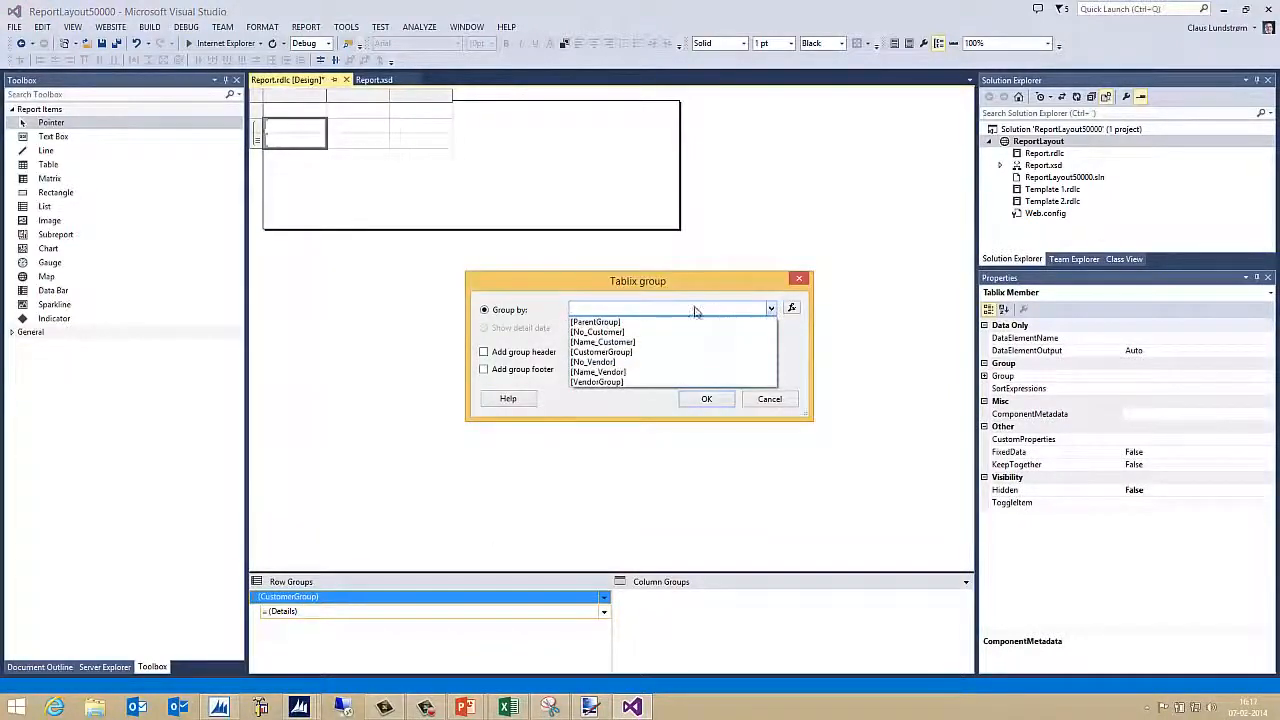
click(620, 325)
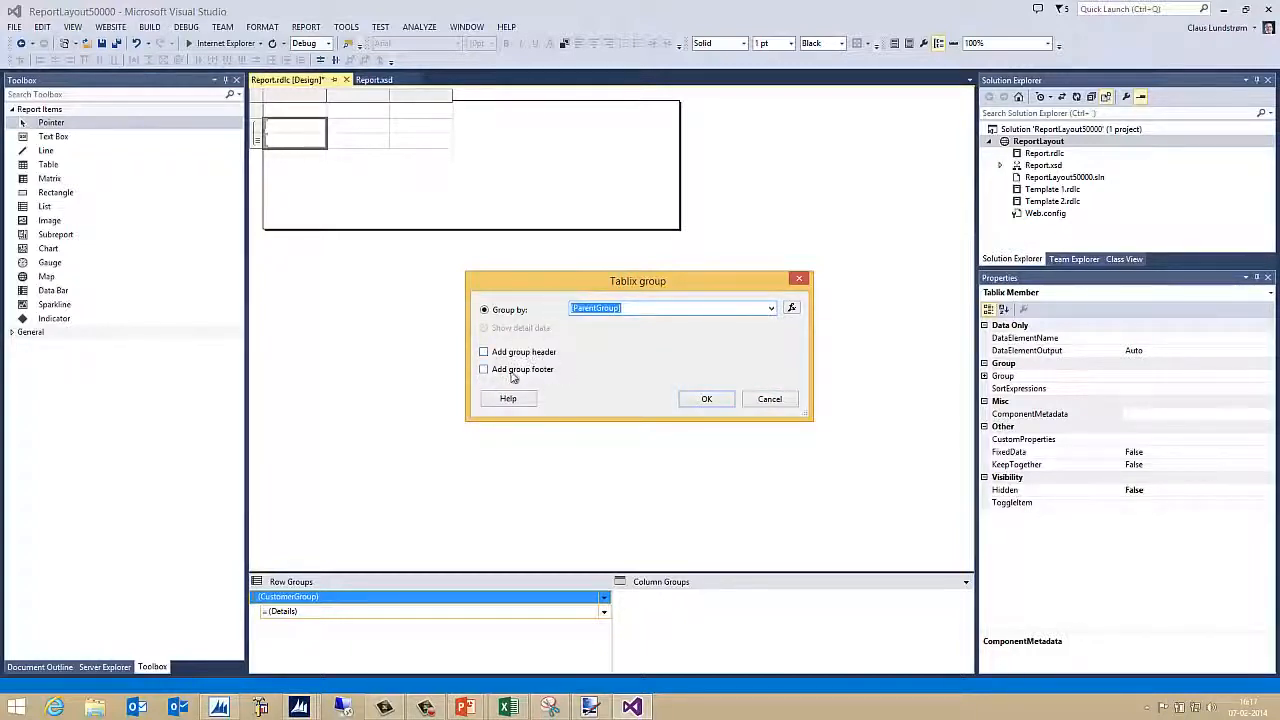
click(706, 399)
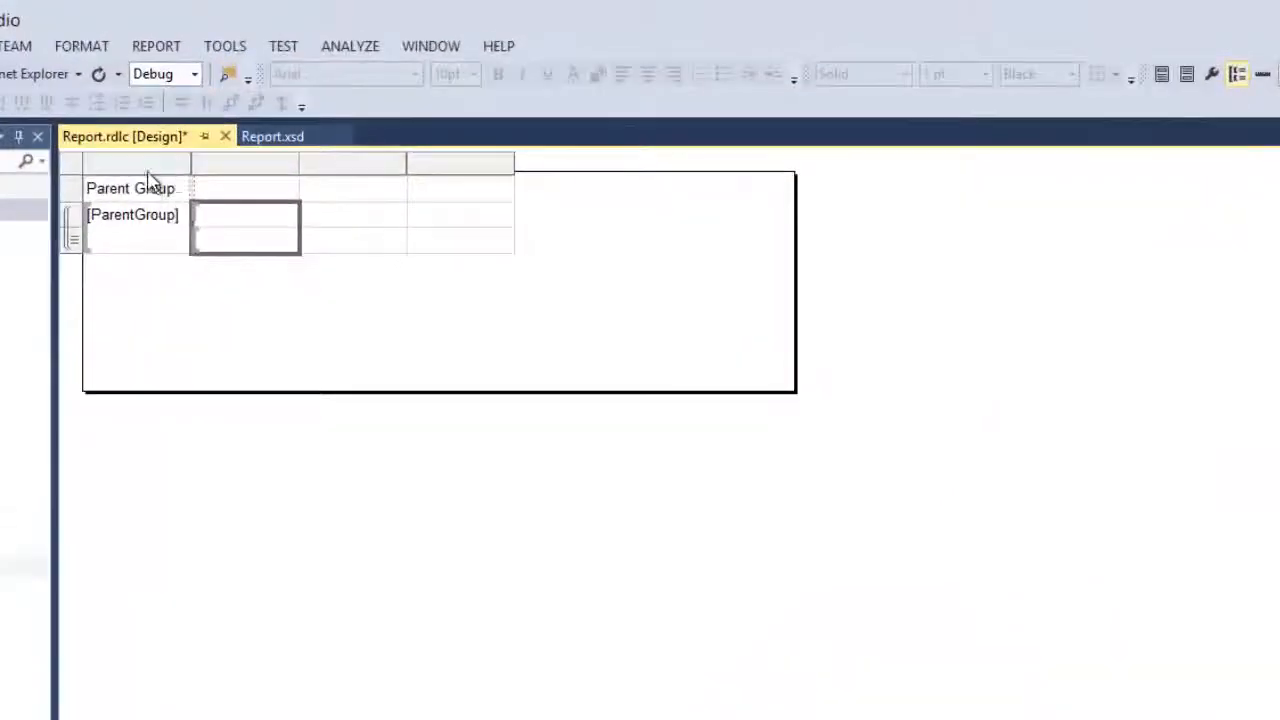
right_click(148, 180)
click(209, 205)
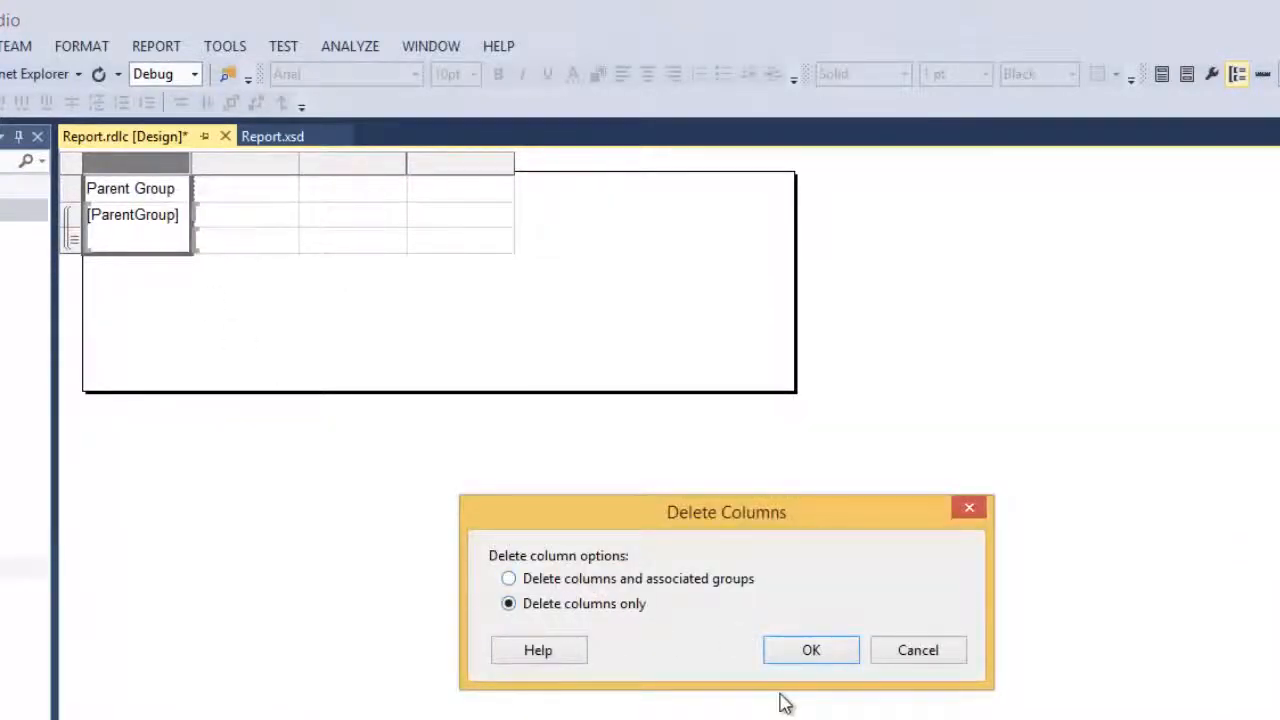
click(811, 652)
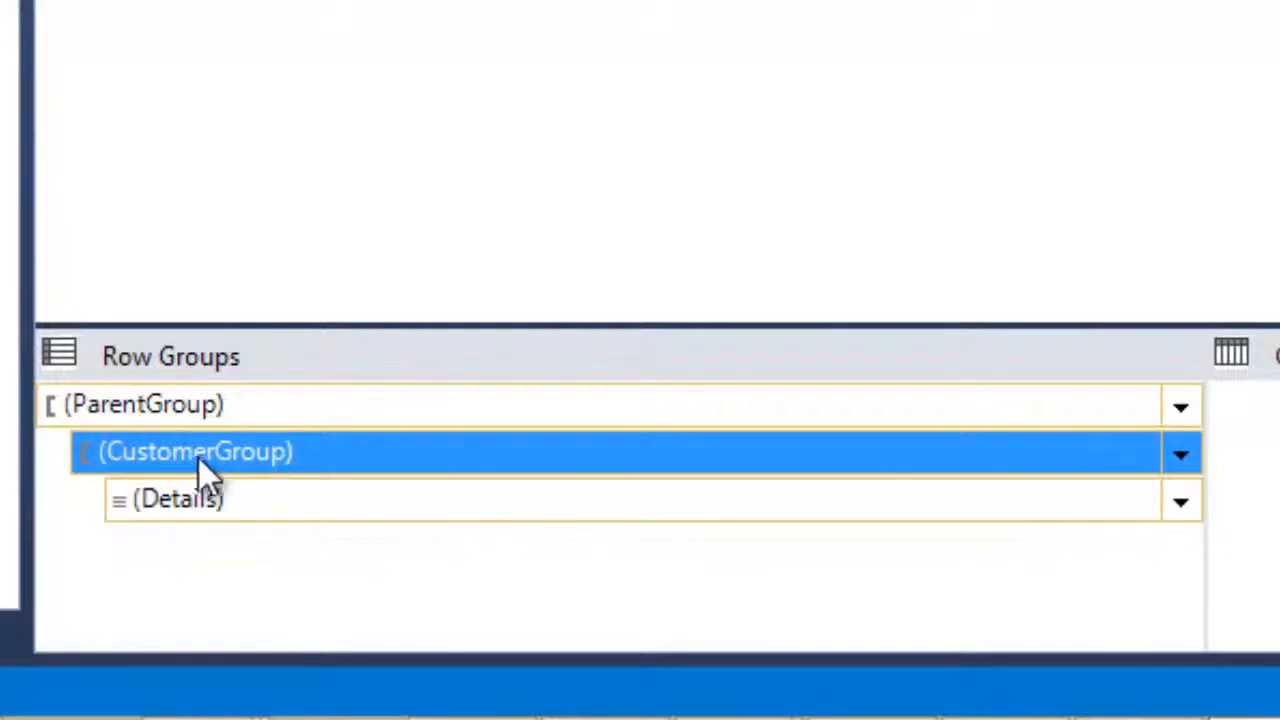
Add a VendorGroup adjacent row group after CustomerGroup, grouped on the VendorGroup field
right_click(200, 465)
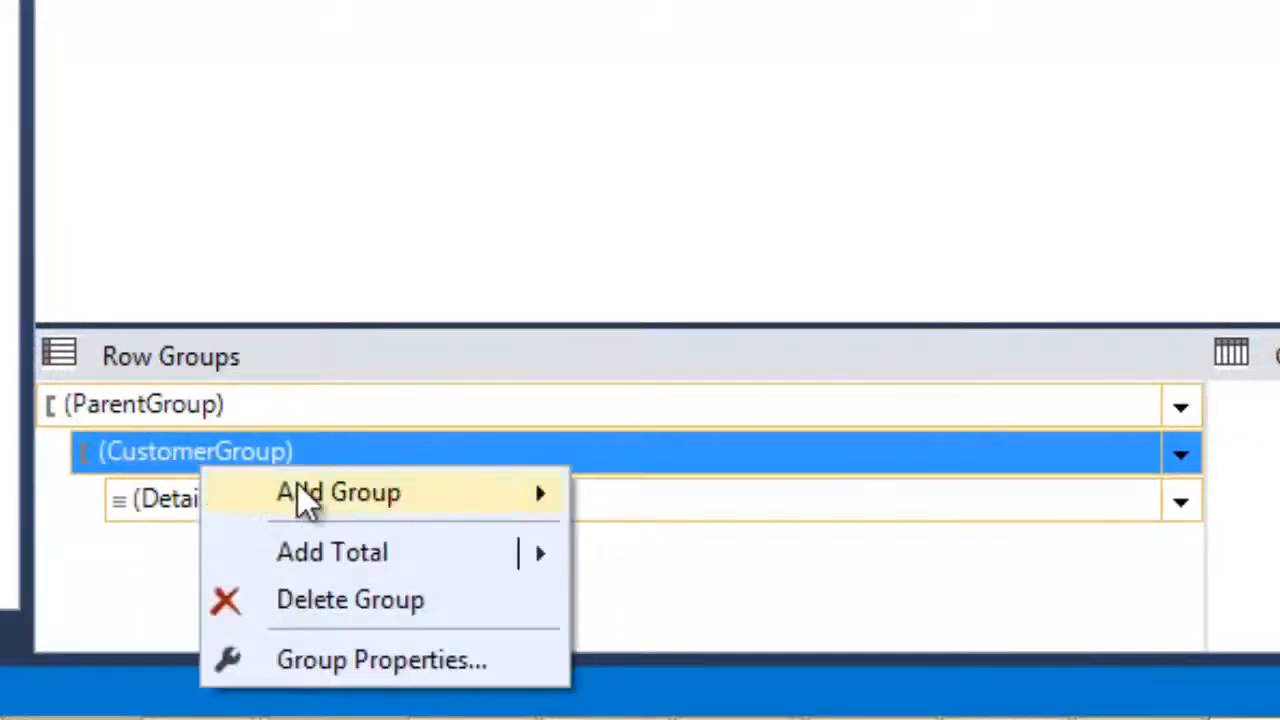
mouse_move(298, 488)
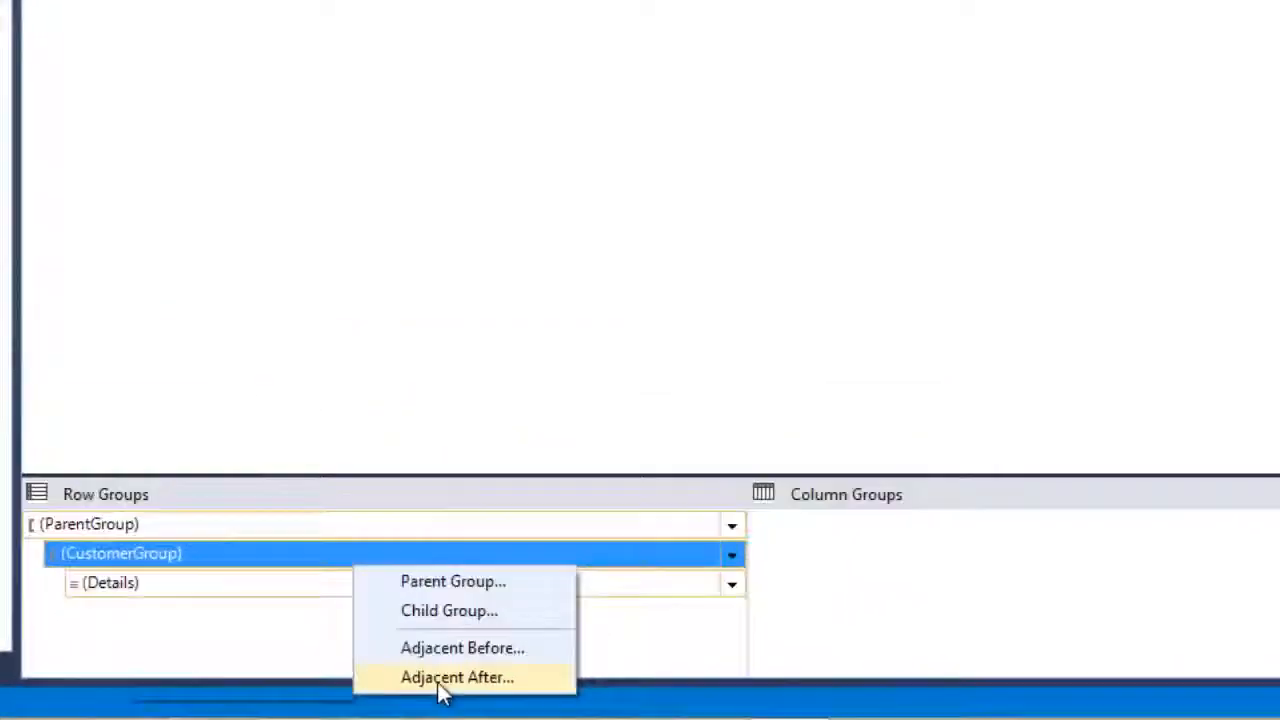
click(737, 658)
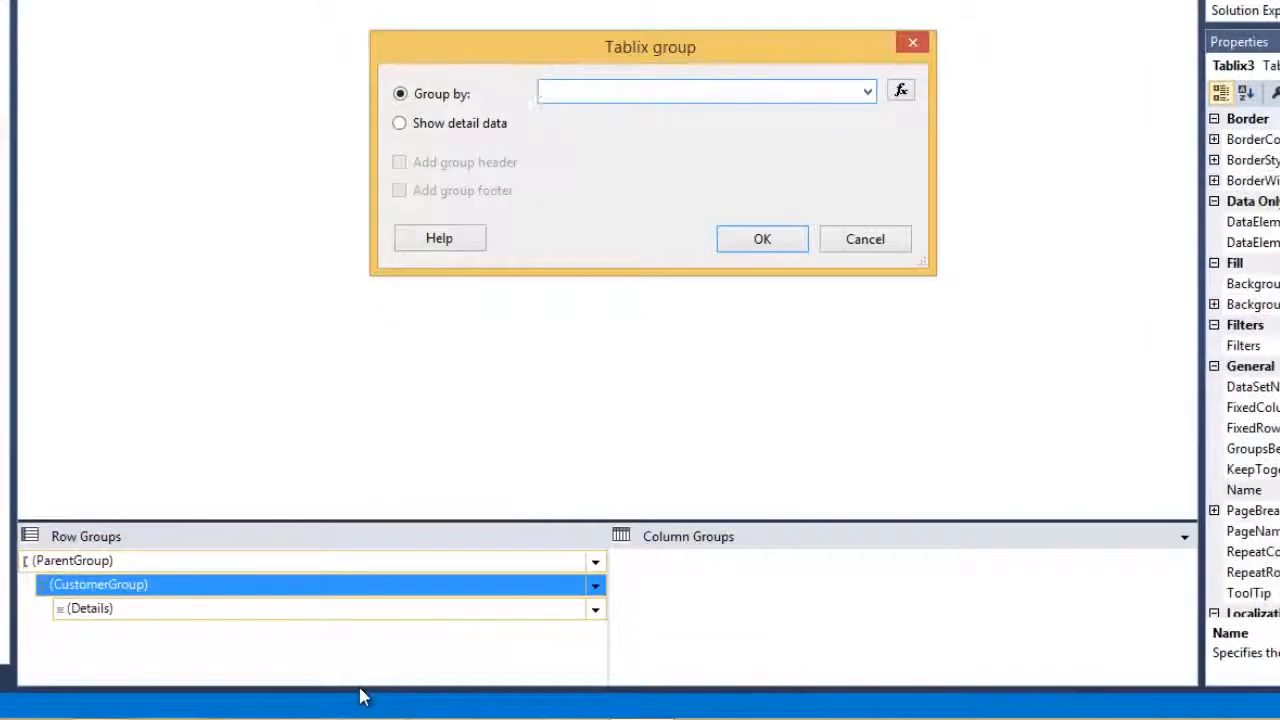
click(868, 91)
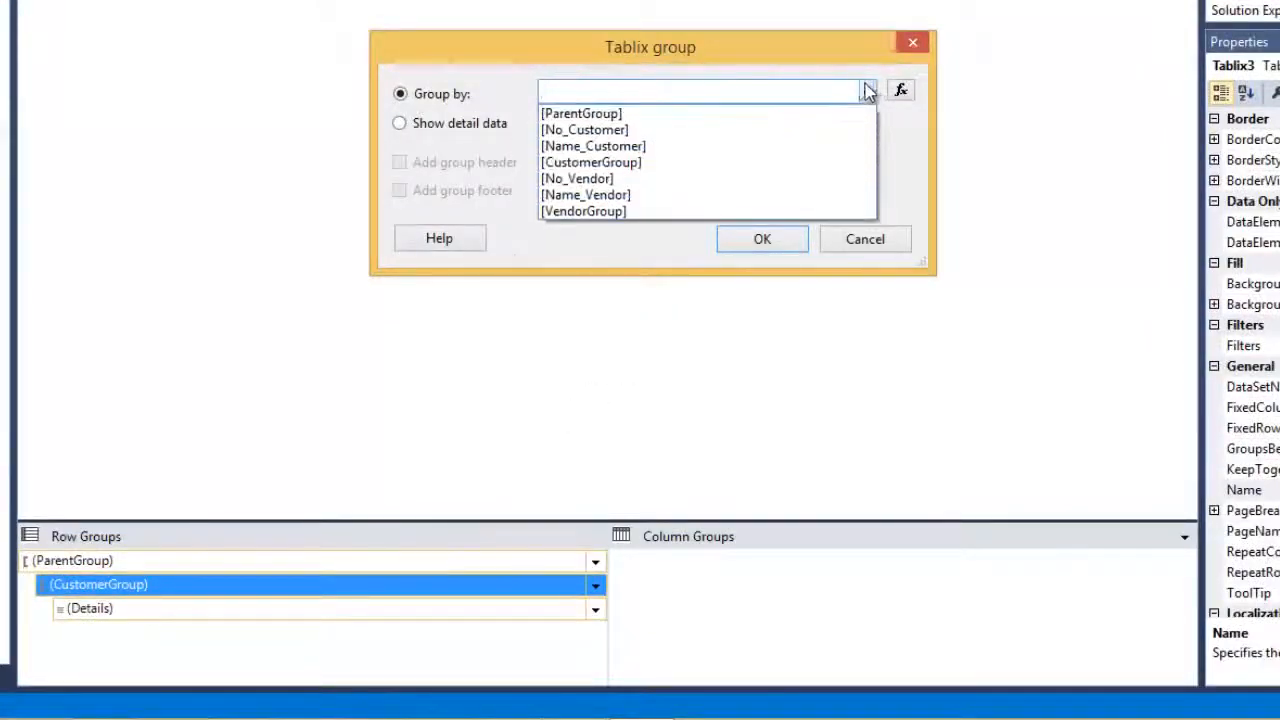
click(624, 212)
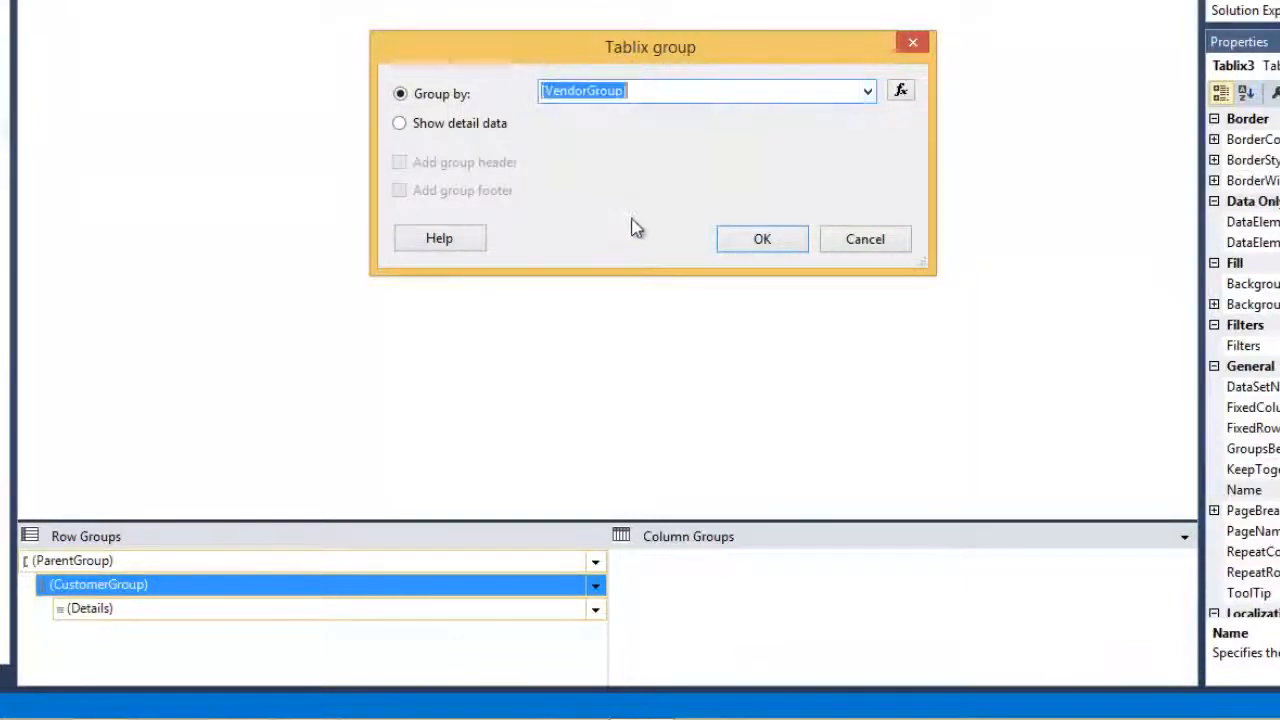
click(767, 240)
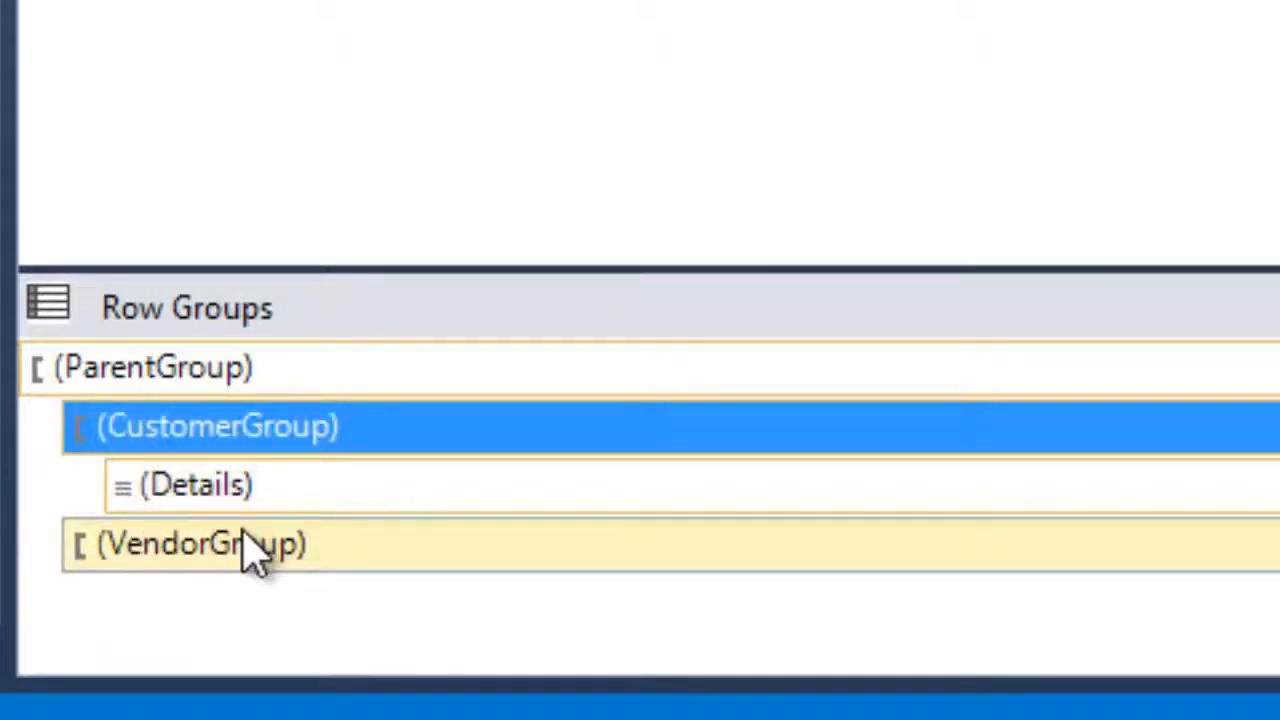
Add a detail-data child group under VendorGroup and delete the extra Group1 column
right_click(165, 556)
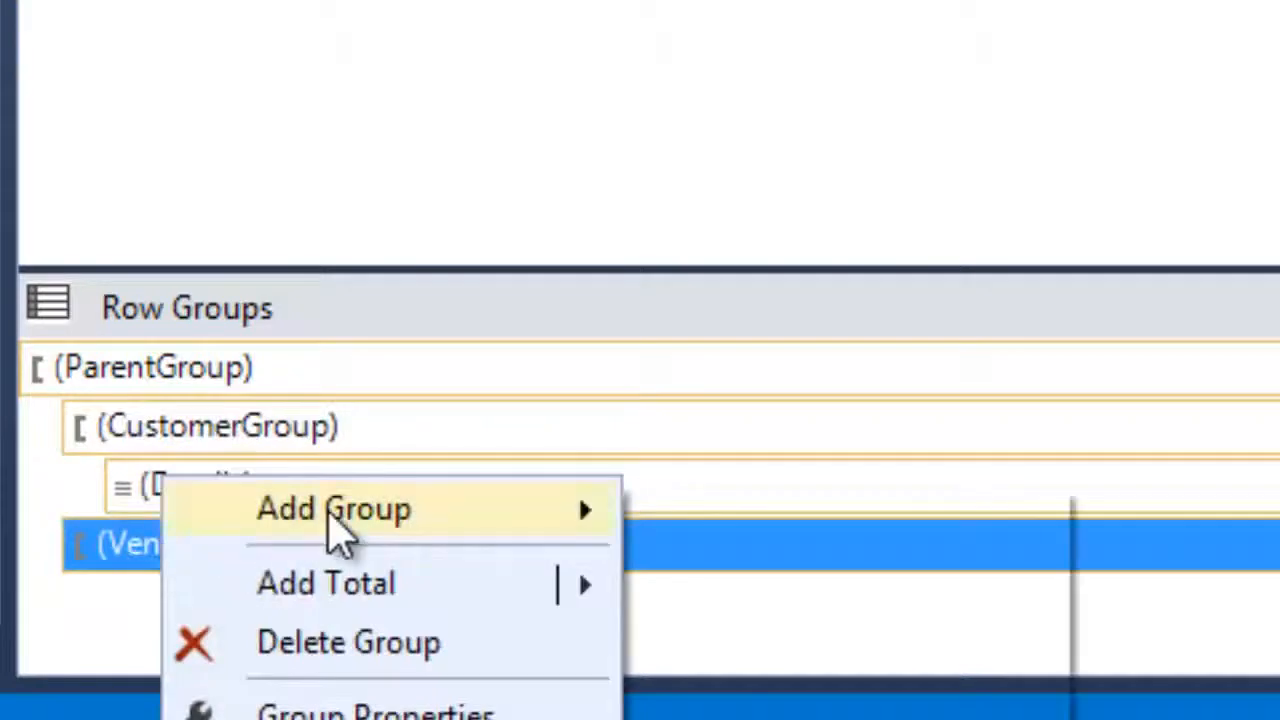
mouse_move(334, 537)
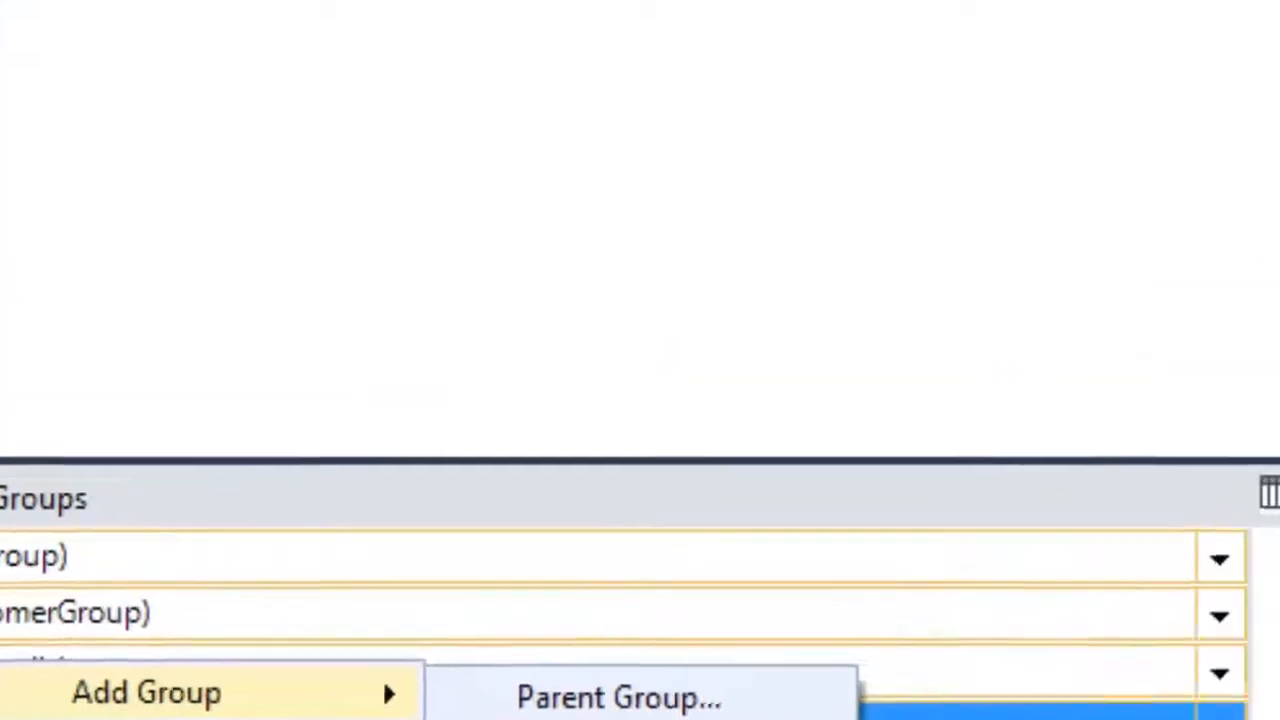
click(860, 600)
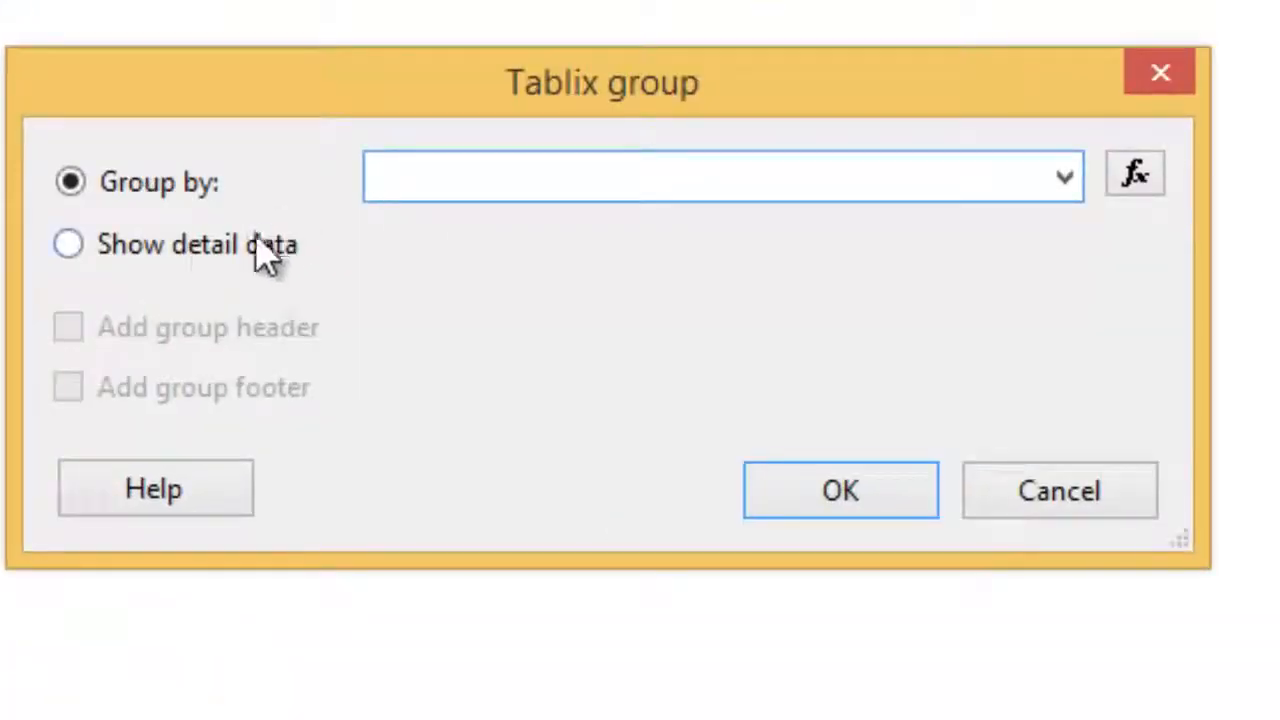
click(100, 248)
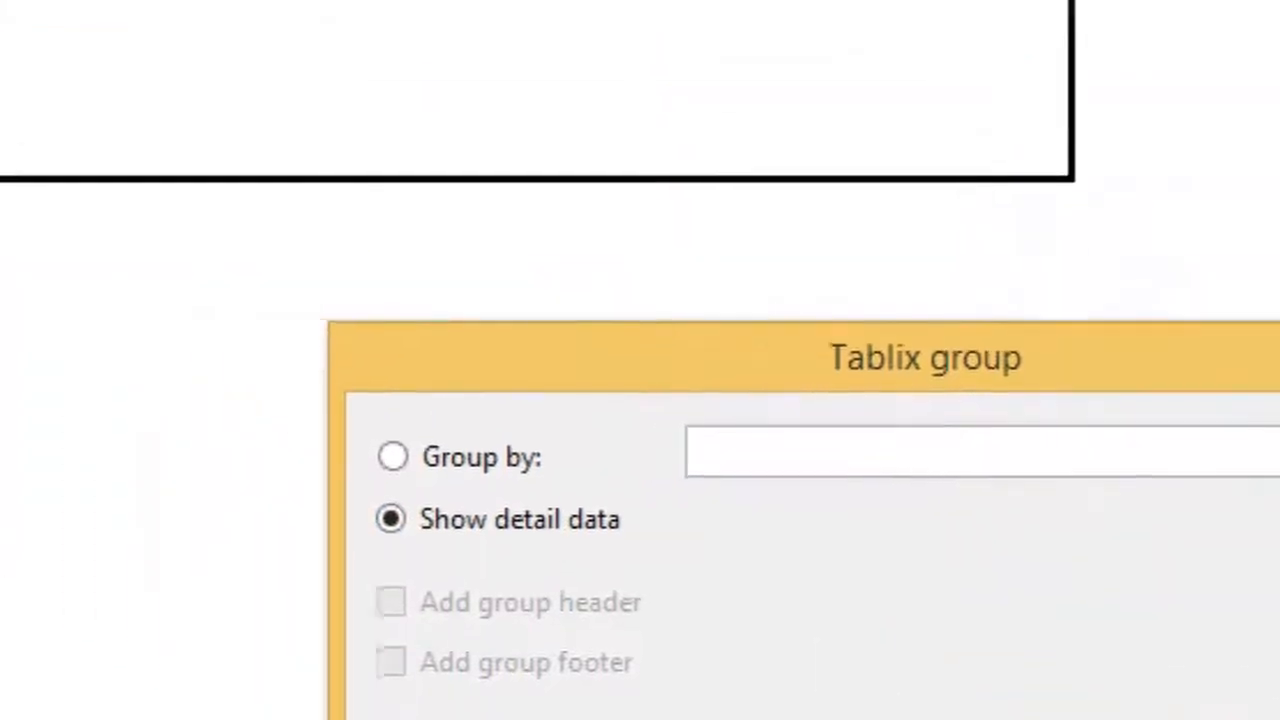
click(840, 490)
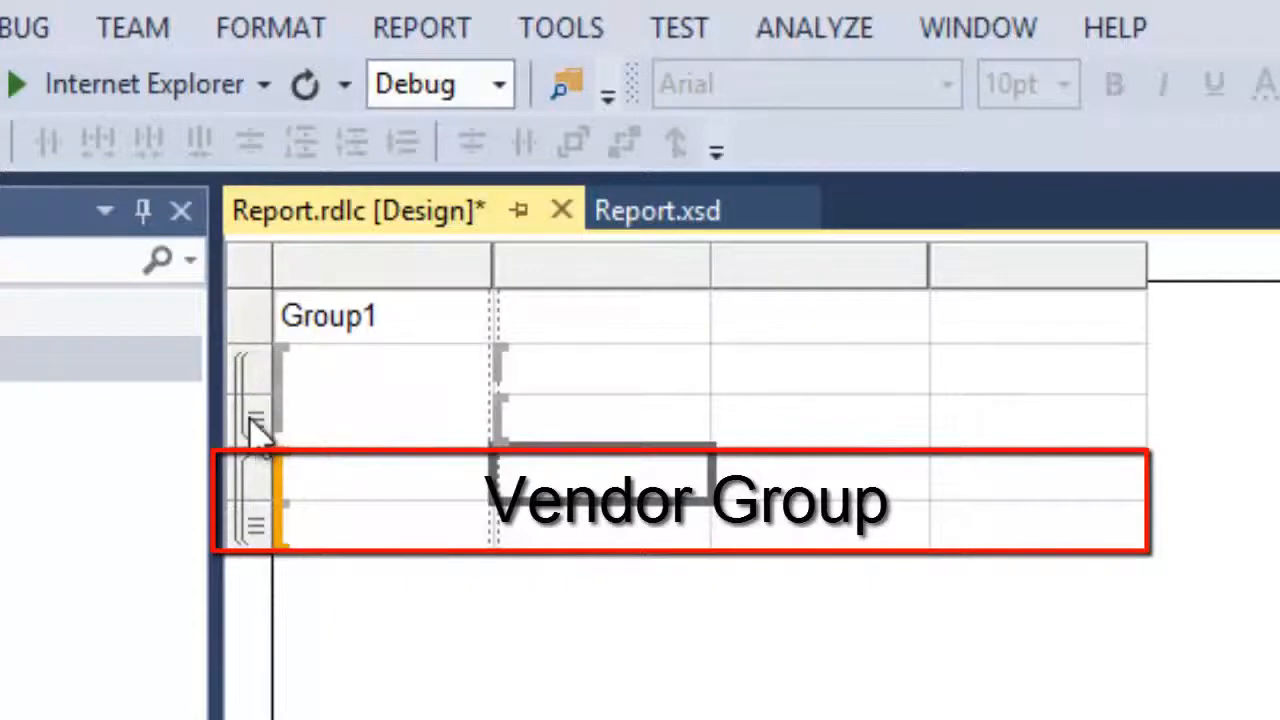
right_click(373, 281)
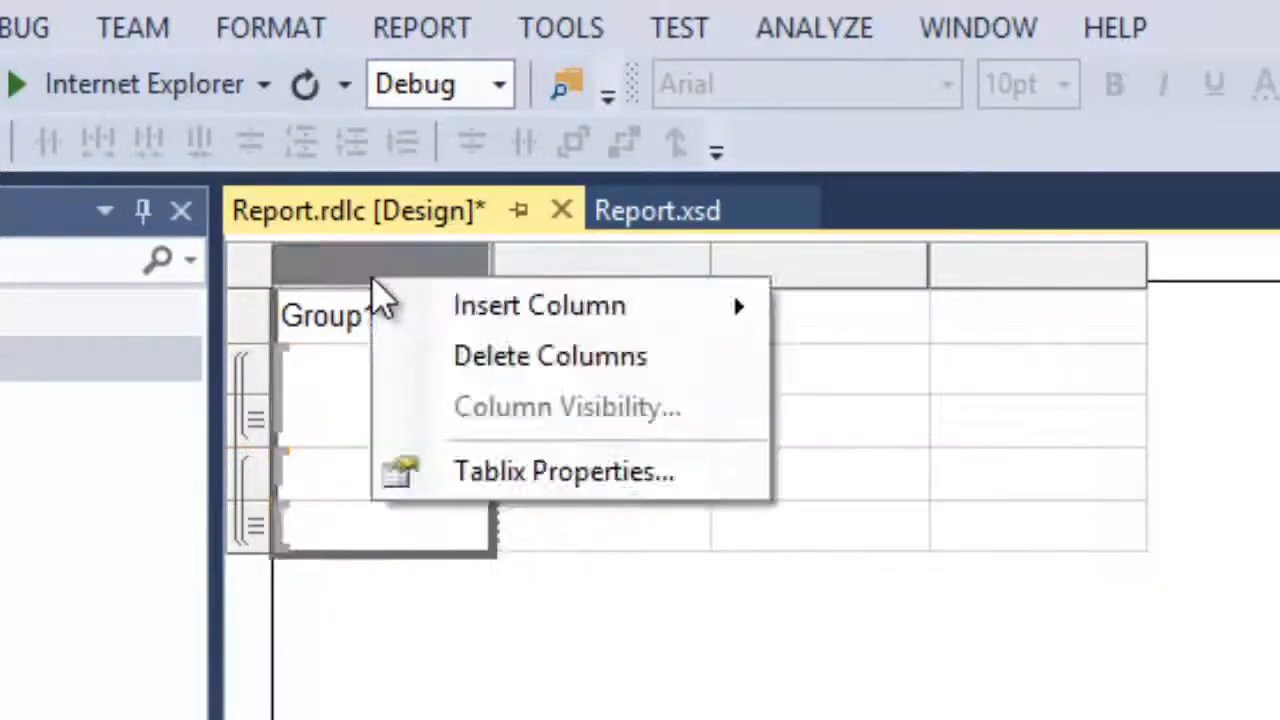
click(470, 360)
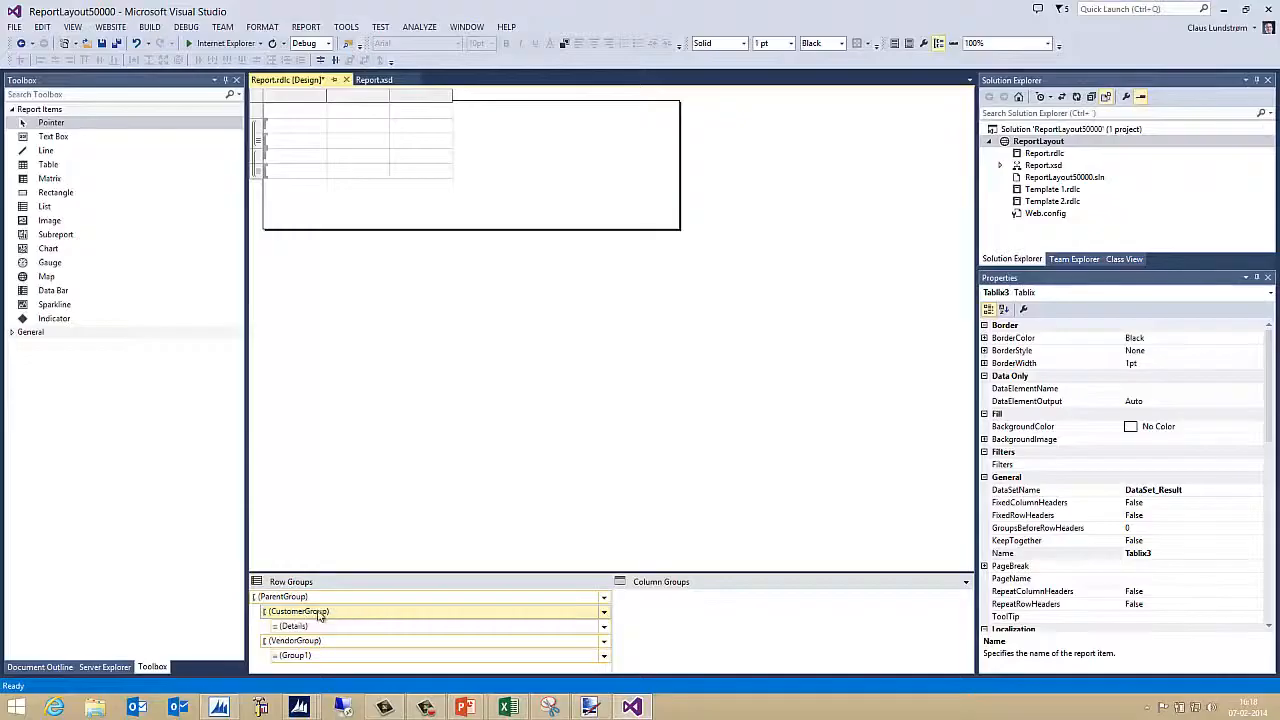
Rename the Details group to CustomerGroupDetails
right_click(320, 613)
click(372, 671)
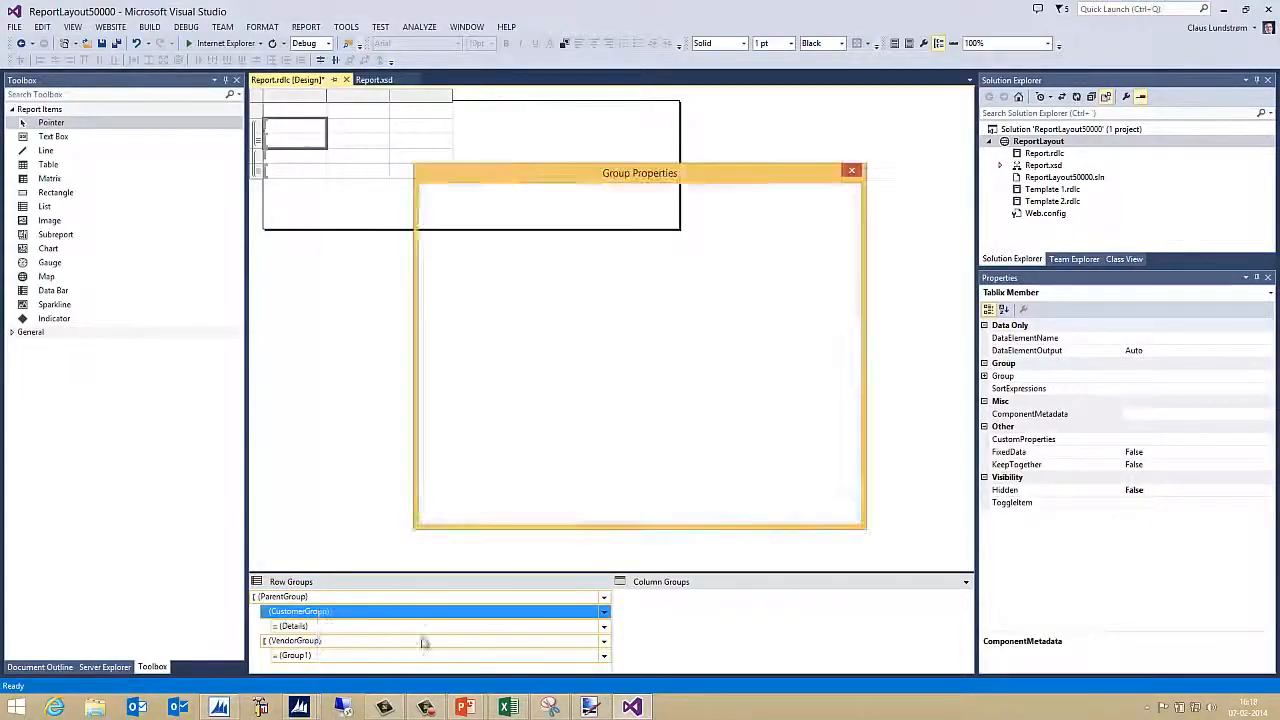
double_click(600, 258)
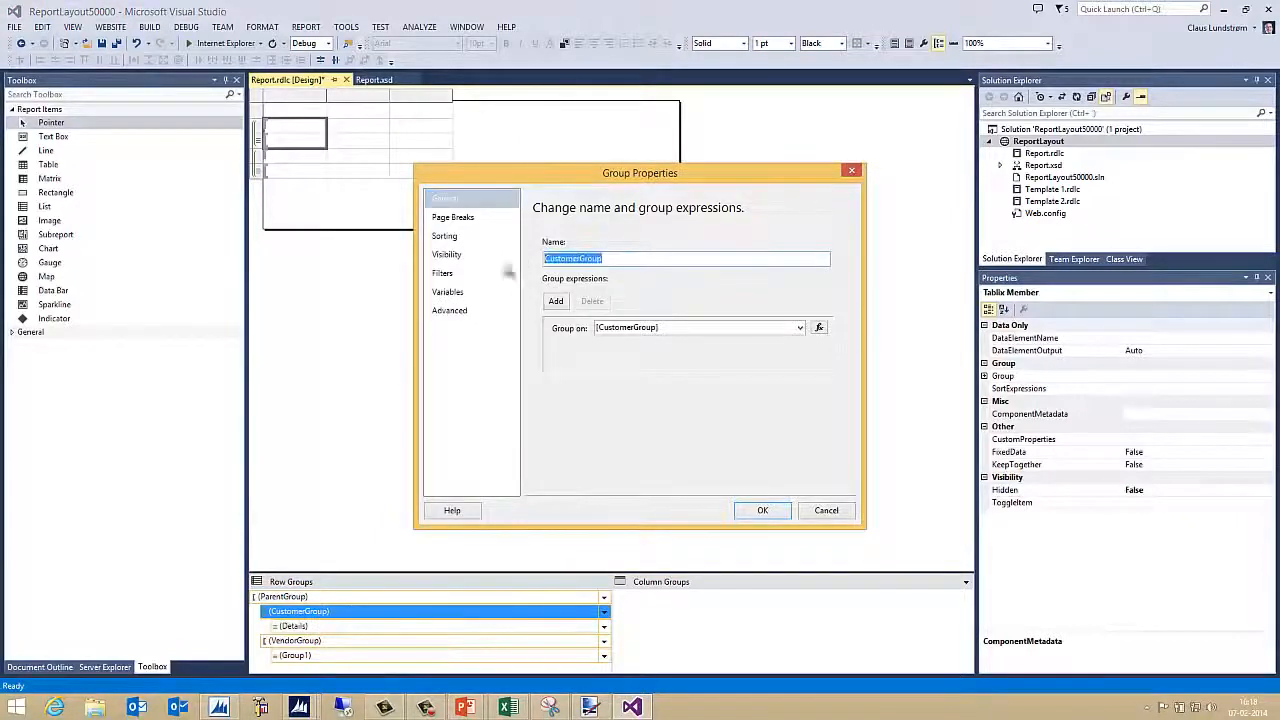
click(838, 516)
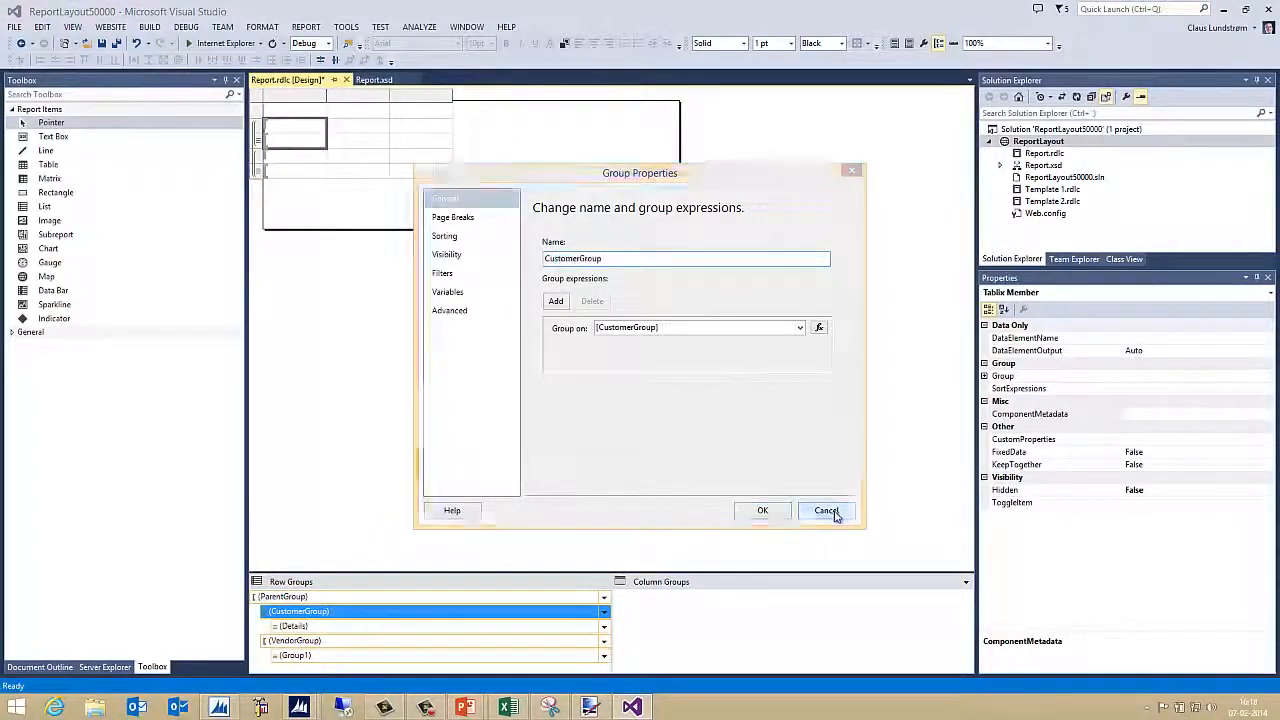
click(316, 628)
right_click(317, 630)
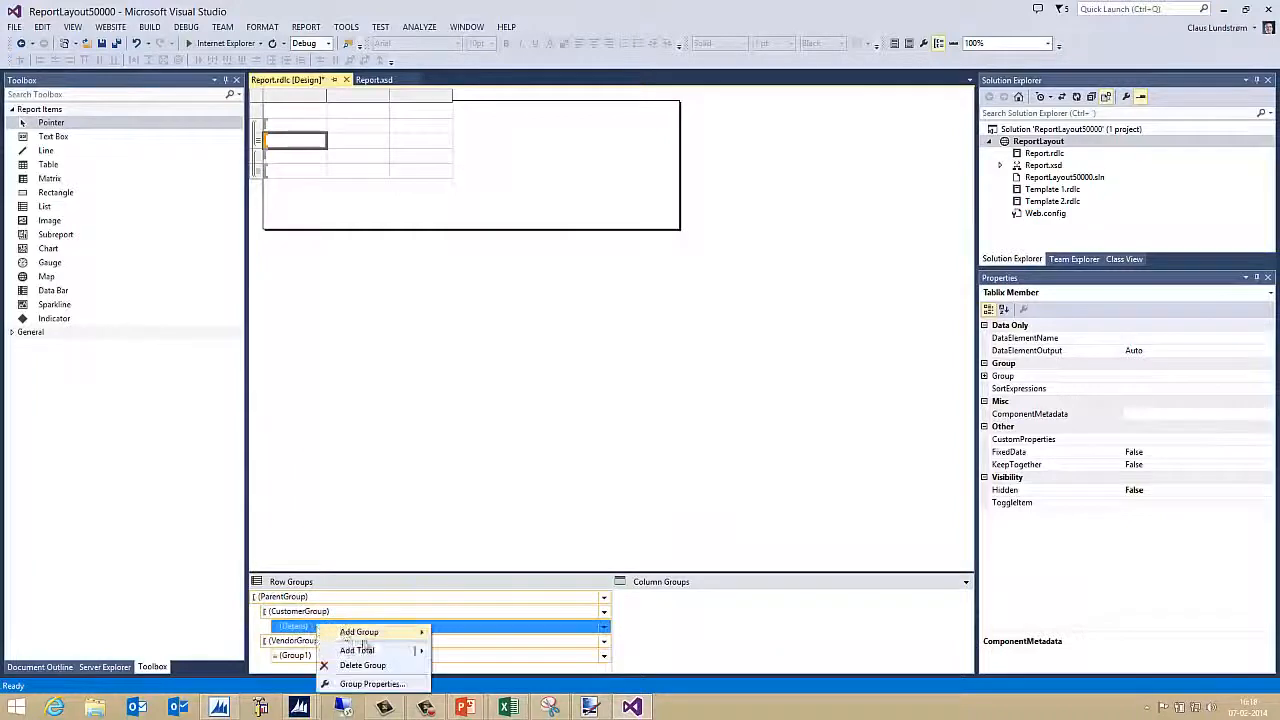
click(368, 686)
click(593, 258)
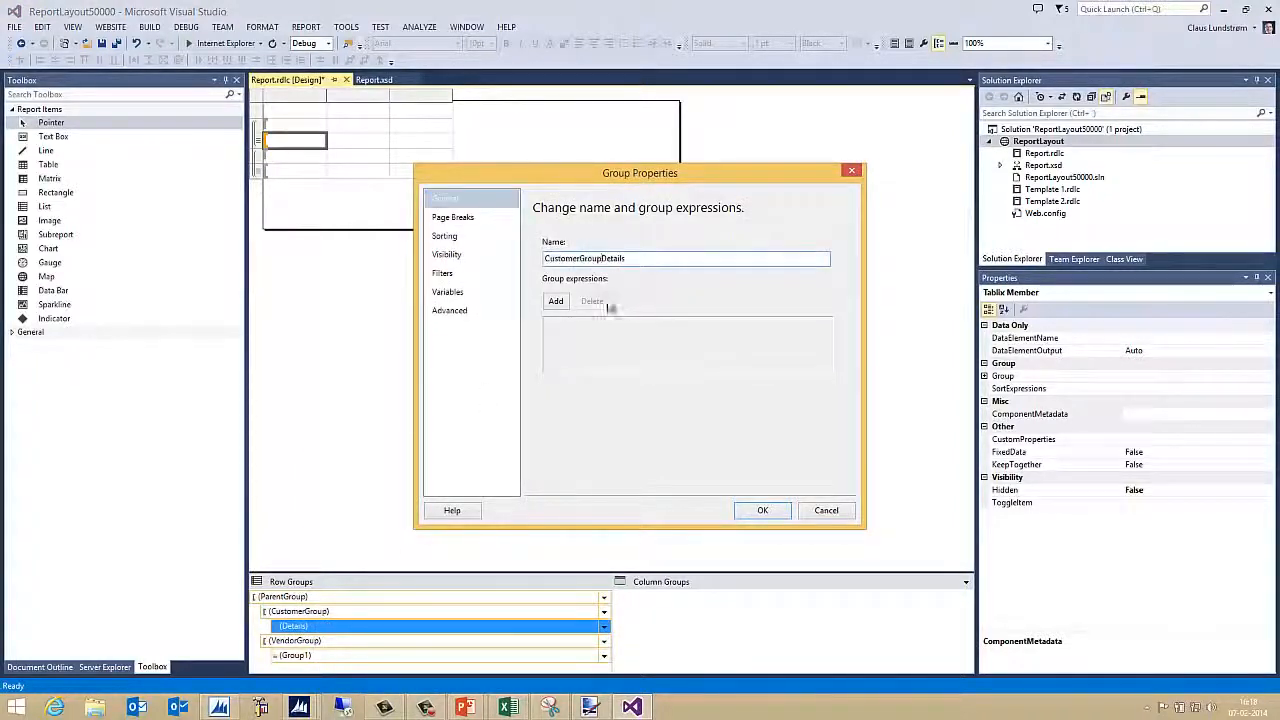
text(CustomerGroup)
click(762, 511)
click(331, 655)
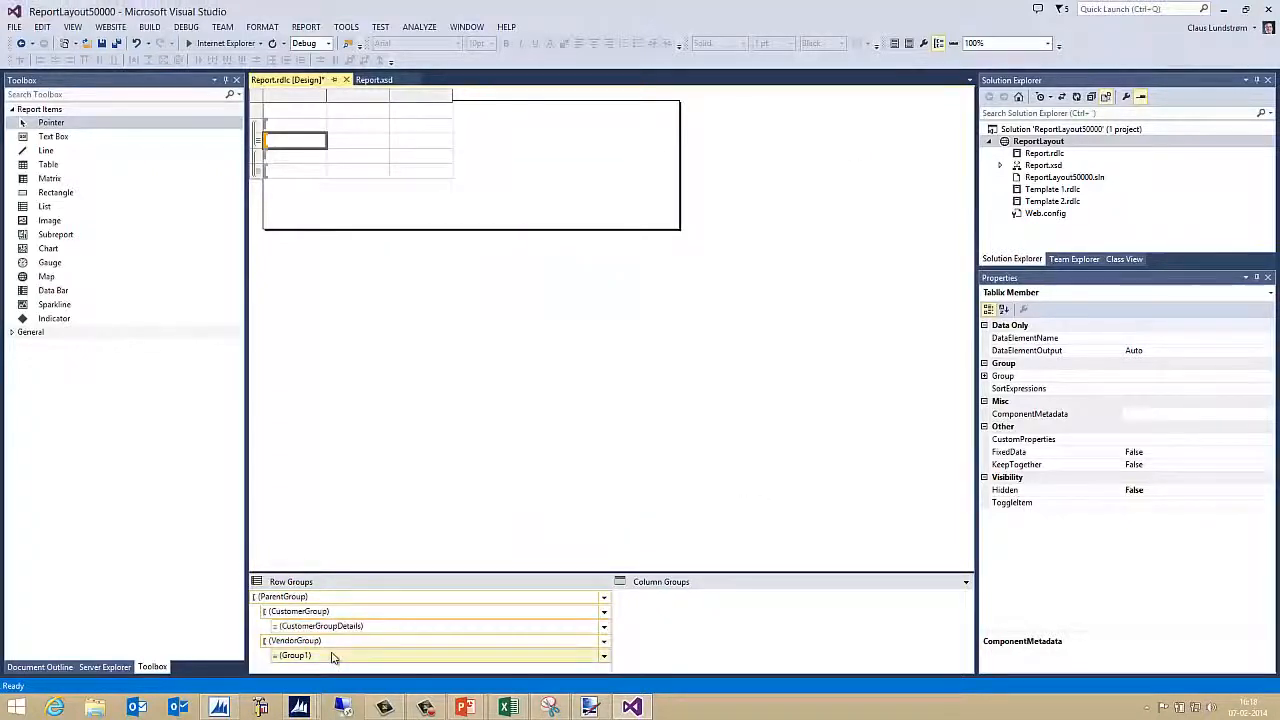
Rename Group1 to VendorGroupDetails and check both renamed detail groups
right_click(338, 657)
click(387, 684)
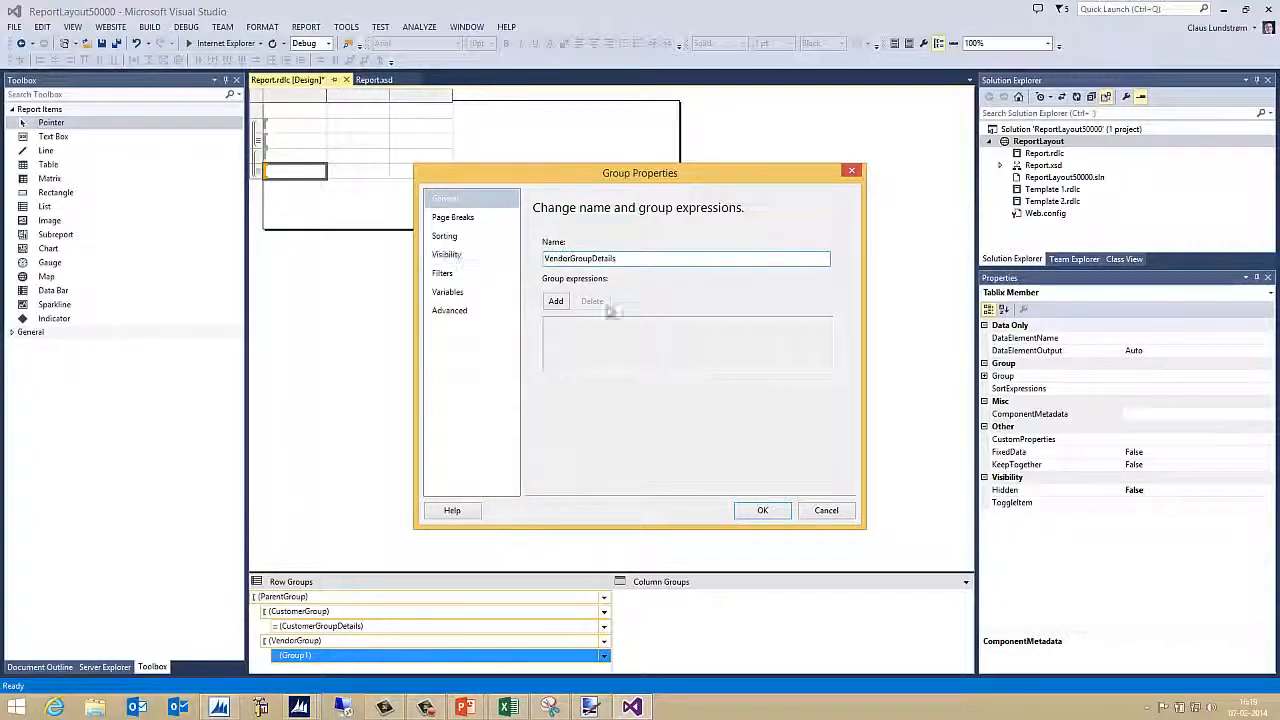
click(762, 510)
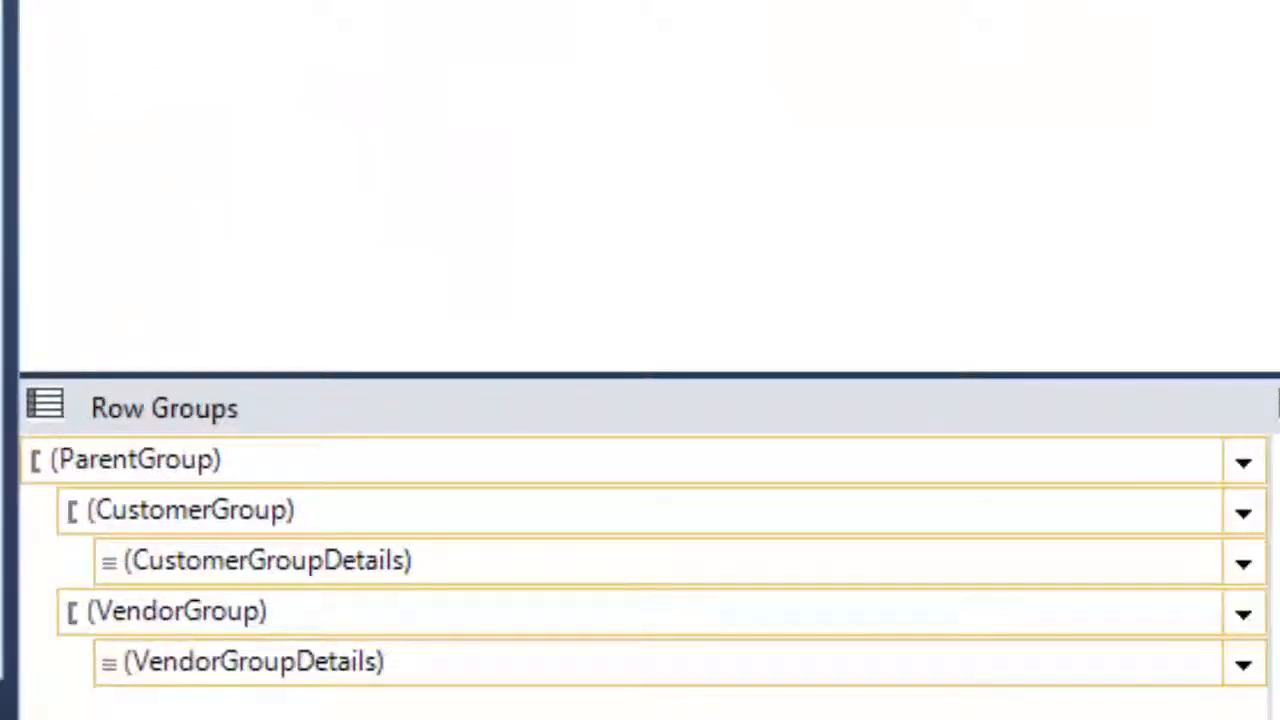
click(255, 500)
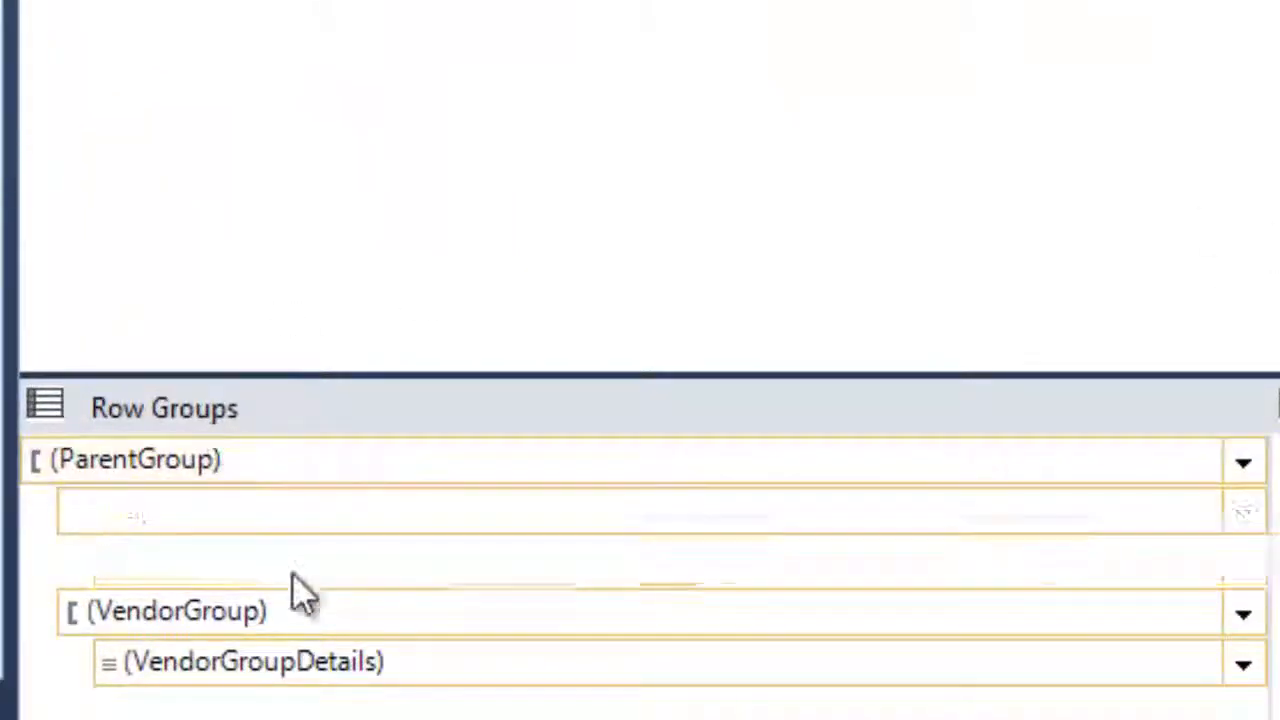
click(285, 560)
click(315, 668)
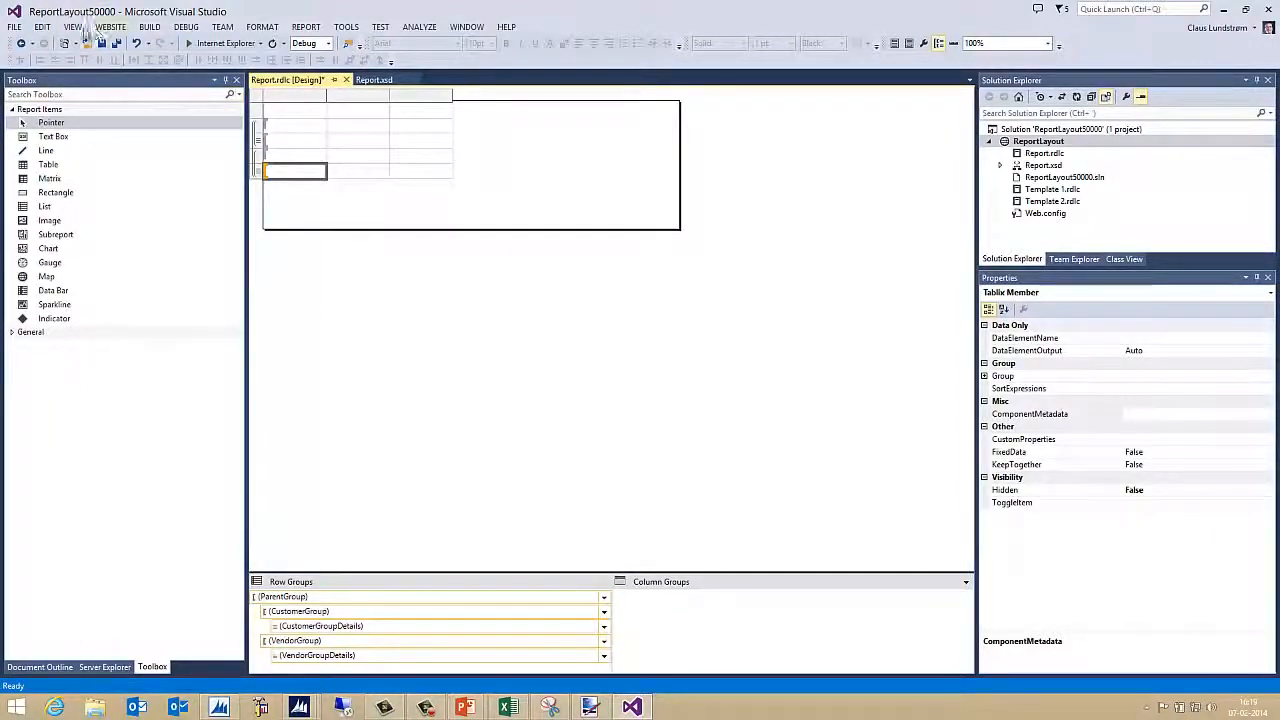
Drag No_CustomerCaption, Name_CustomerCaption, No_VendorCaption and Name_VendorCaption parameters into the group header cells
click(72, 27)
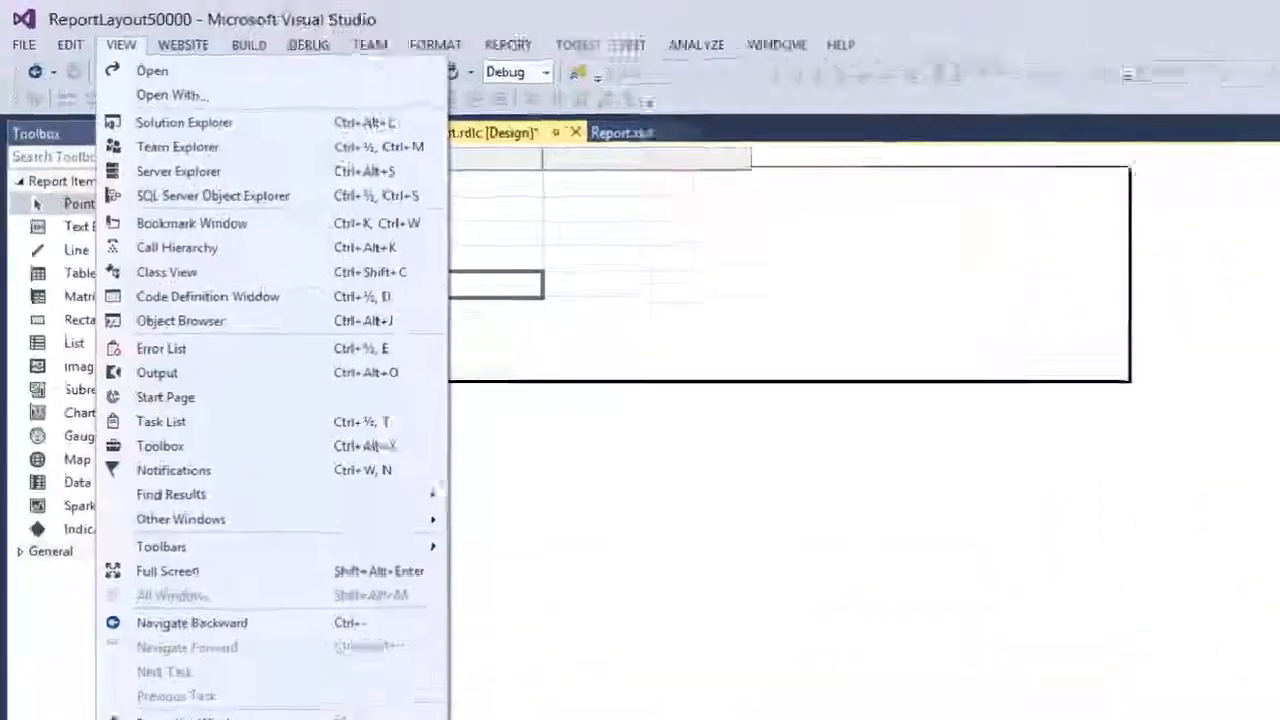
click(102, 467)
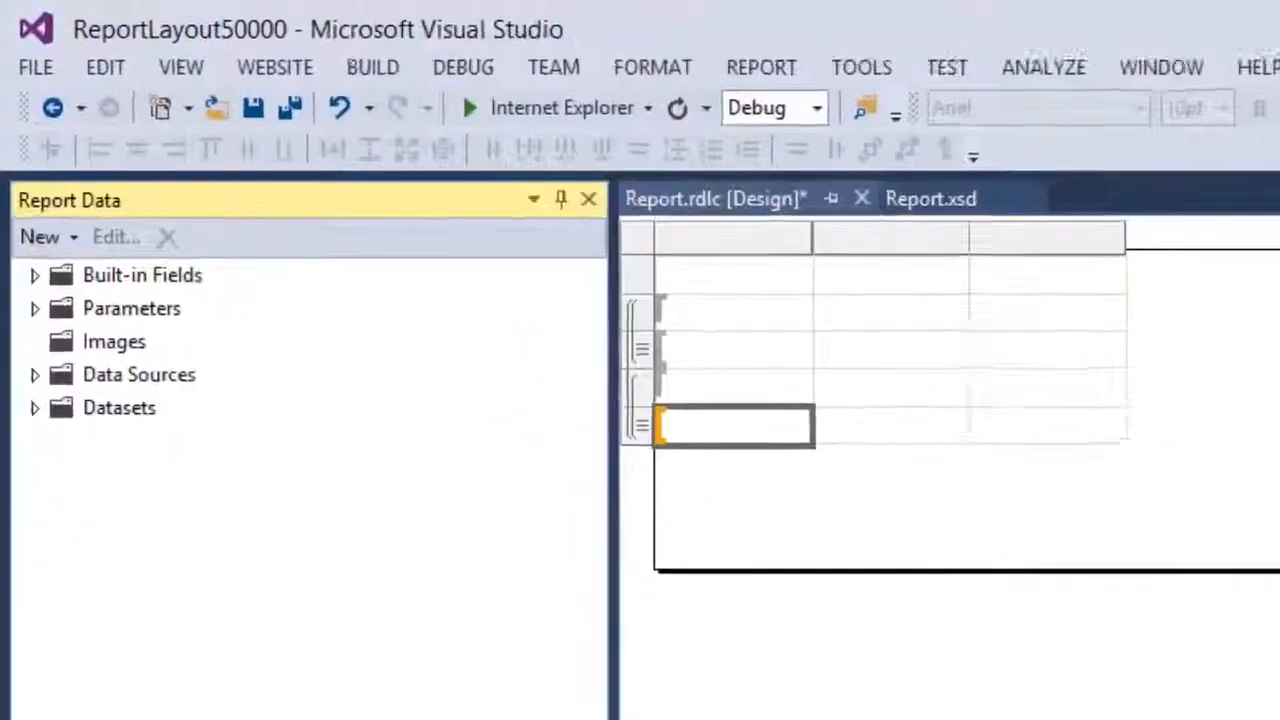
click(39, 329)
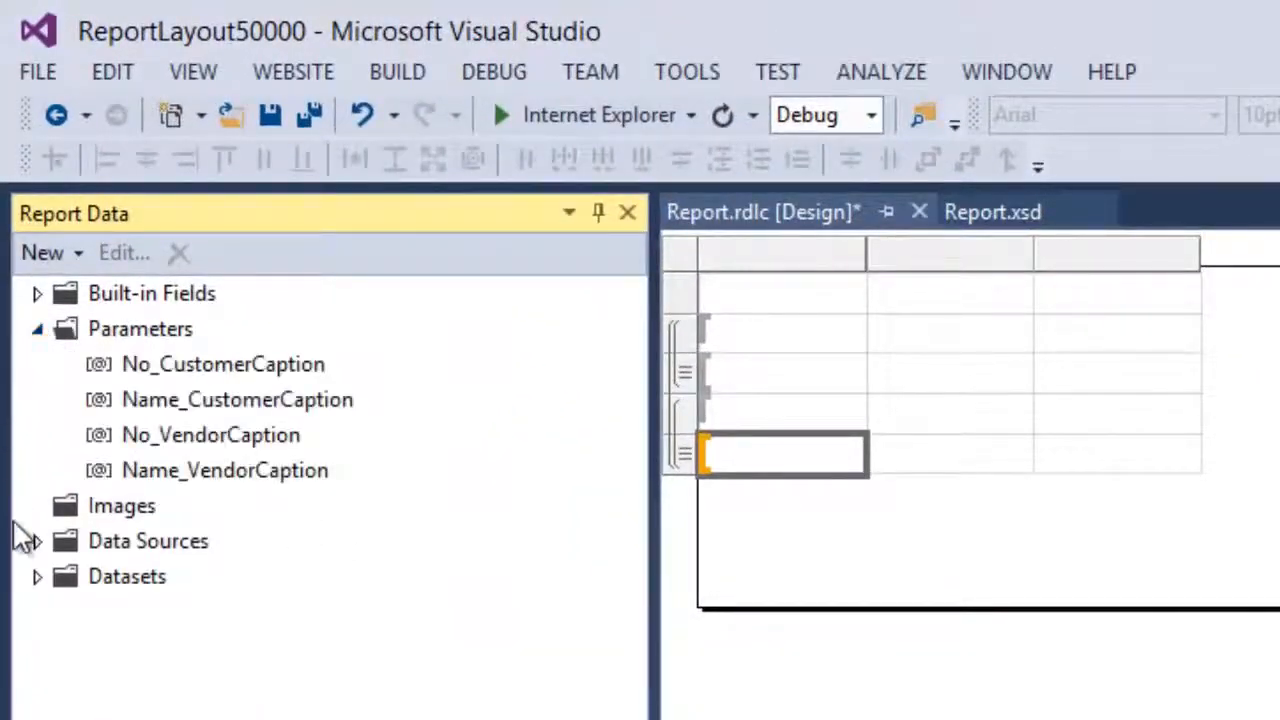
drag(171, 363, 780, 333)
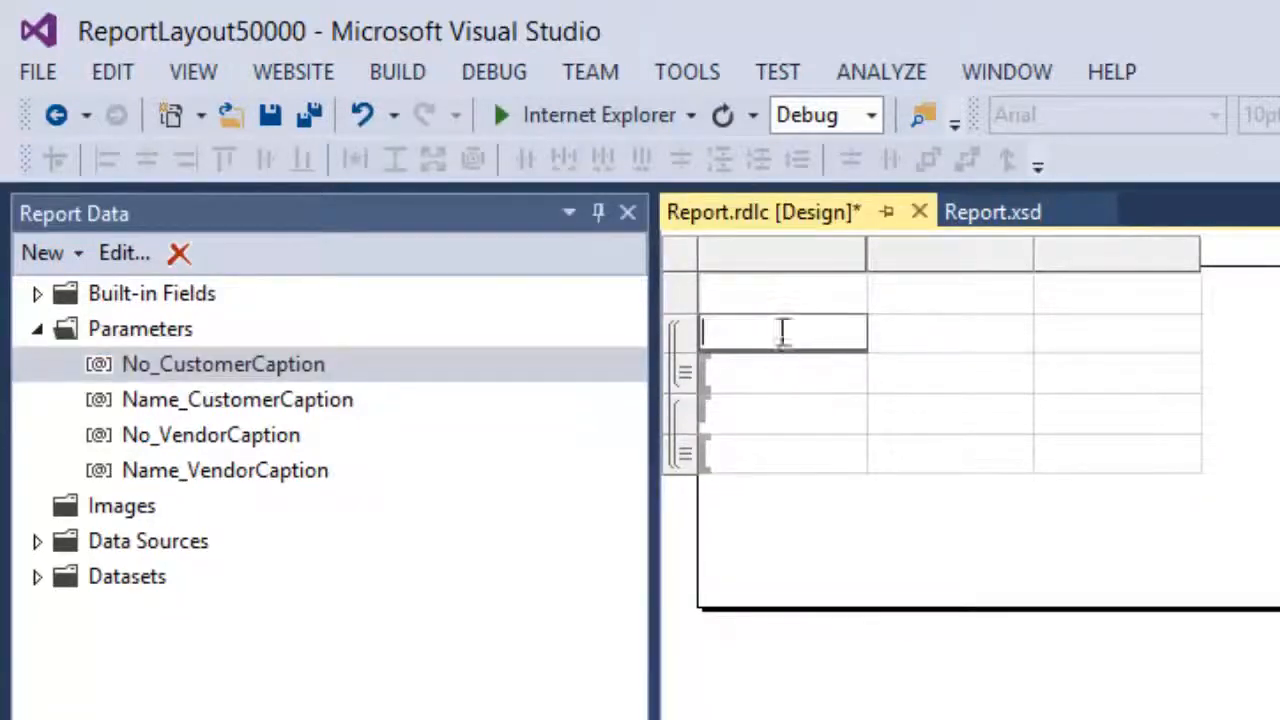
drag(175, 400, 908, 340)
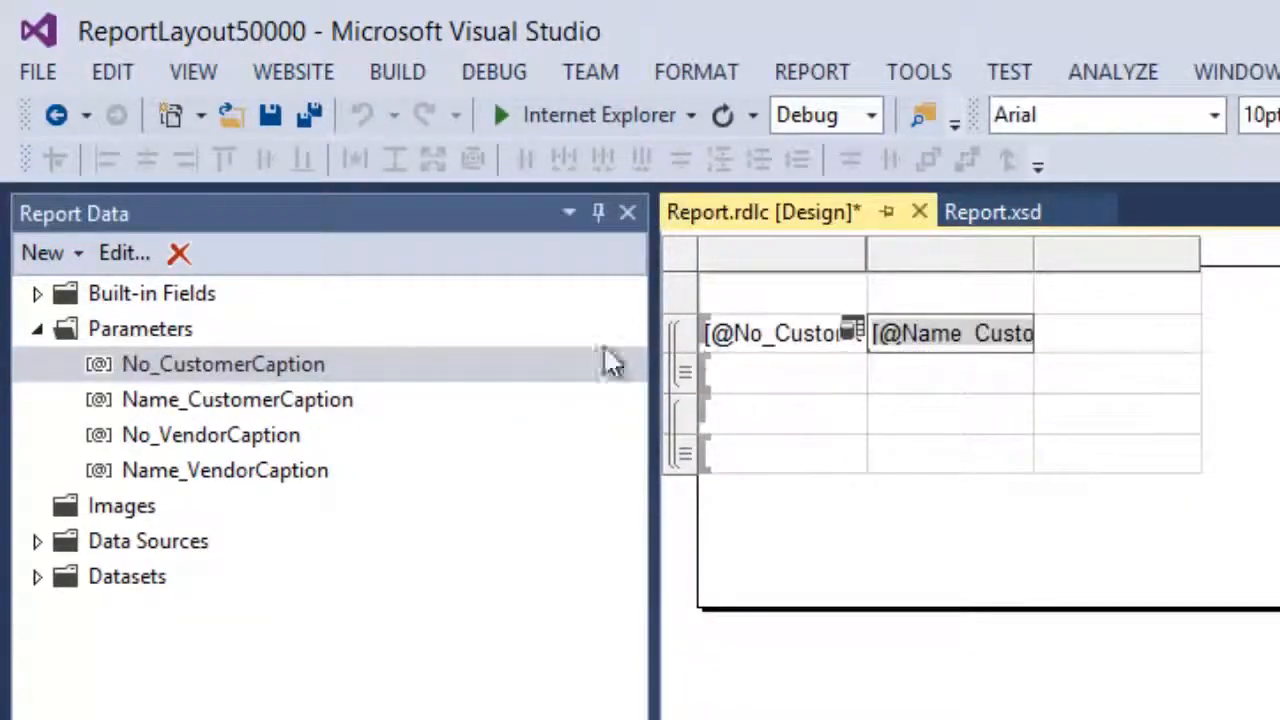
drag(168, 444, 780, 430)
drag(277, 471, 925, 415)
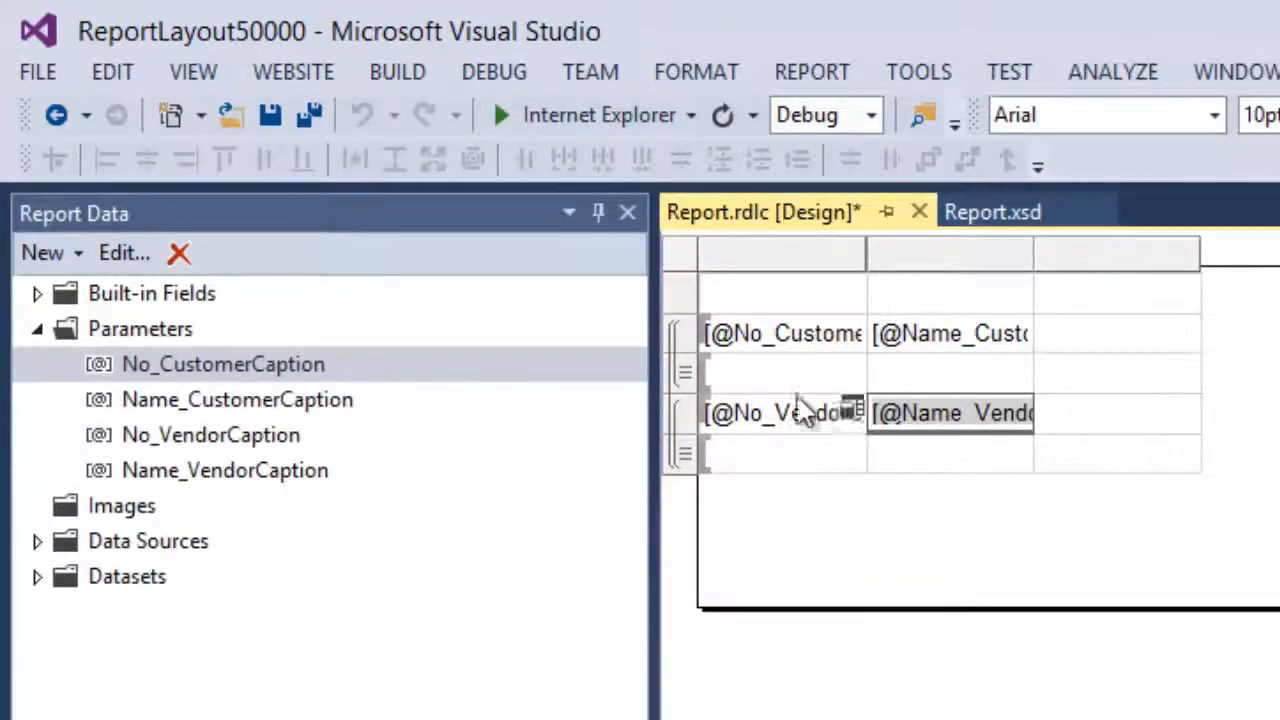
Fill the detail rows with No_Customer, Name_Customer, No_Vendor and Name_Vendor fields
click(853, 368)
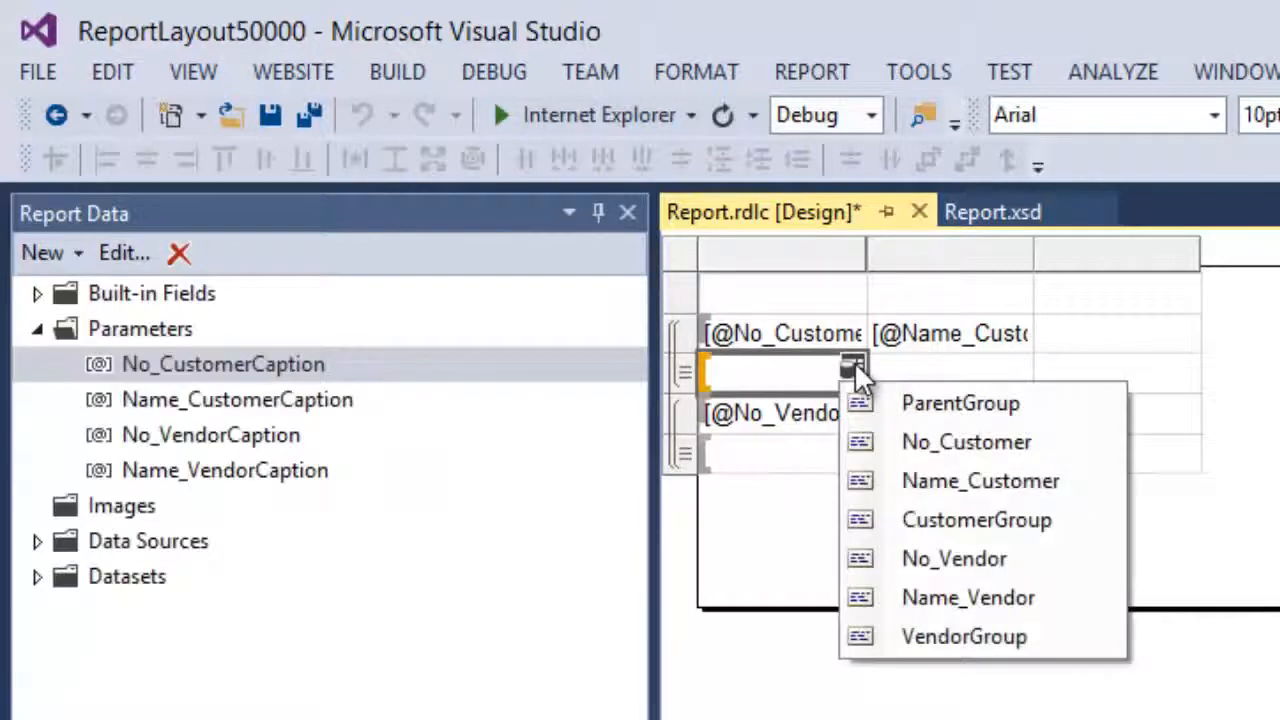
click(954, 443)
click(1019, 371)
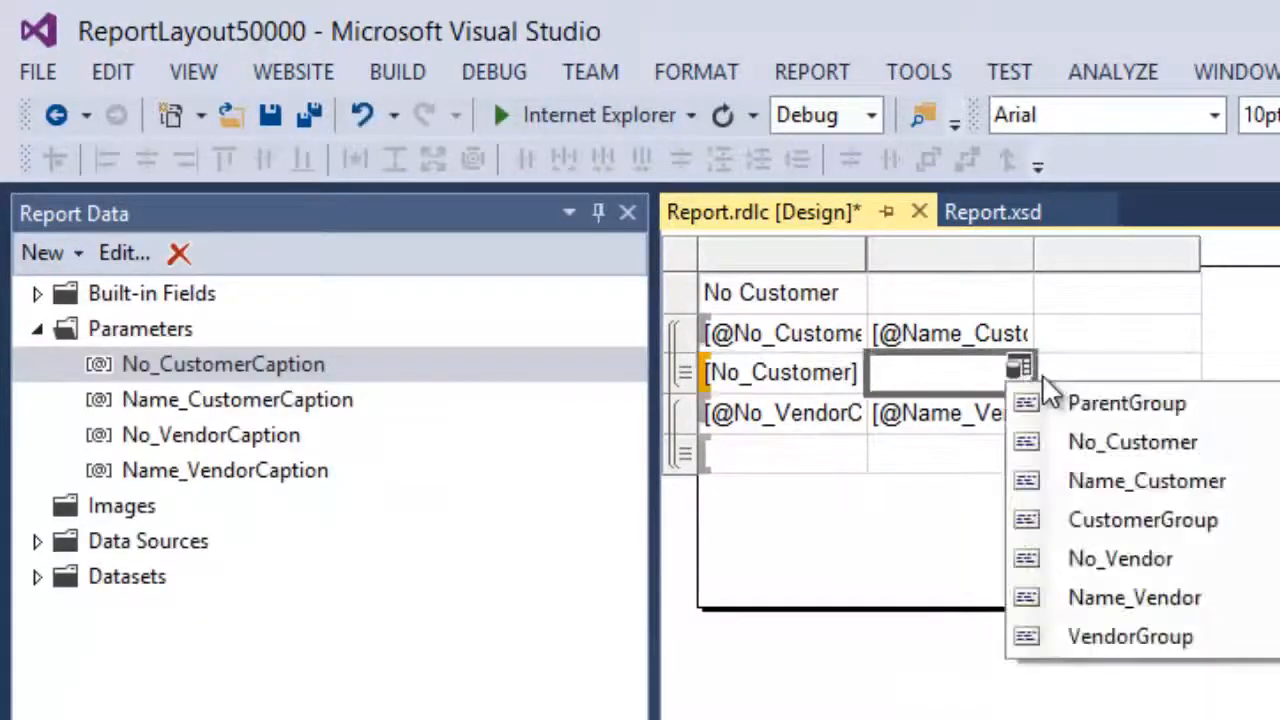
click(1085, 480)
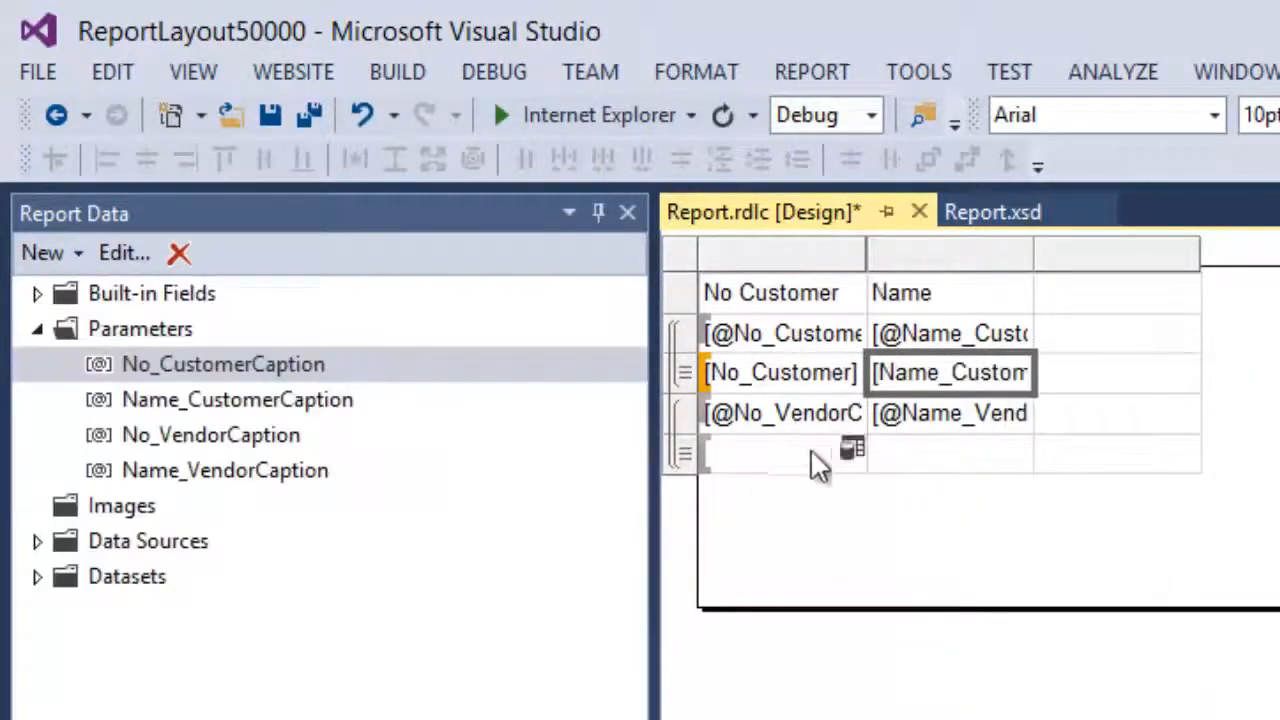
click(851, 448)
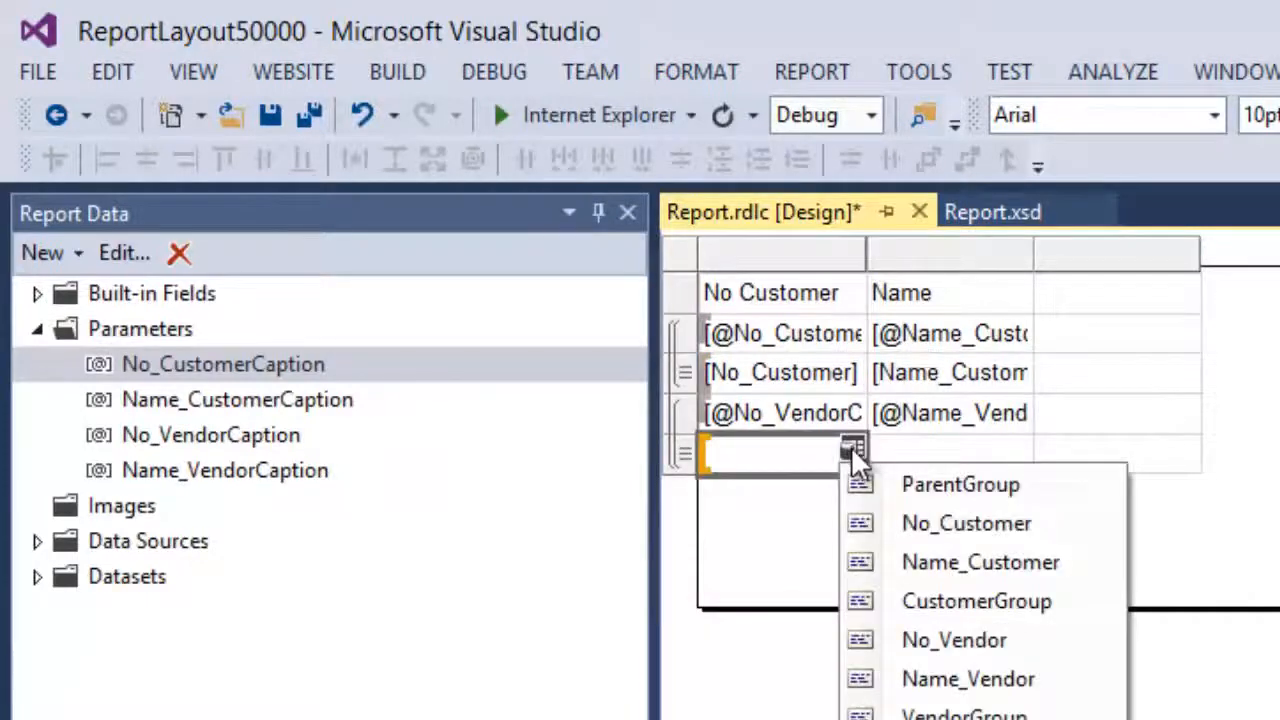
click(915, 640)
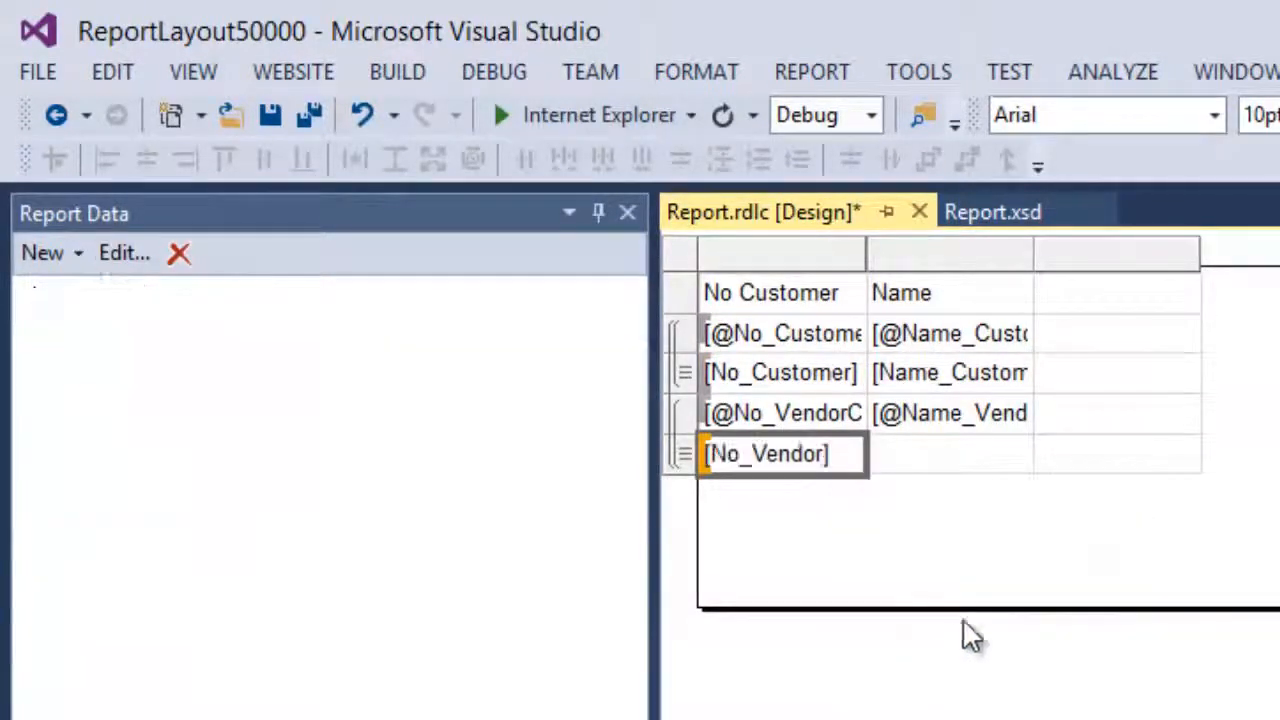
click(1021, 454)
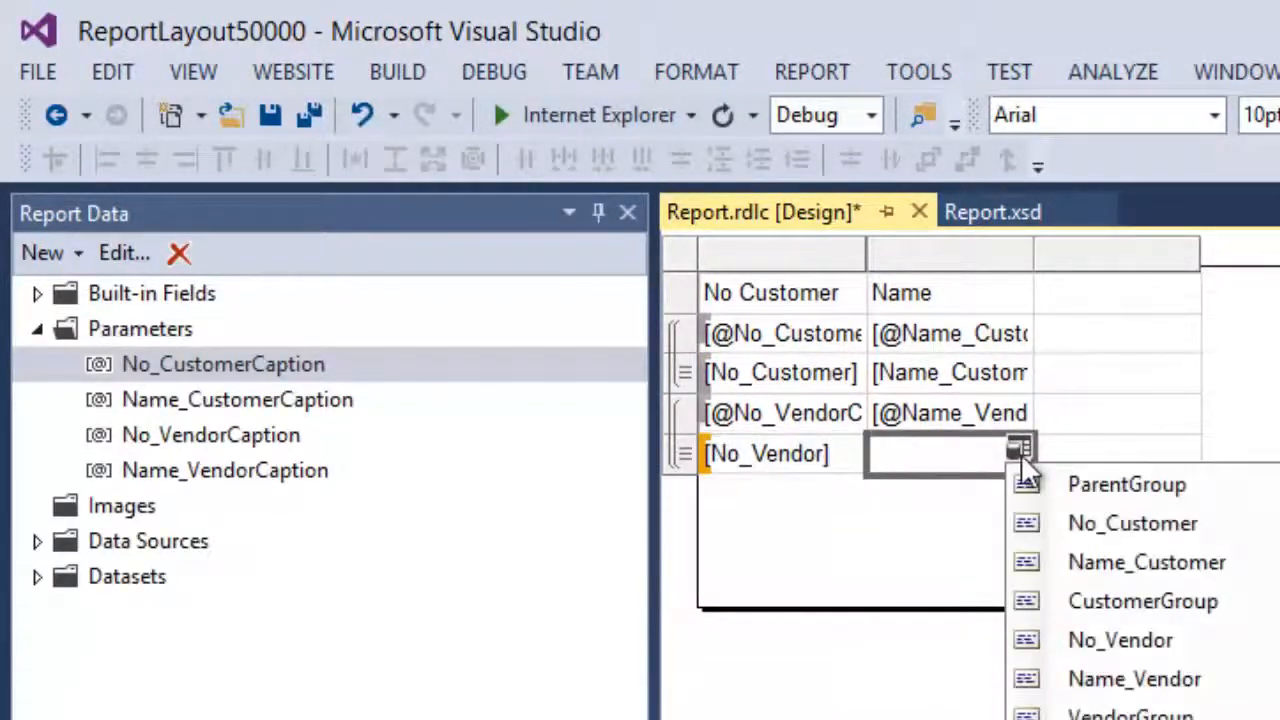
click(1098, 680)
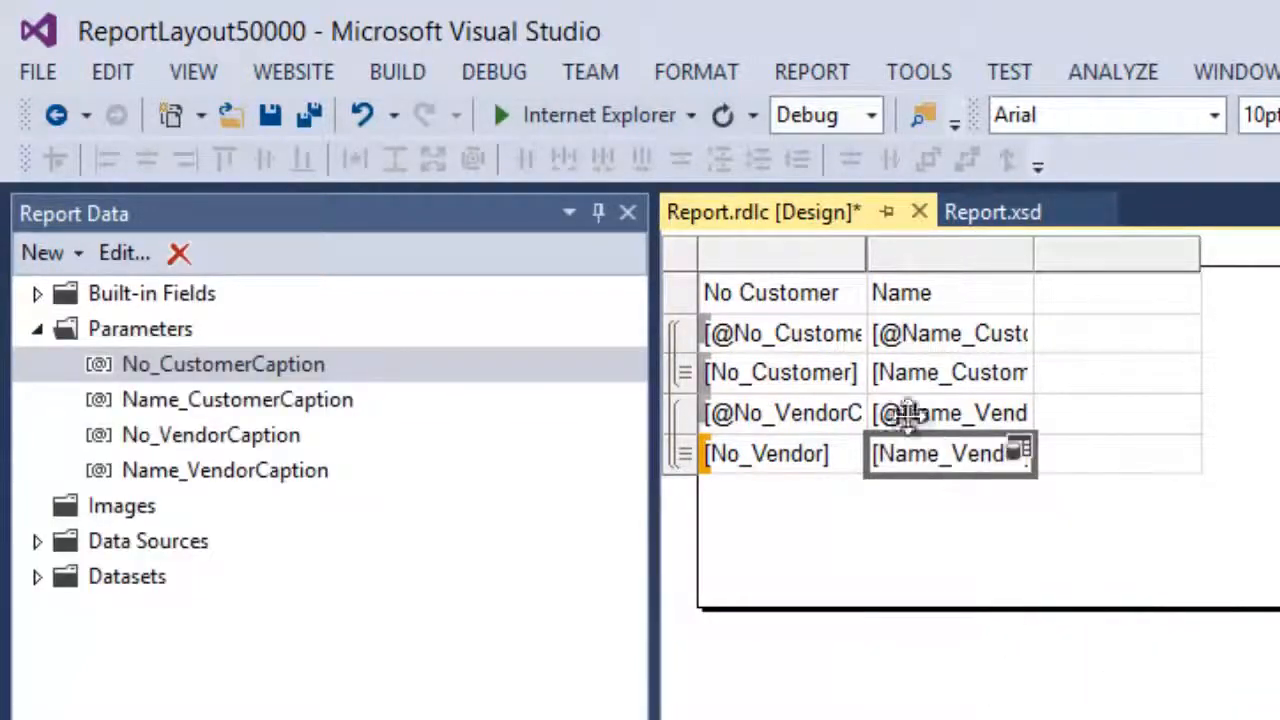
Clear the No Customer and Name captions from the top header row
click(817, 298)
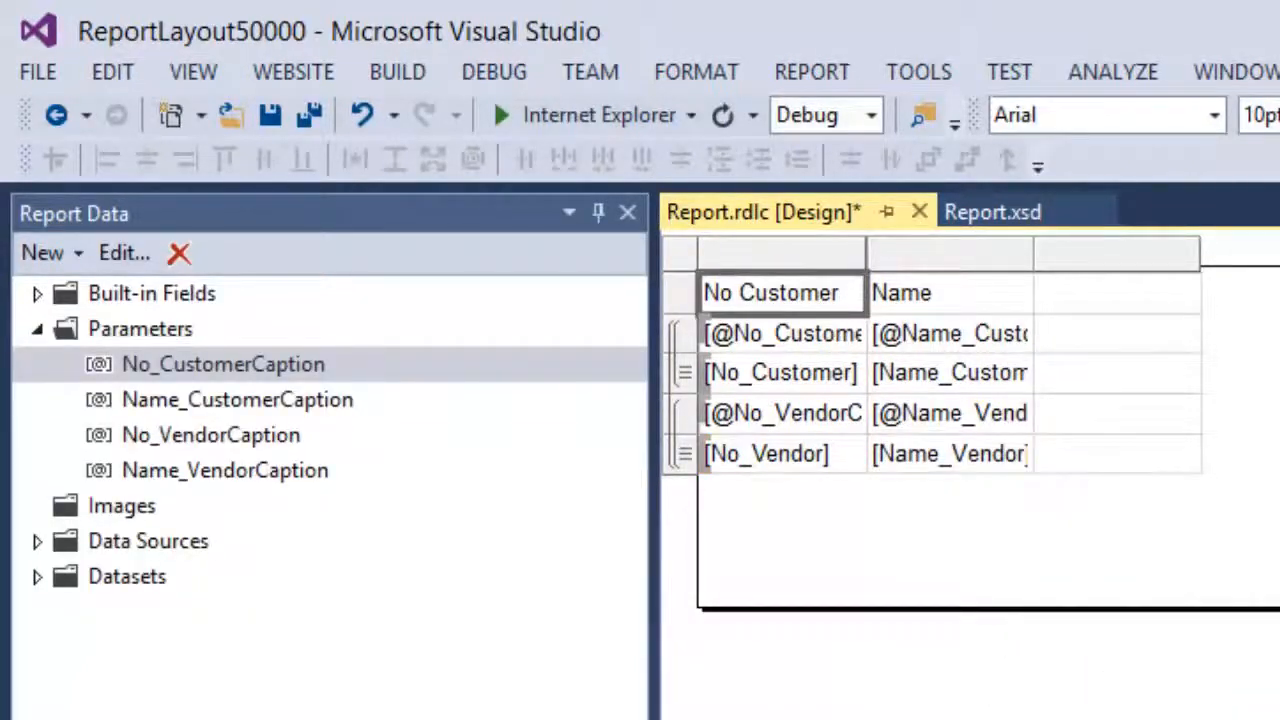
key(Delete)
click(950, 293)
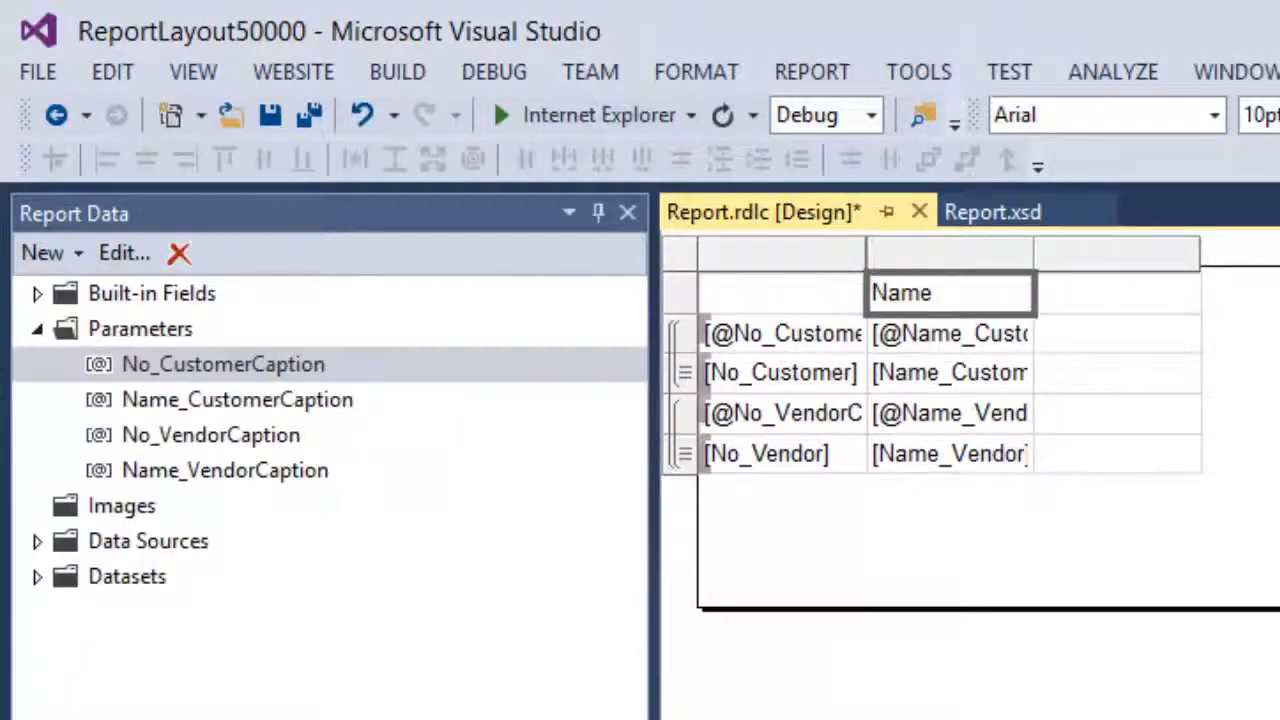
key(Delete)
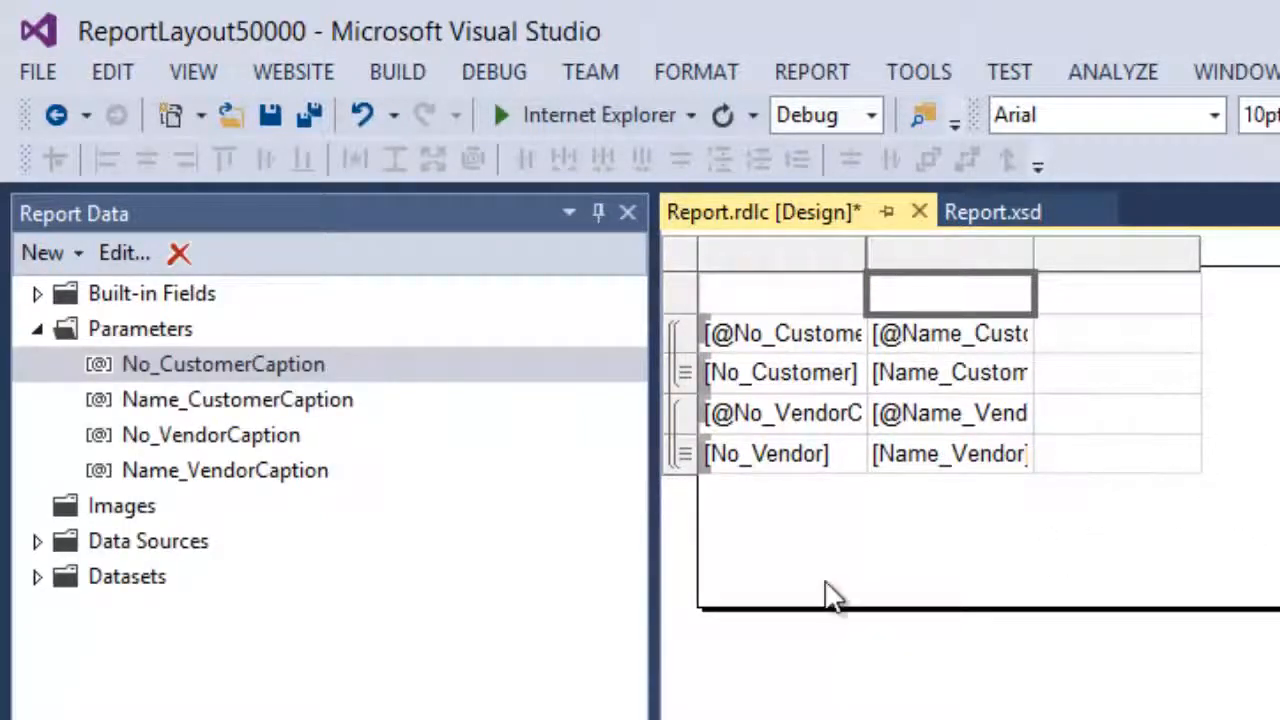
Type RowNumber into the third cell of the customer caption row
click(1103, 345)
text(R)
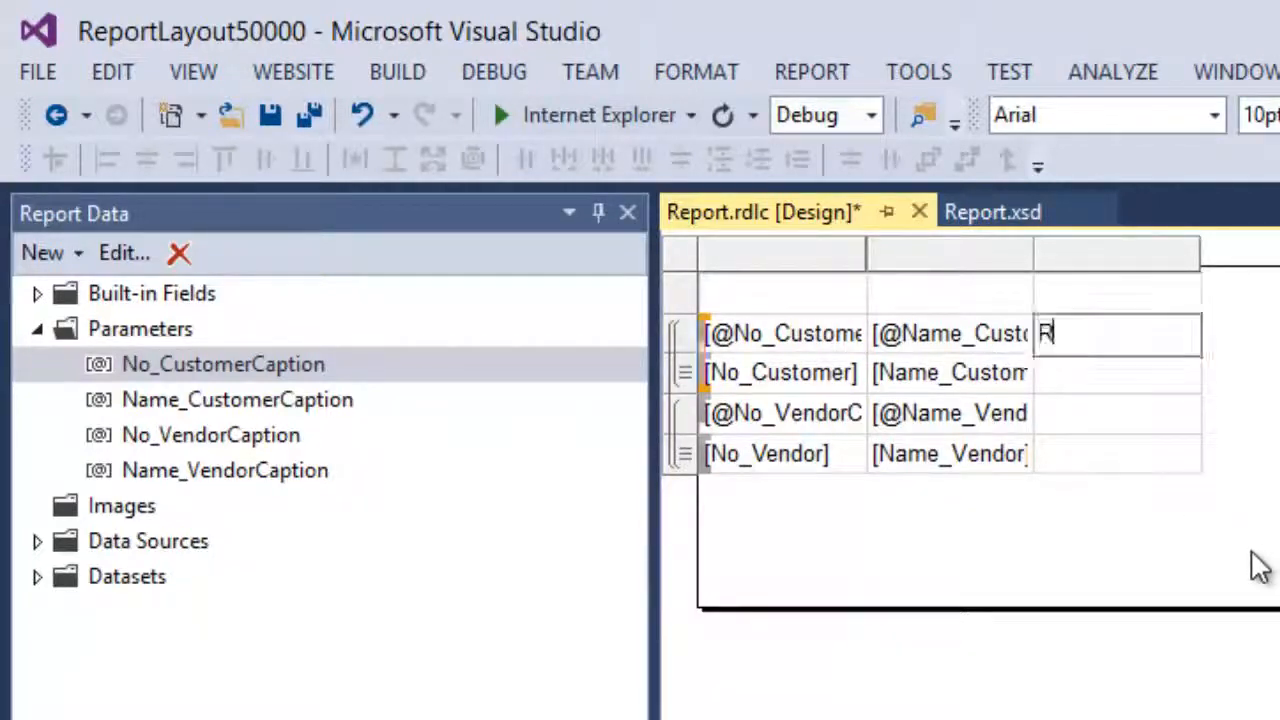
text(own)
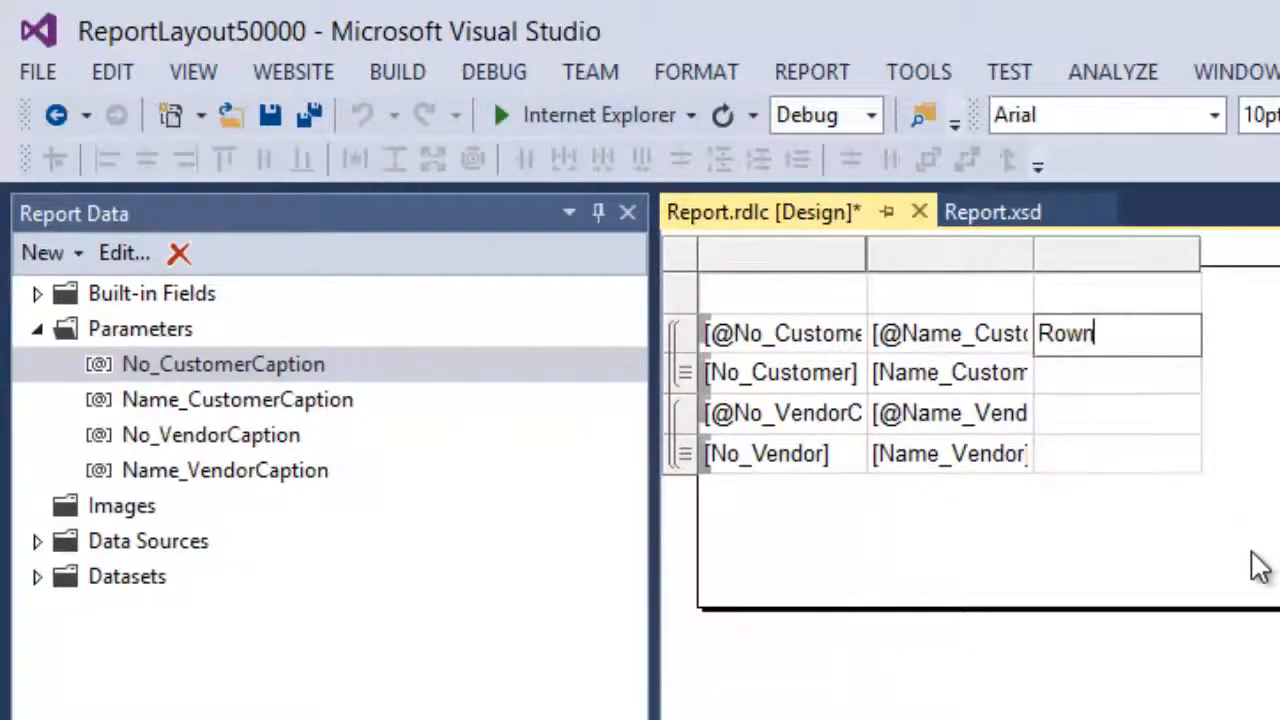
text(umber)
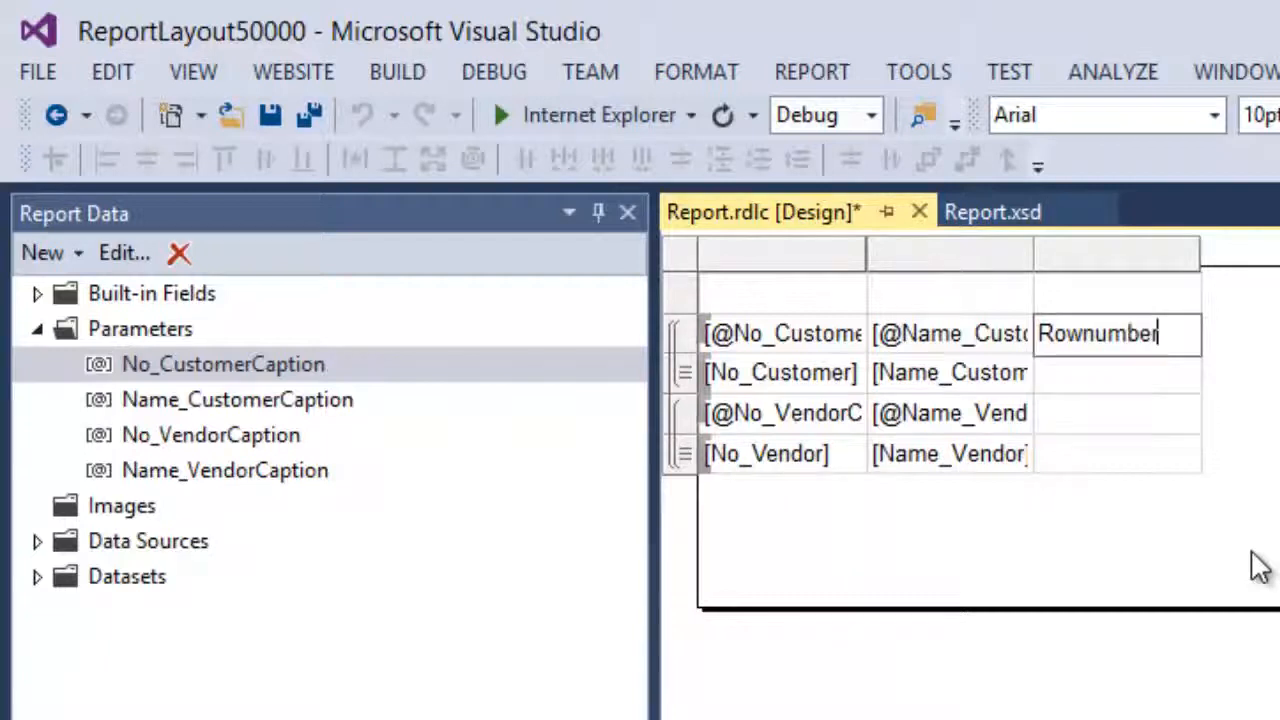
key(BackSpace)
key(BackSpace)
key(BackSpace)
key(BackSpace)
key(BackSpace)
key(BackSpace)
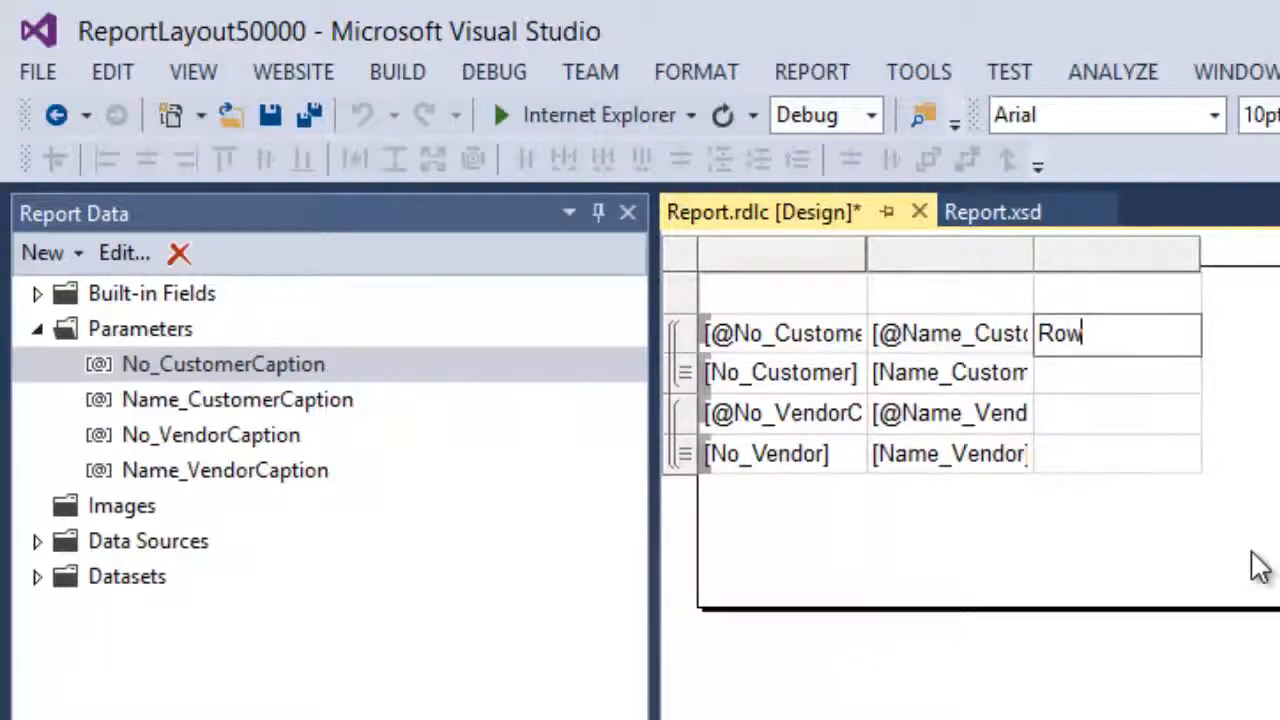
text(Number)
key(Return)
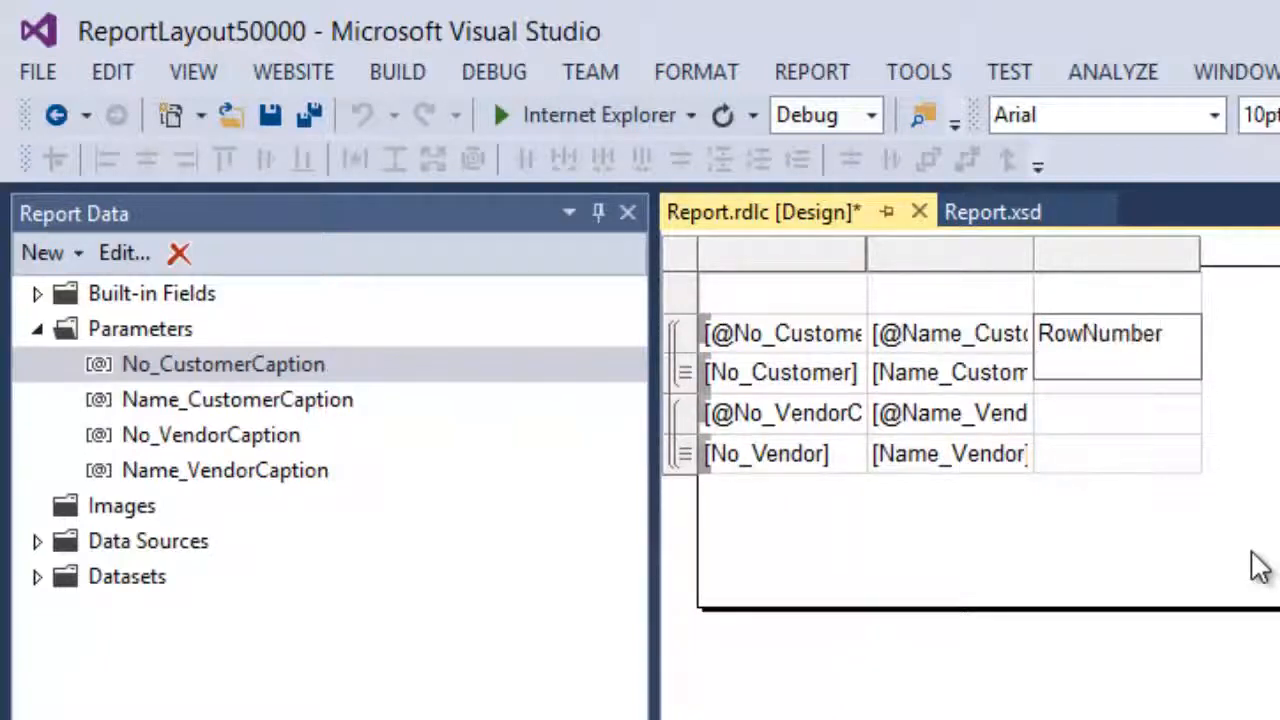
key(BackSpace)
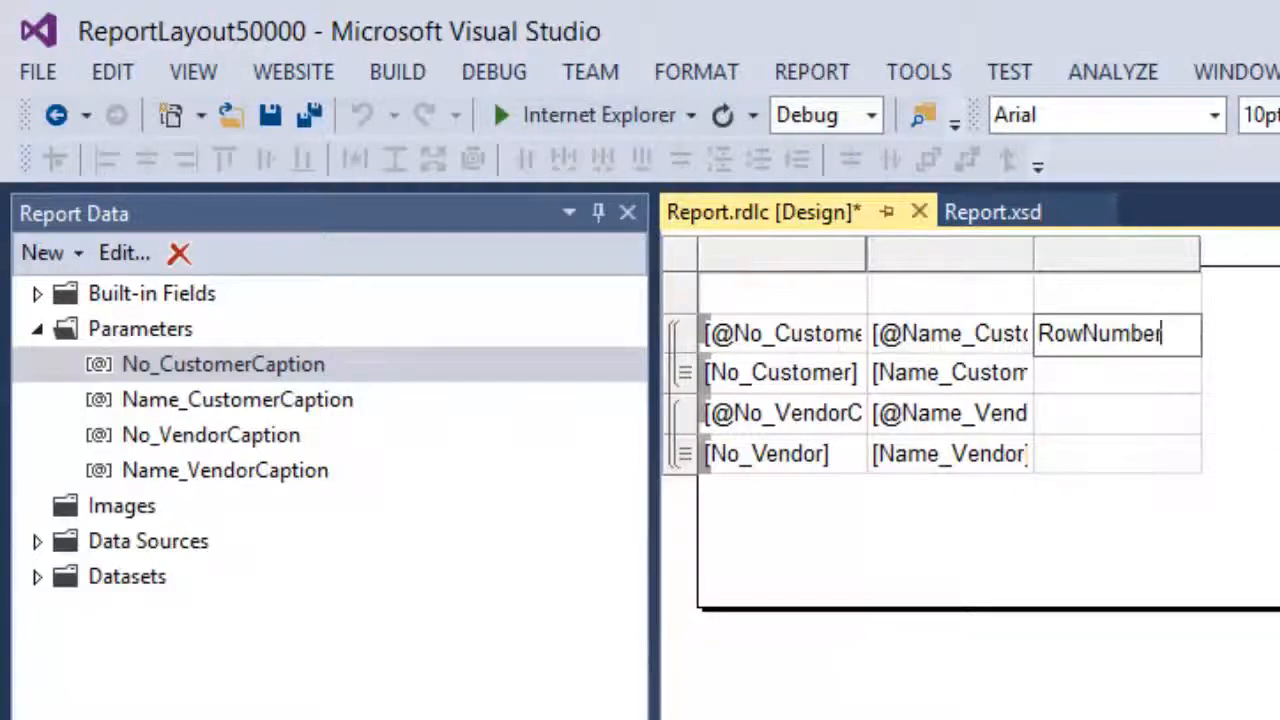
click(1185, 355)
Paste RowNumber into the third cell of the vendor caption row
click(1184, 336)
click(1100, 416)
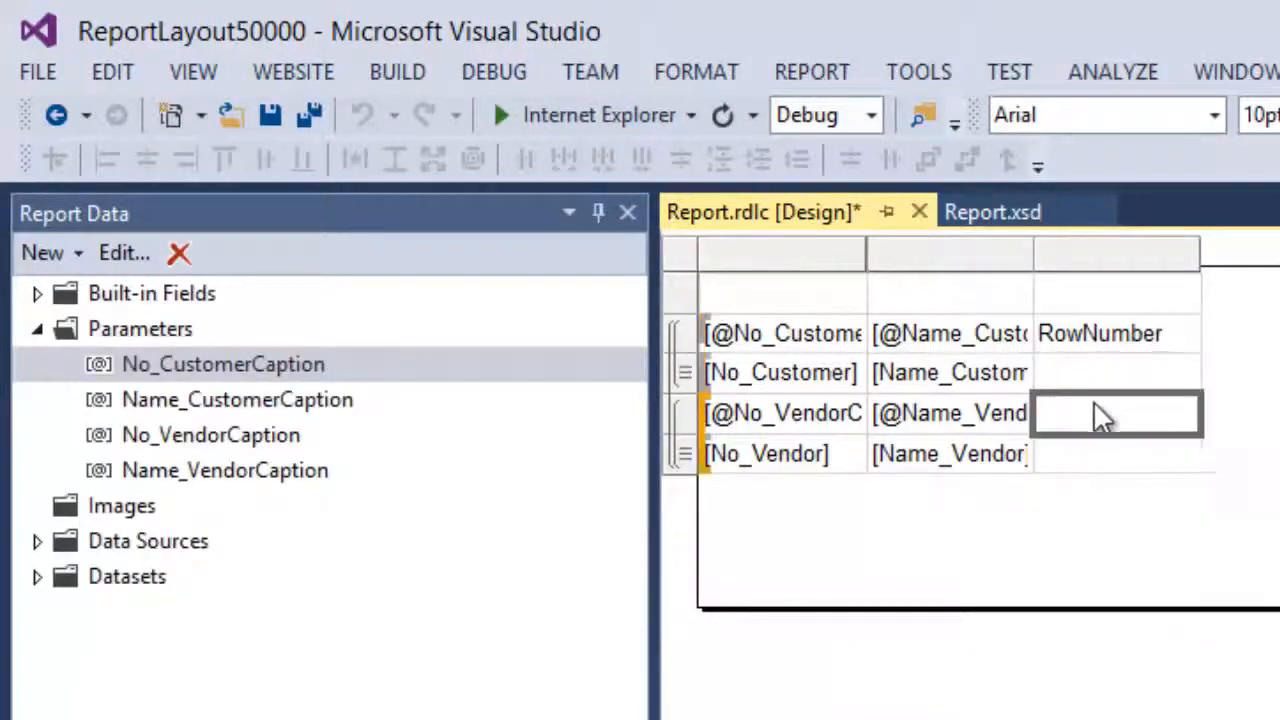
text(RowNumber)
click(1088, 379)
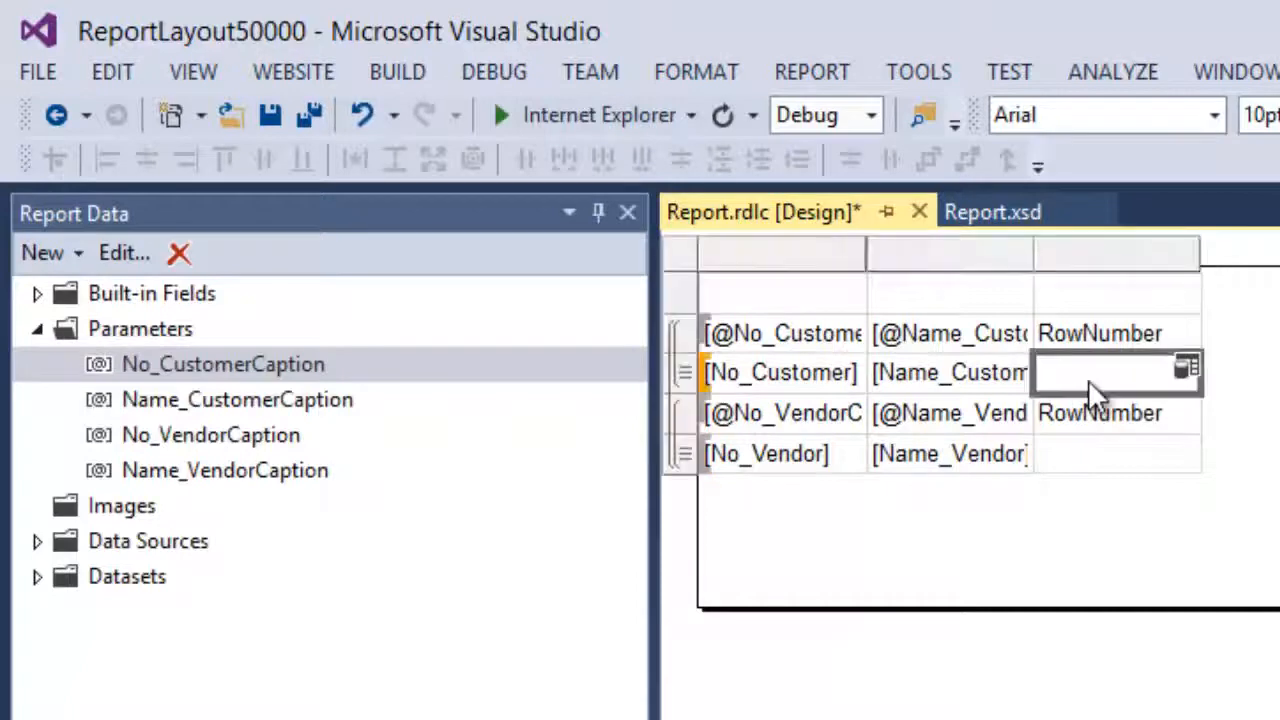
right_click(1088, 379)
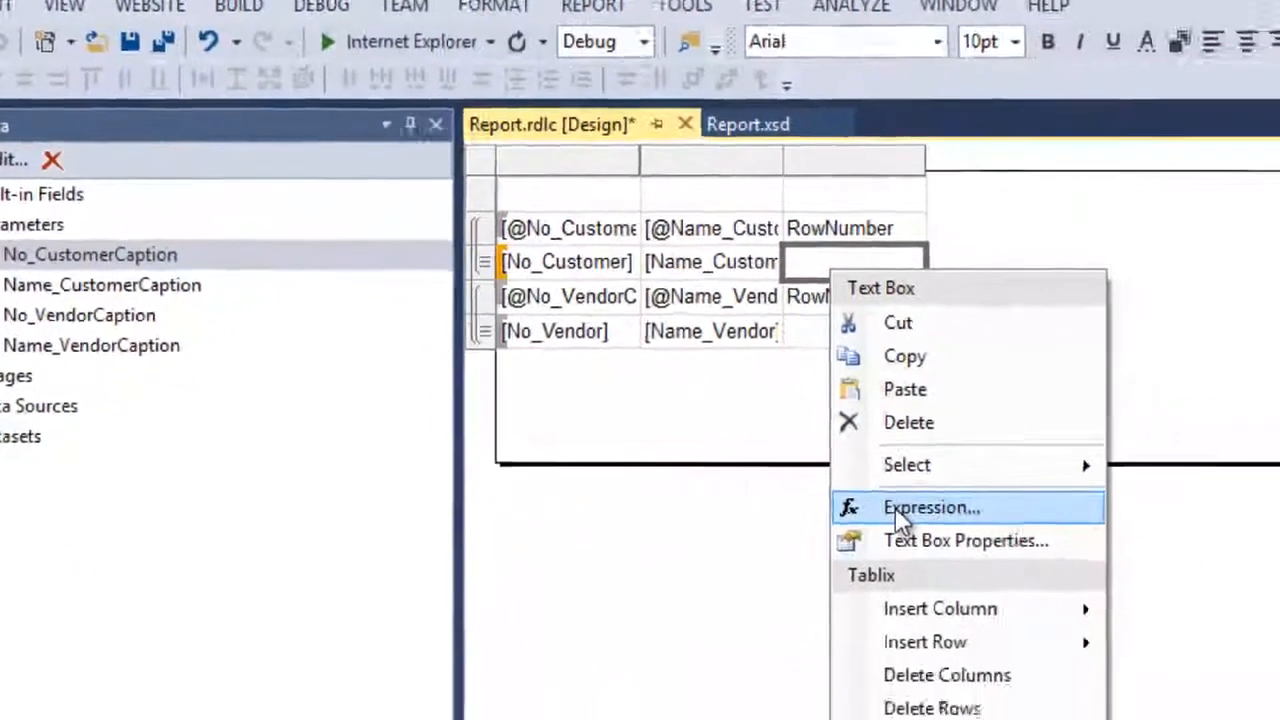
Set the customer data cell's expression to =RowNumber("CustomerGroup") using the RowNumber function
click(1207, 659)
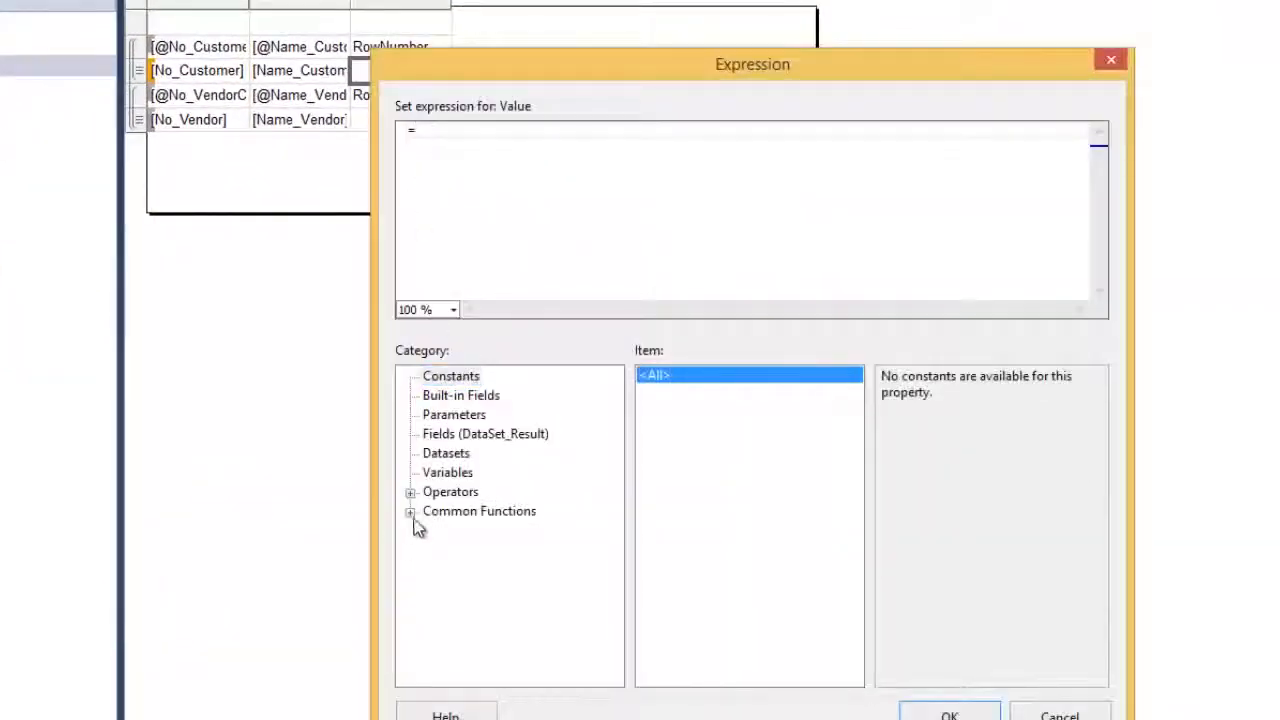
click(410, 512)
click(476, 666)
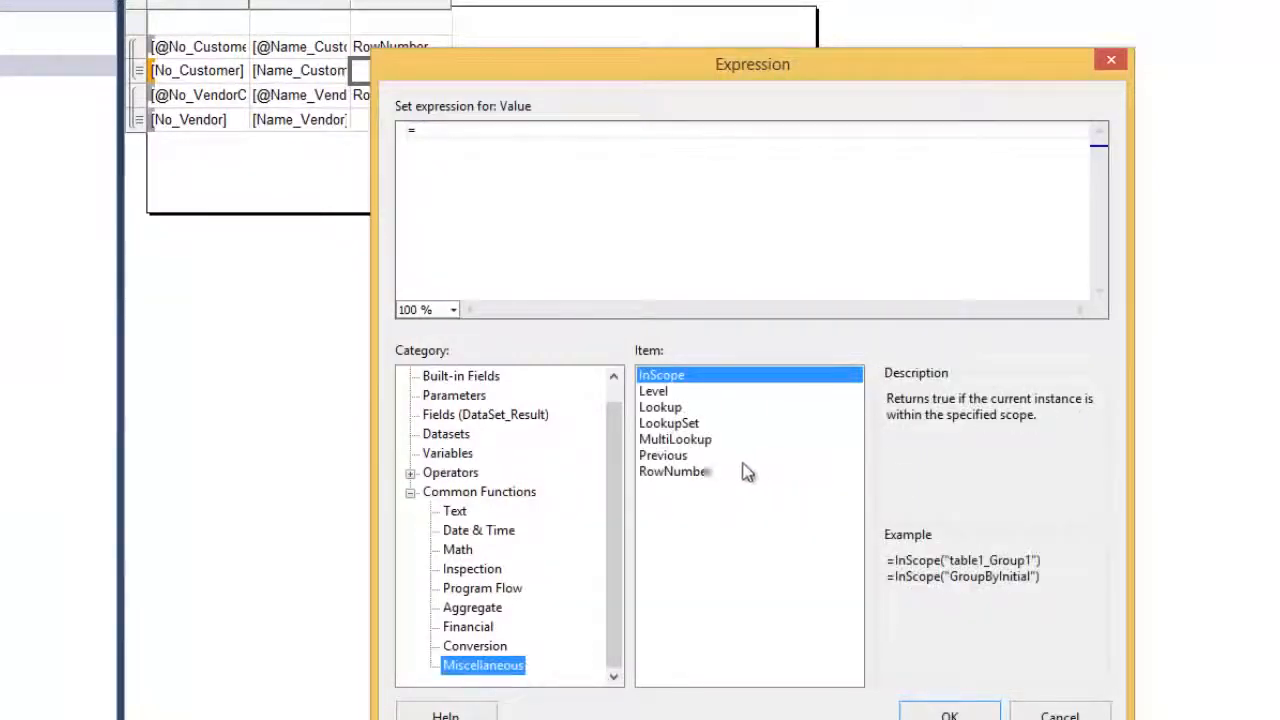
click(681, 474)
double_click(681, 474)
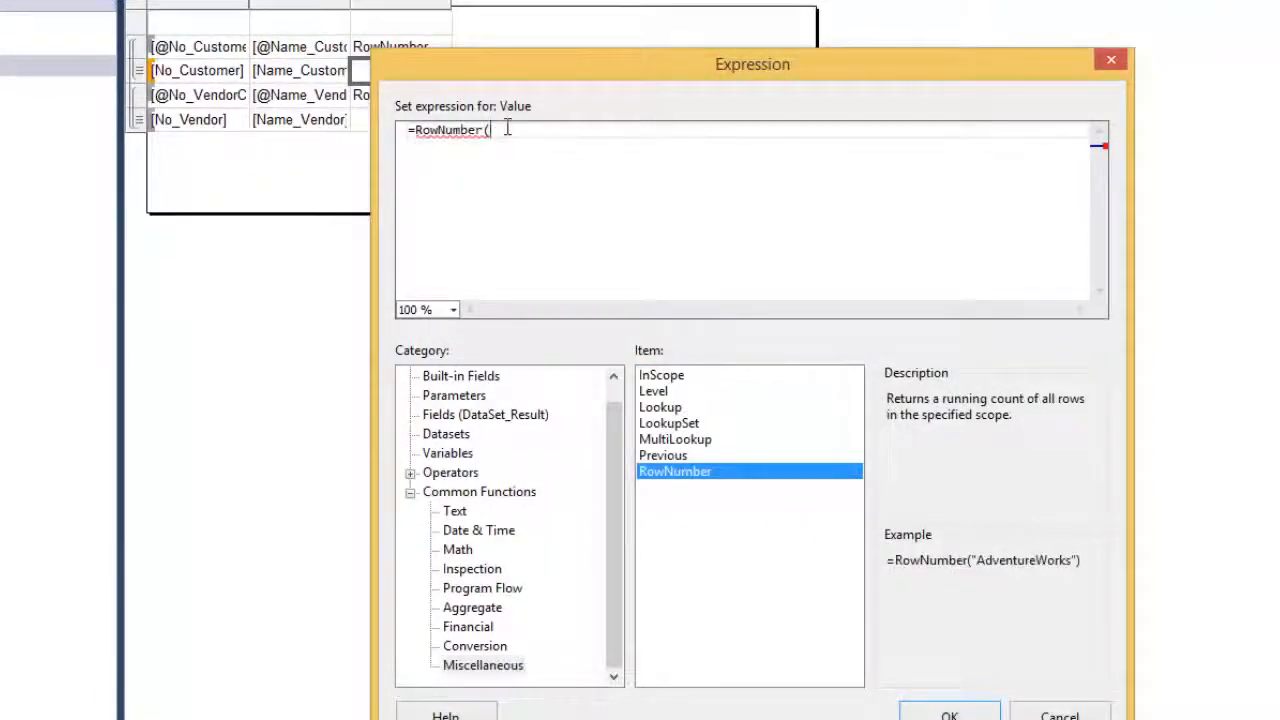
text("Custi)
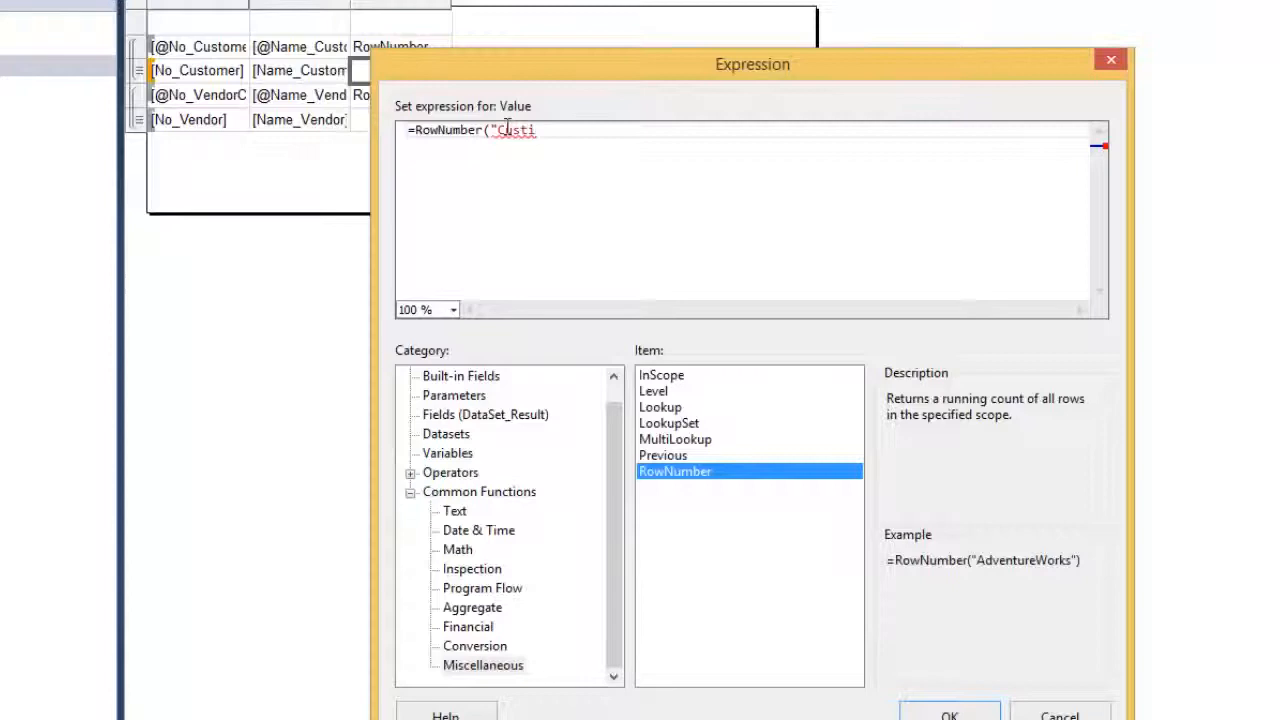
key(BackSpace)
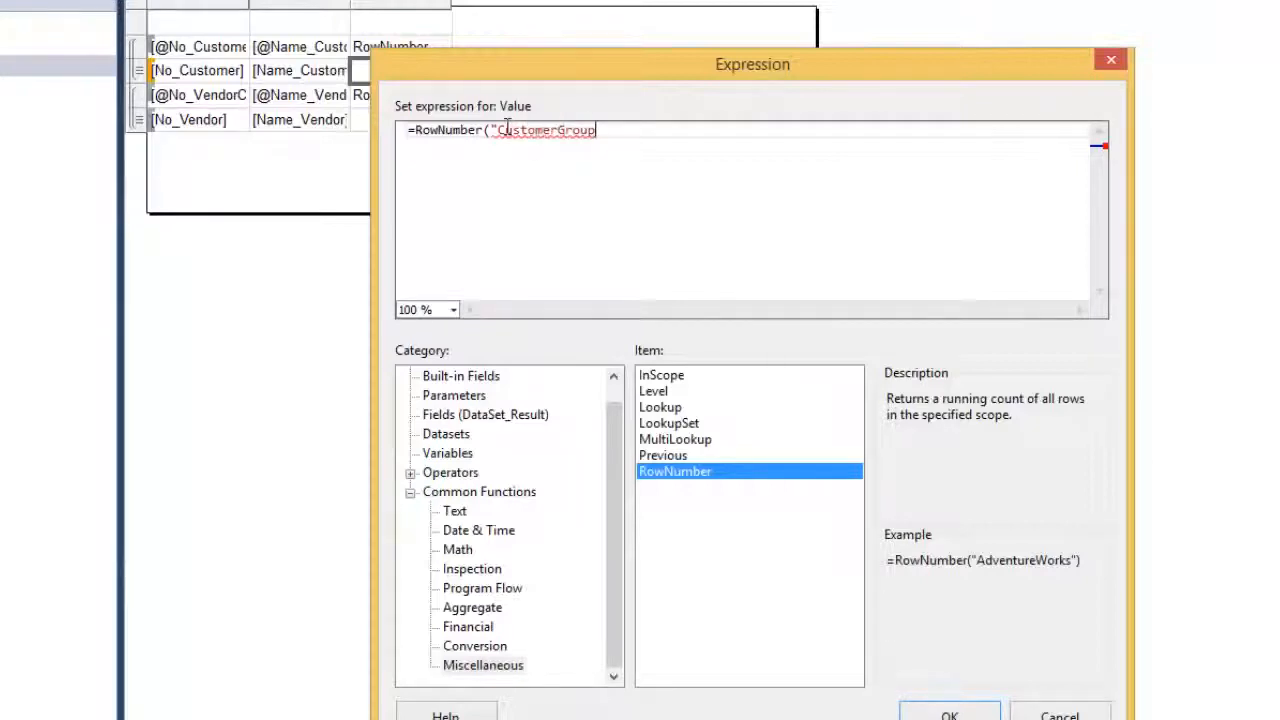
text("))
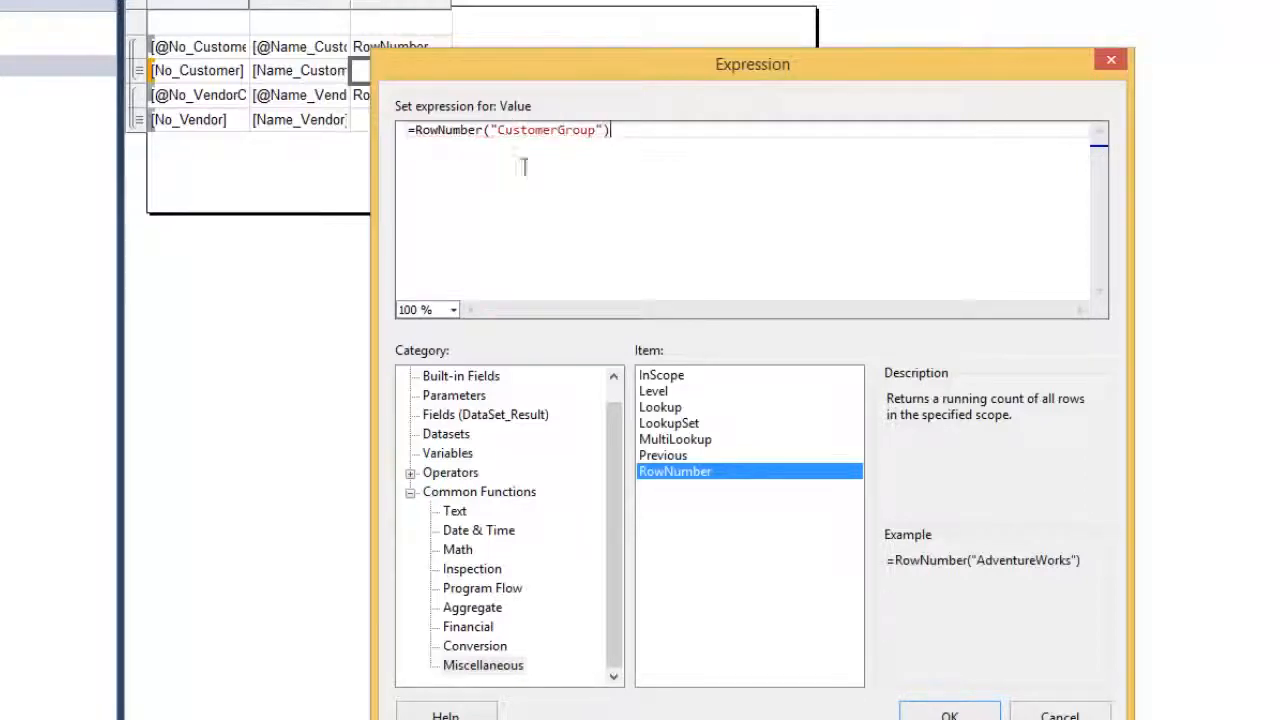
drag(650, 146, 302, 138)
key(ctrl+c)
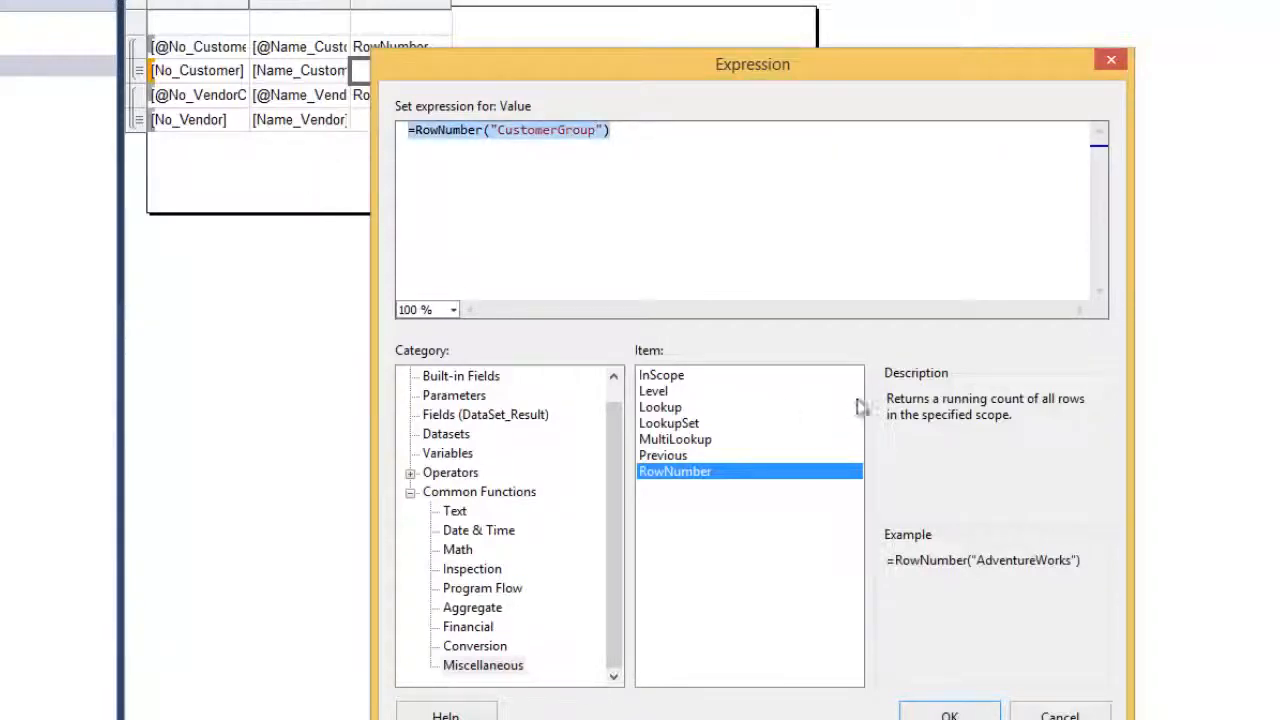
key(Return)
Enter =RowNumber("VendorGroup") as the vendor data cell's expression
right_click(391, 126)
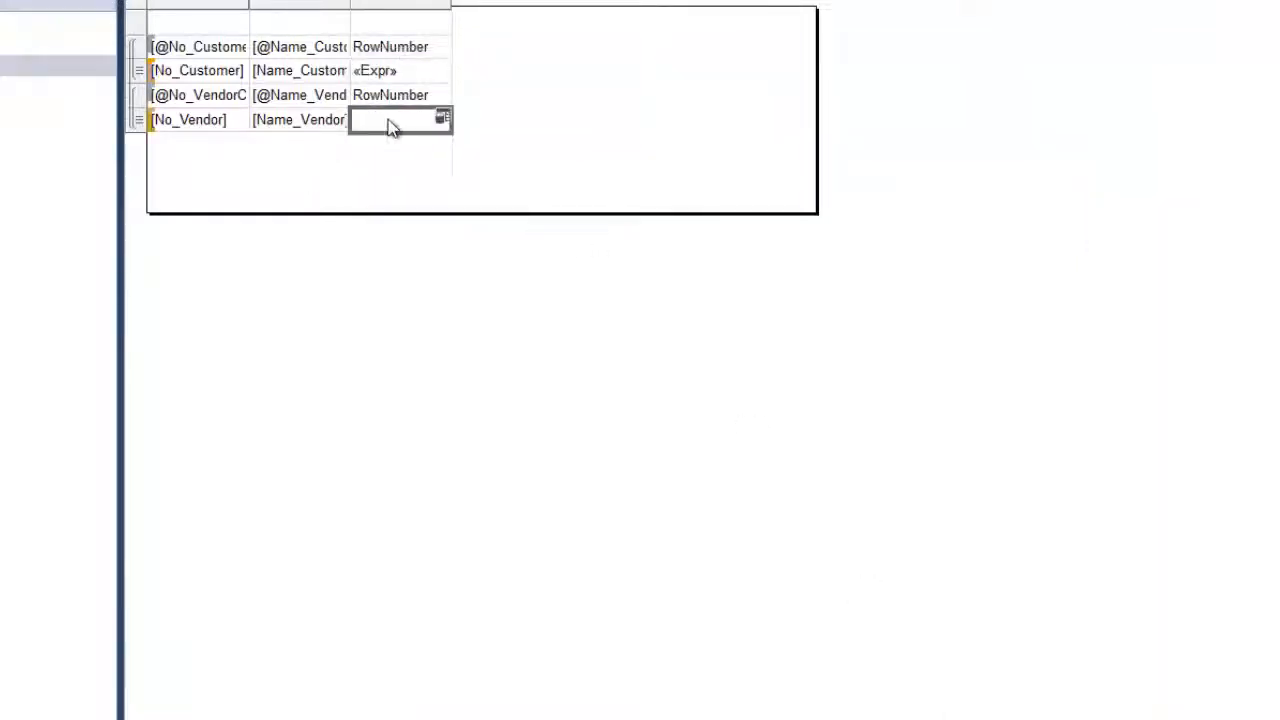
click(457, 288)
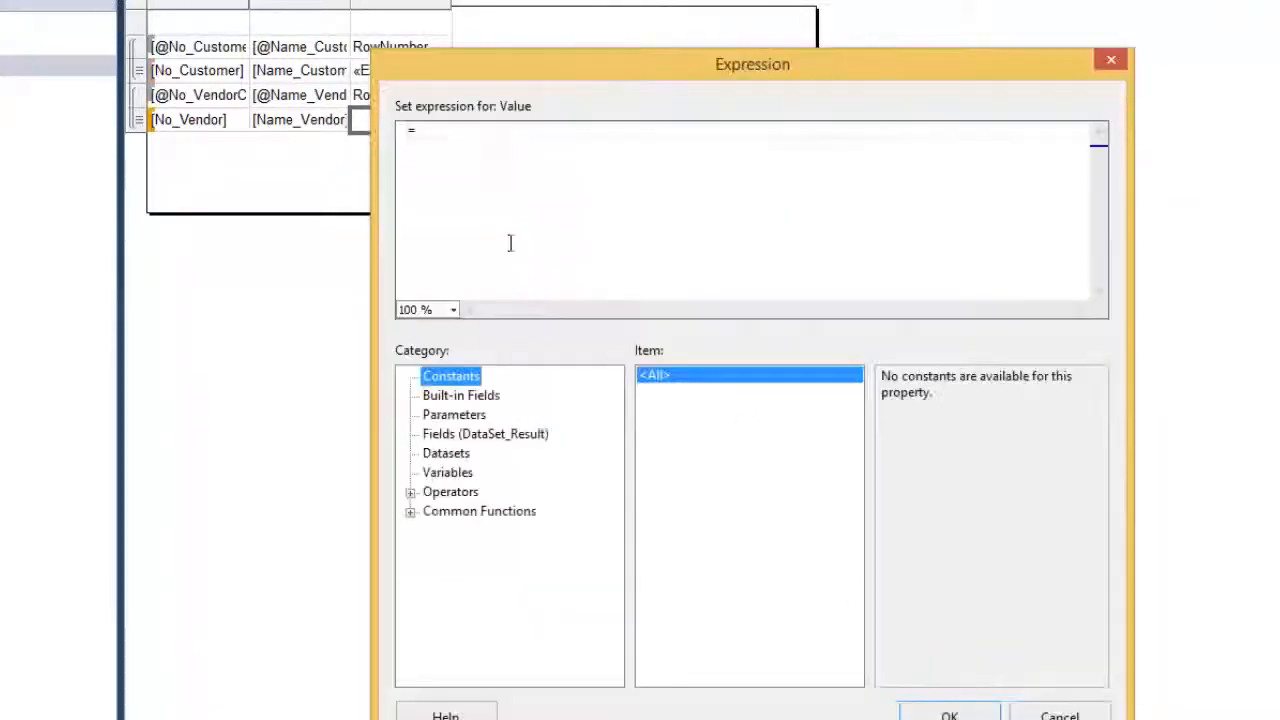
click(455, 141)
key(ctrl+a)
key(ctrl+v)
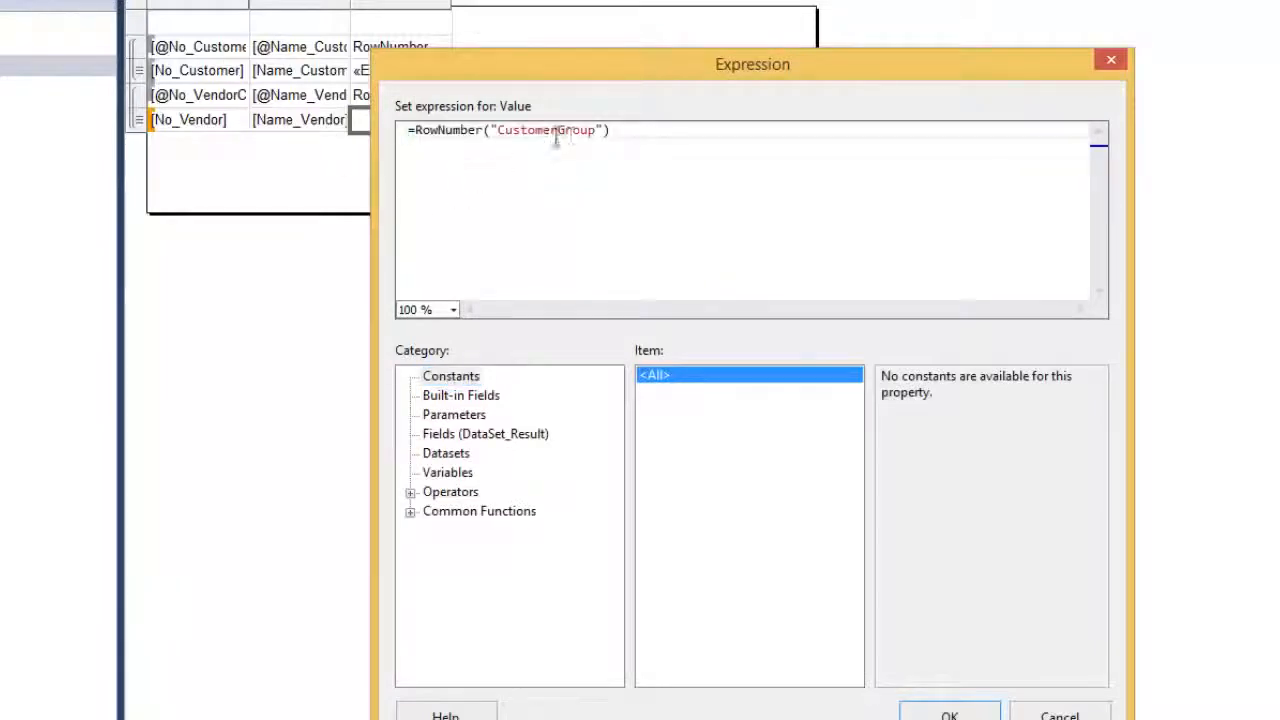
key(BackSpace)
key(BackSpace)
key(BackSpace)
key(BackSpace)
key(BackSpace)
key(BackSpace)
key(BackSpace)
key(BackSpace)
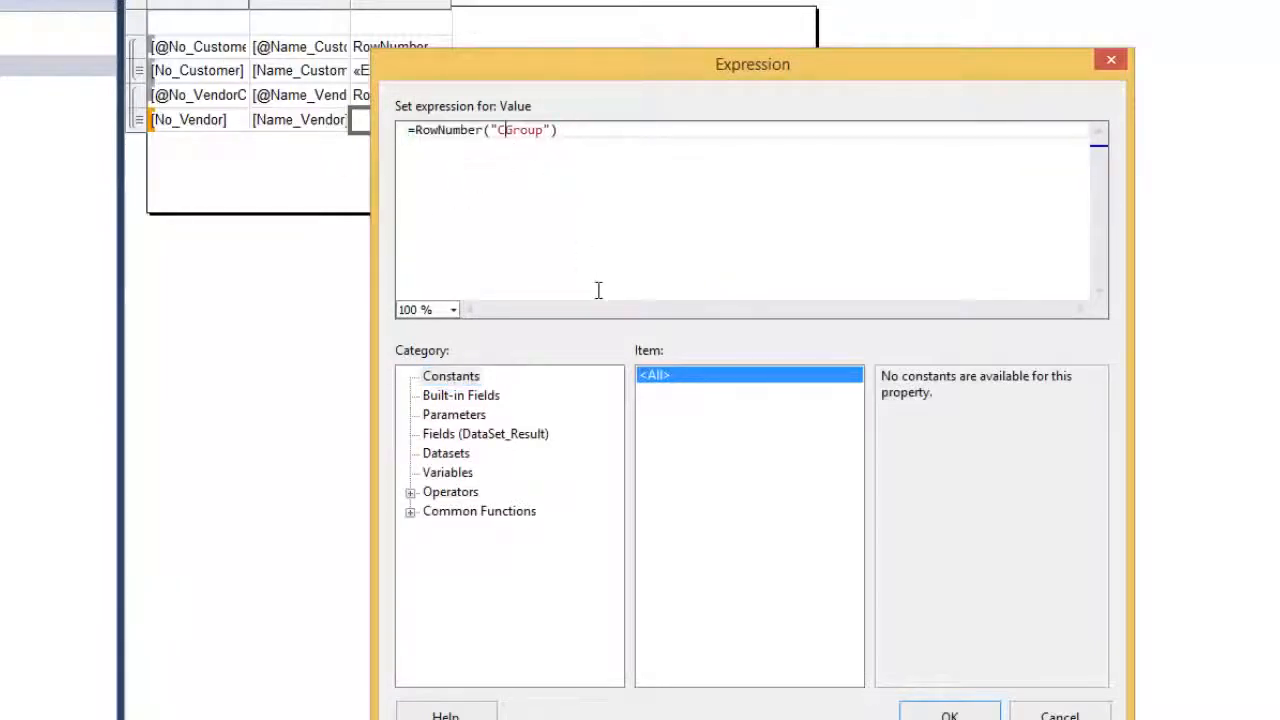
text(Vendor)
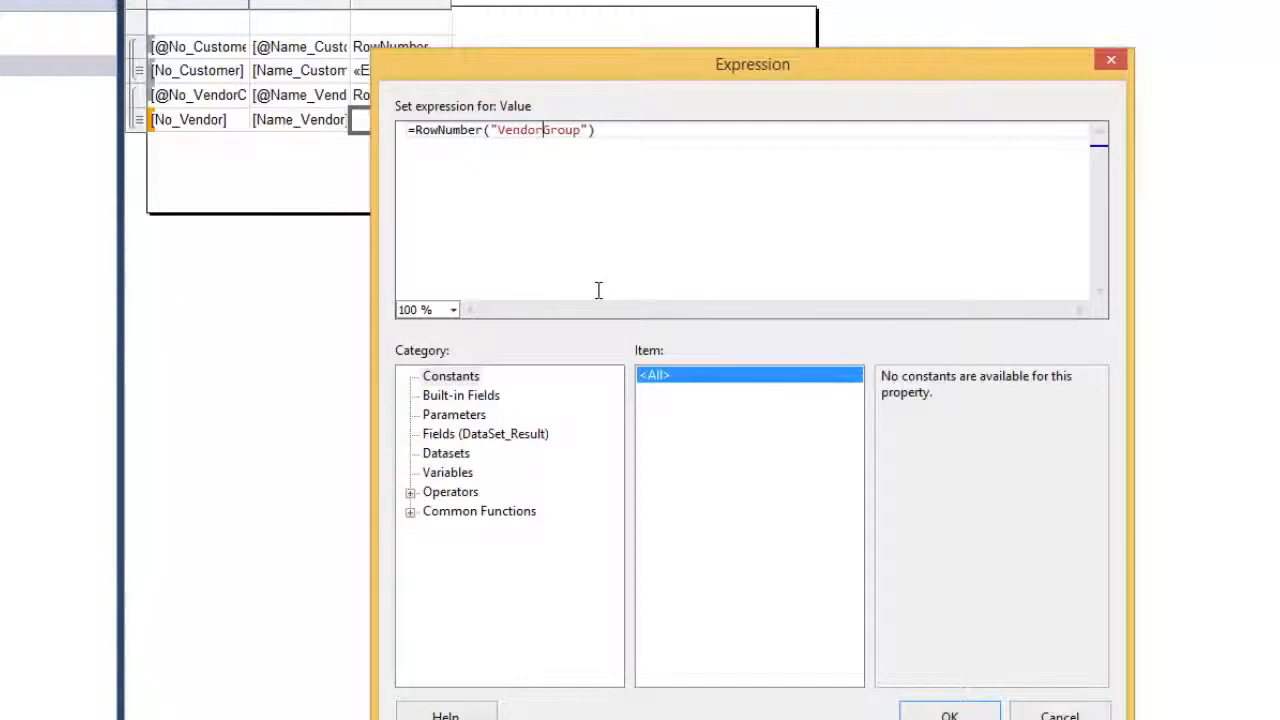
Confirm the VendorGroup row-number expression, then shade the customer caption row light blue and the data row orange
click(952, 715)
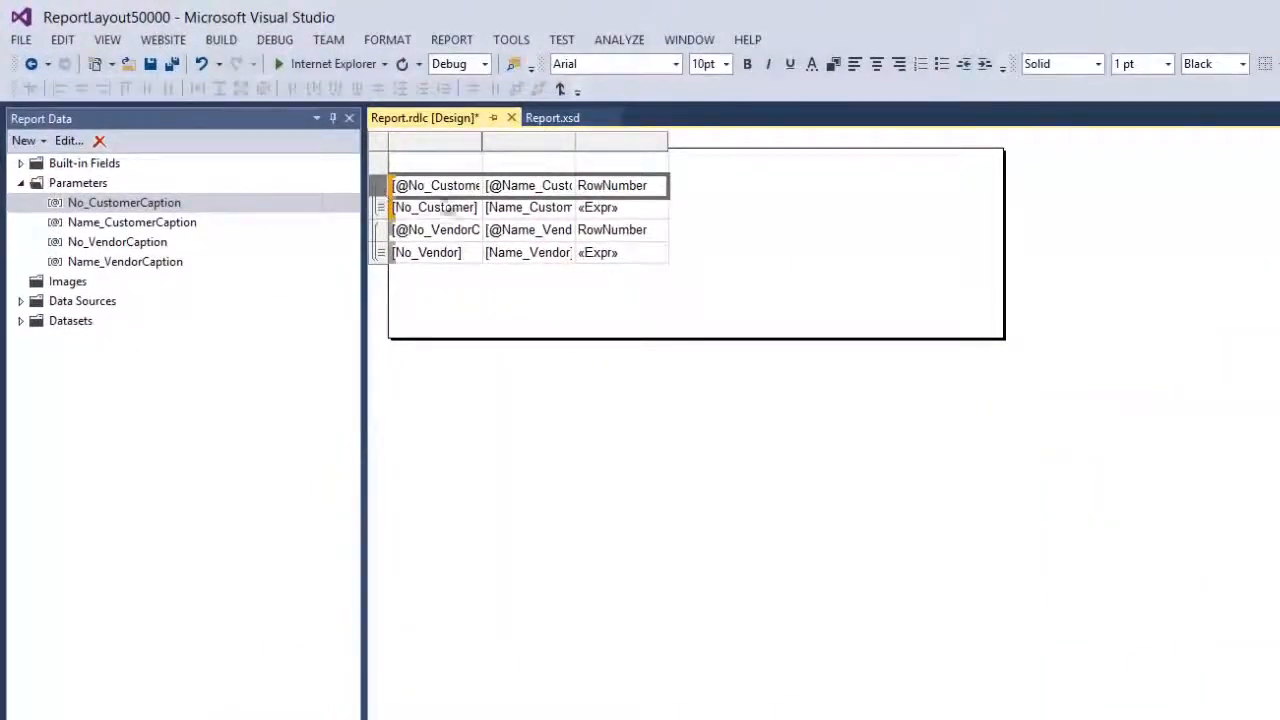
click(833, 63)
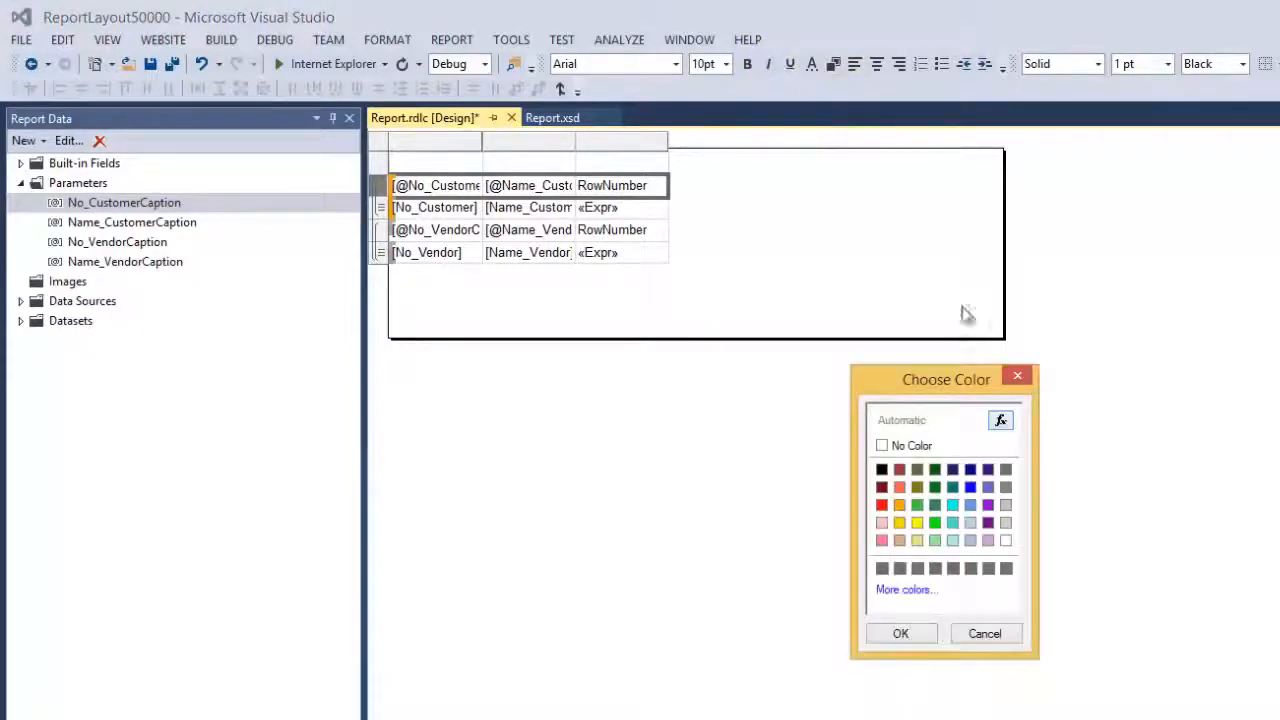
click(972, 523)
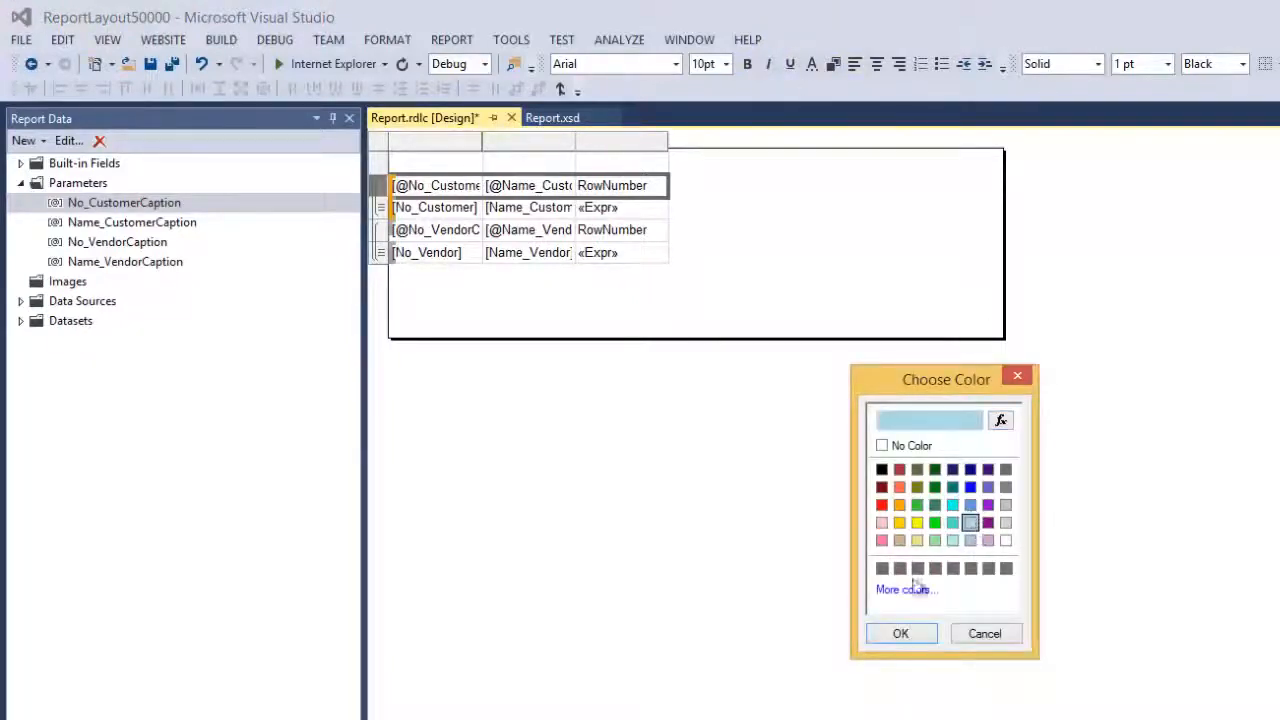
click(906, 634)
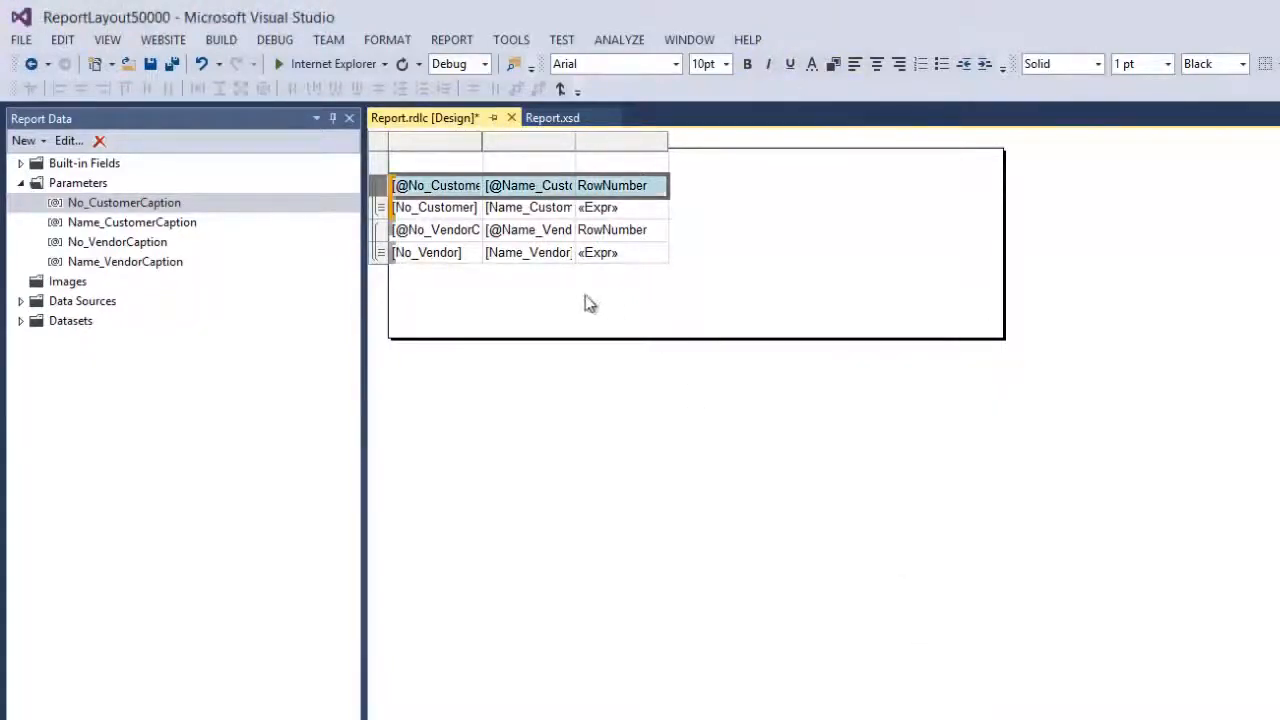
click(380, 212)
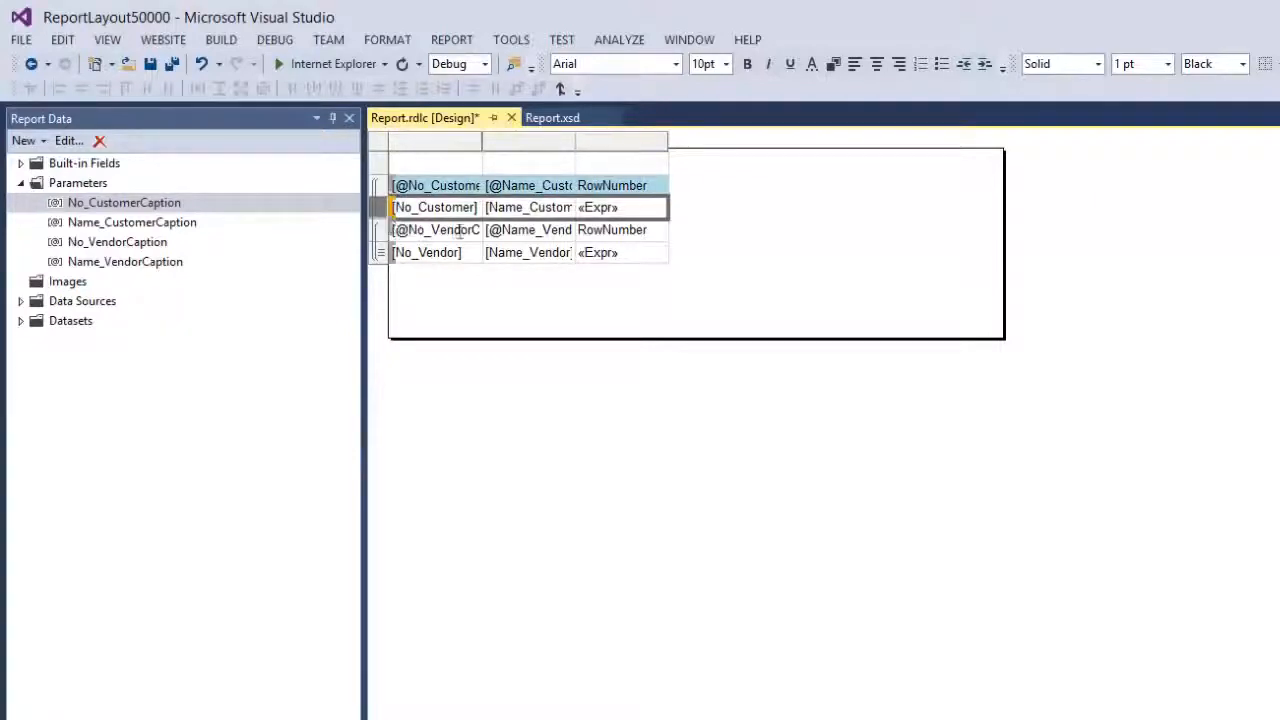
click(833, 65)
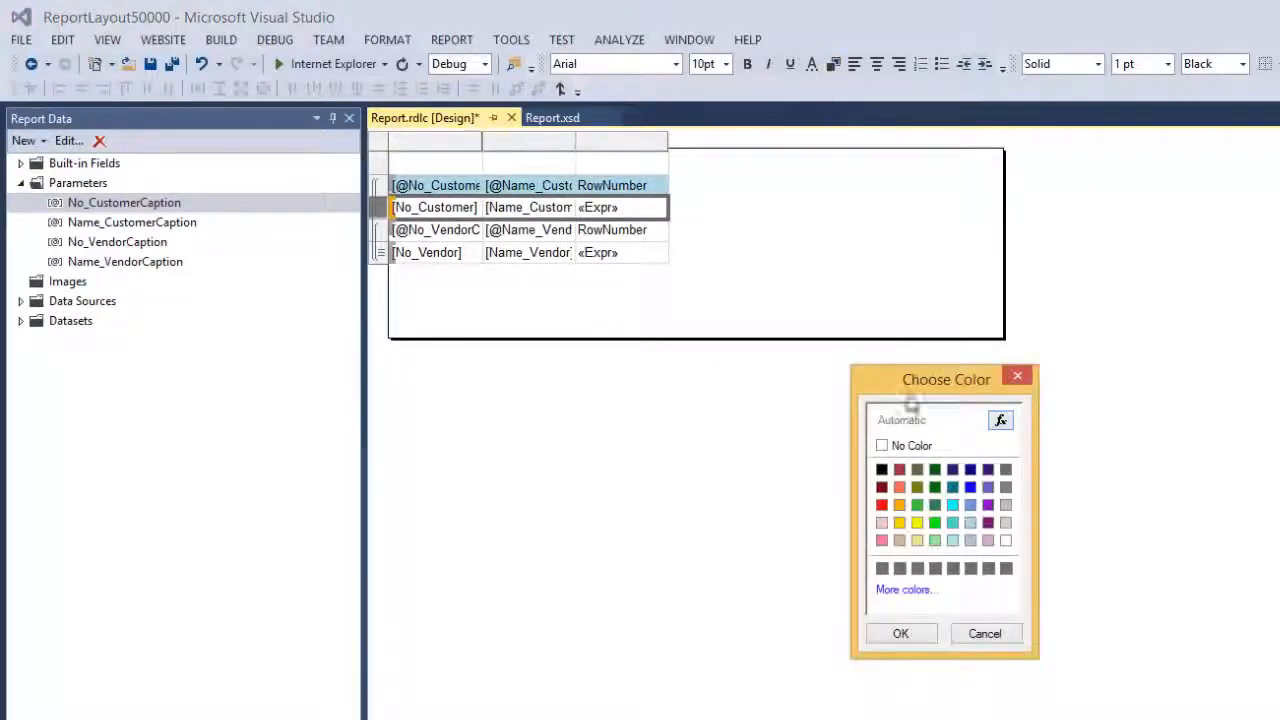
click(900, 505)
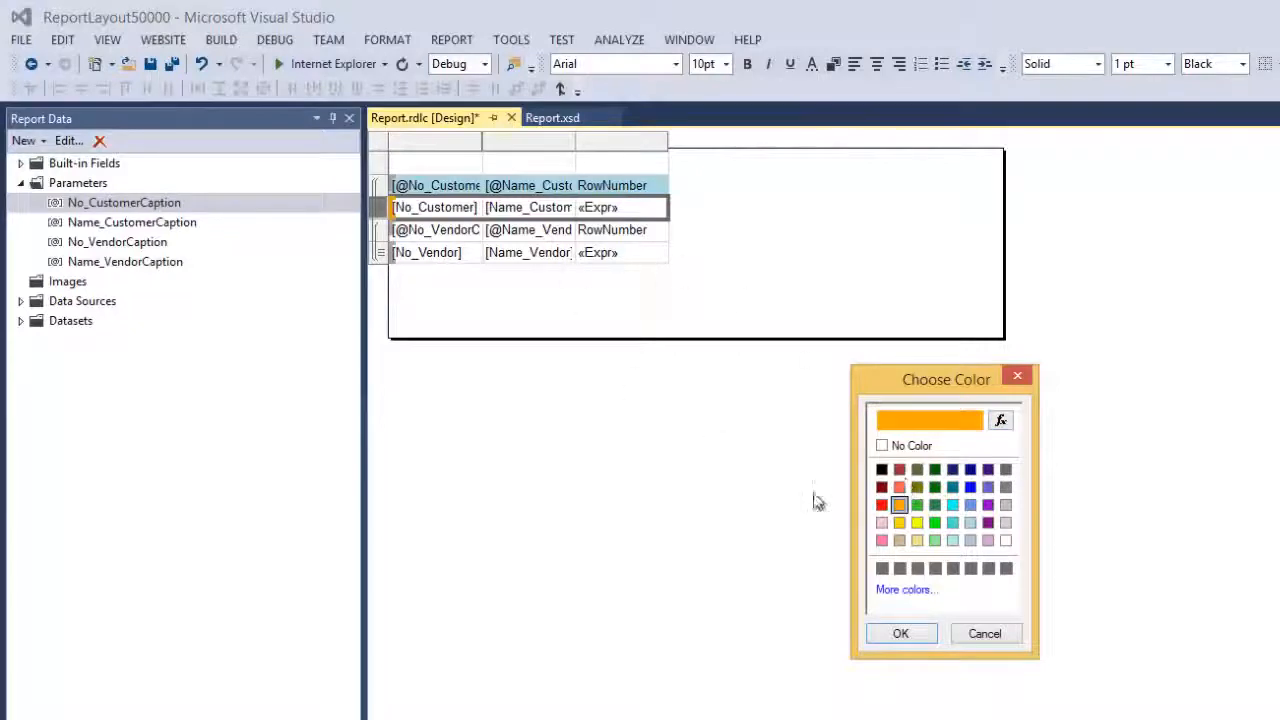
click(903, 640)
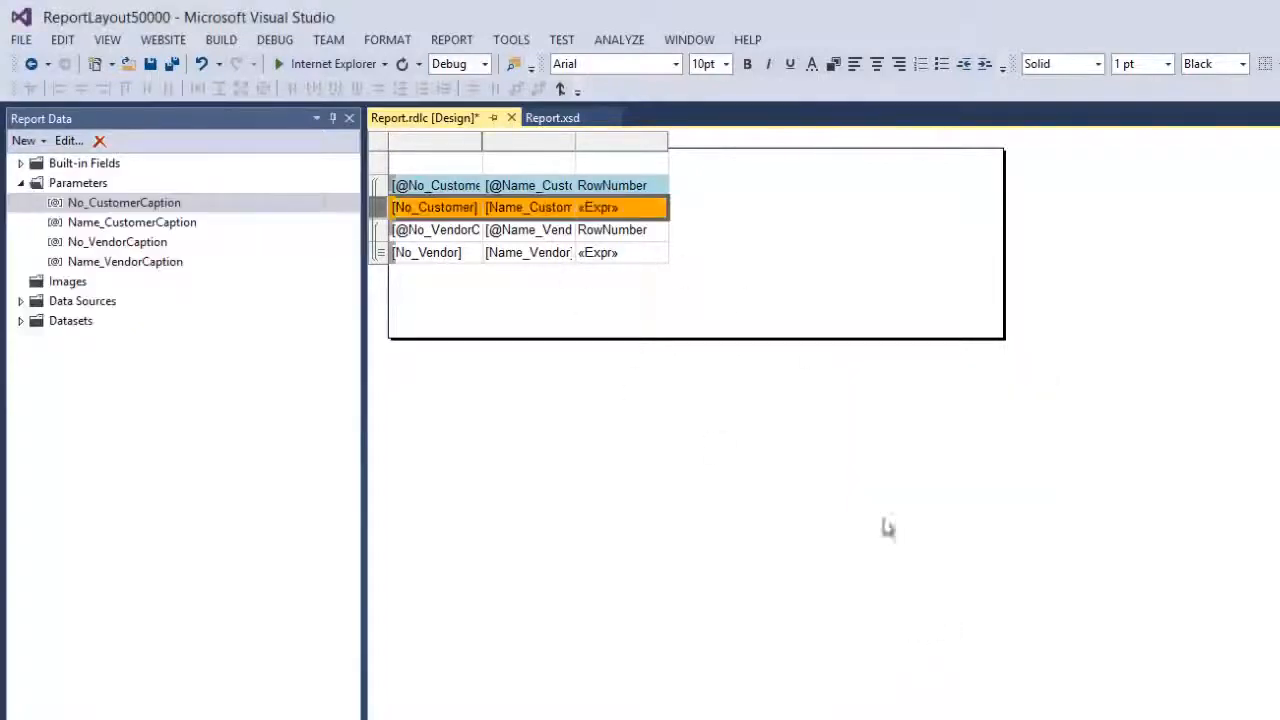
Shade the vendor header row light green and the vendor detail row tan
click(379, 236)
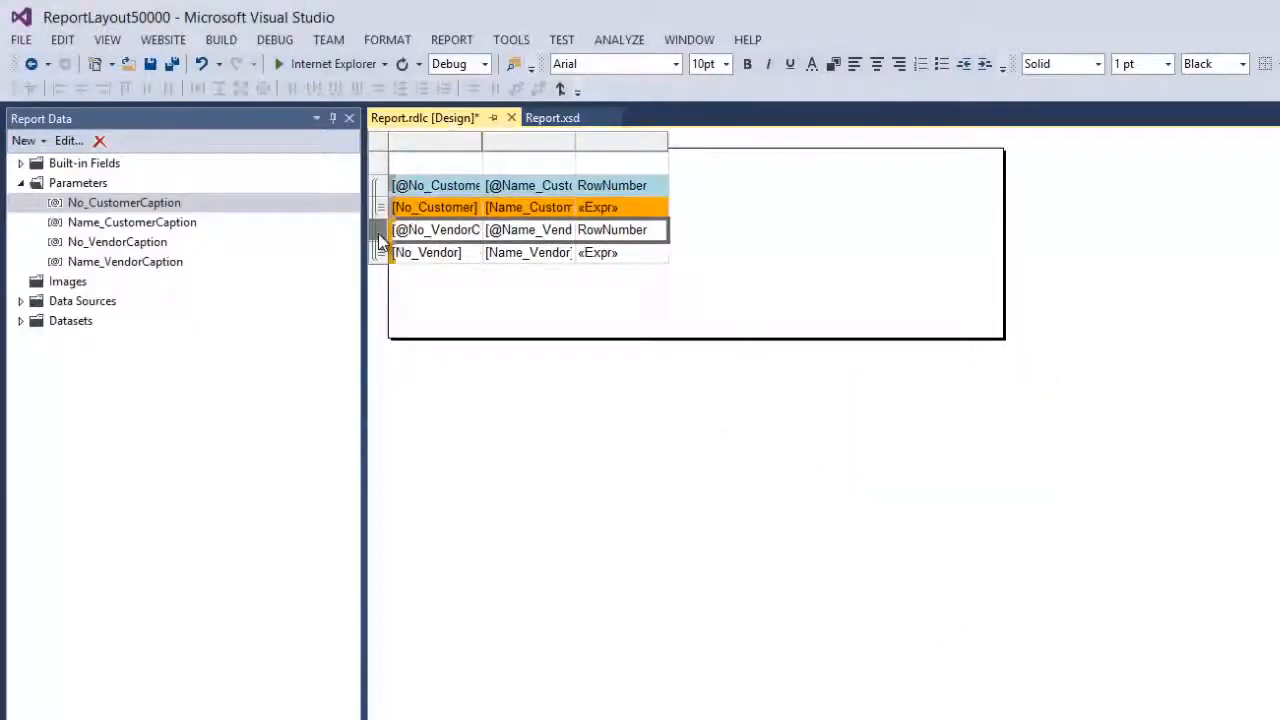
click(835, 64)
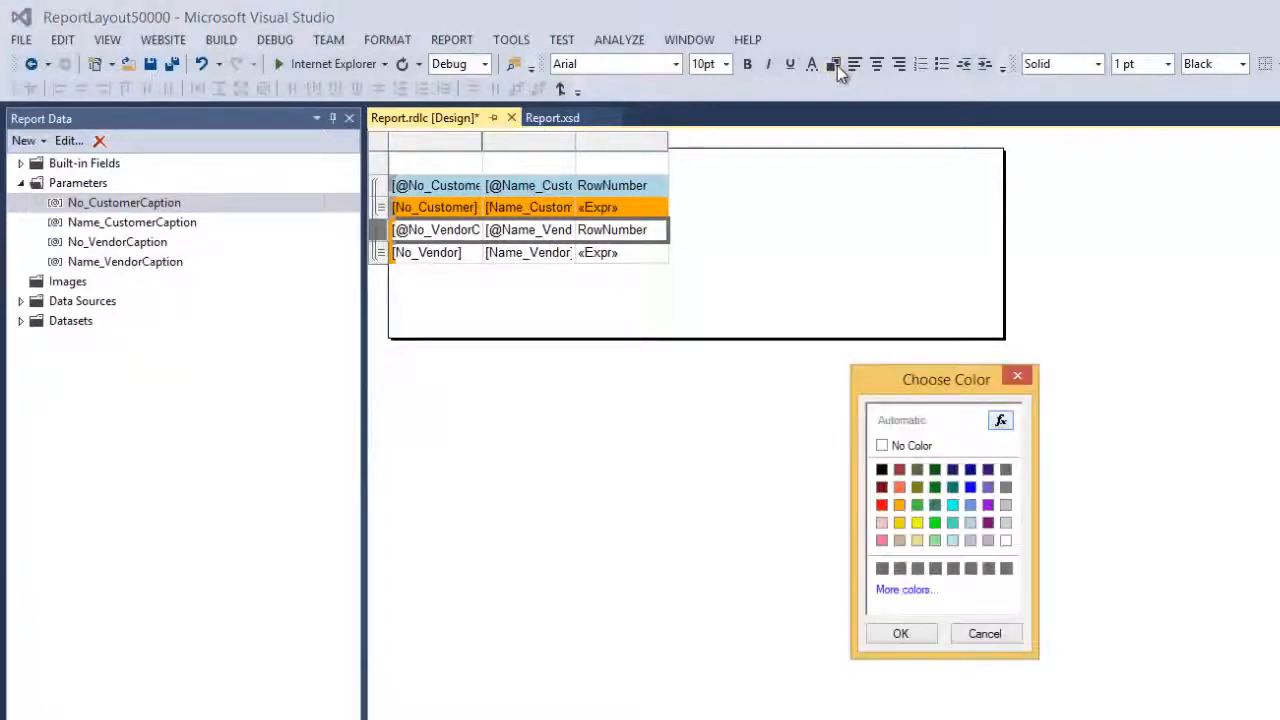
click(934, 540)
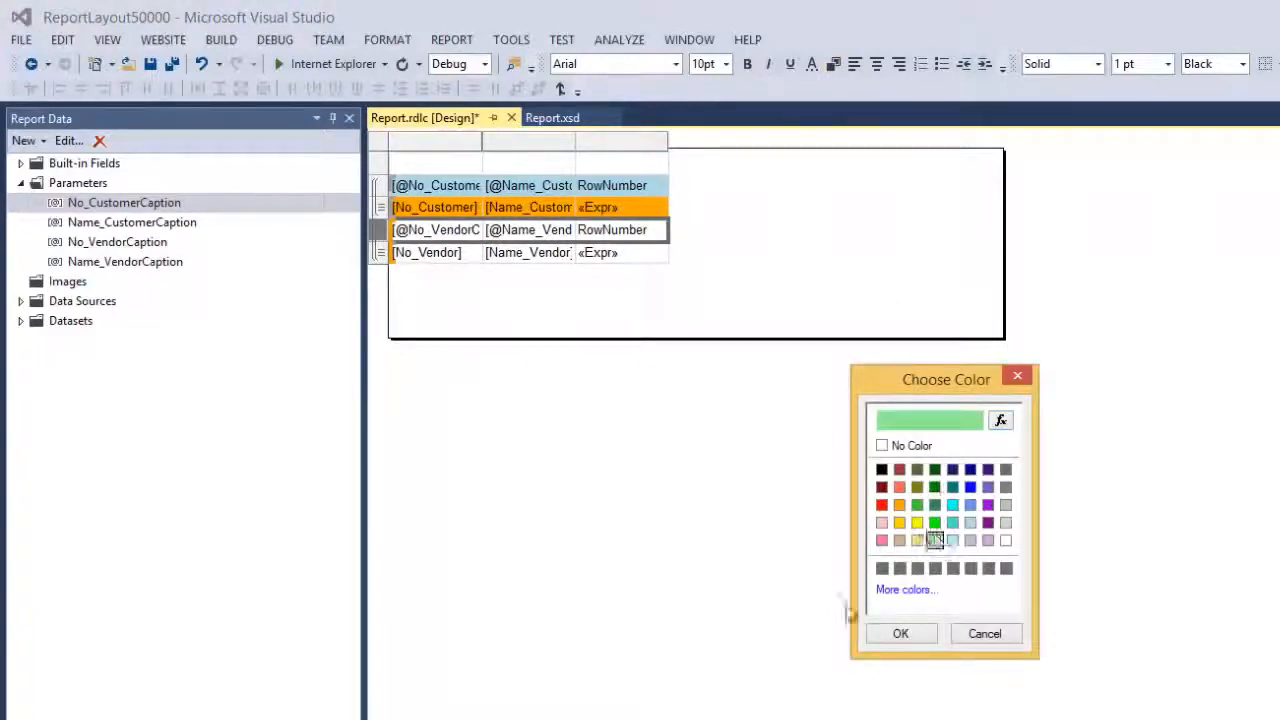
click(901, 636)
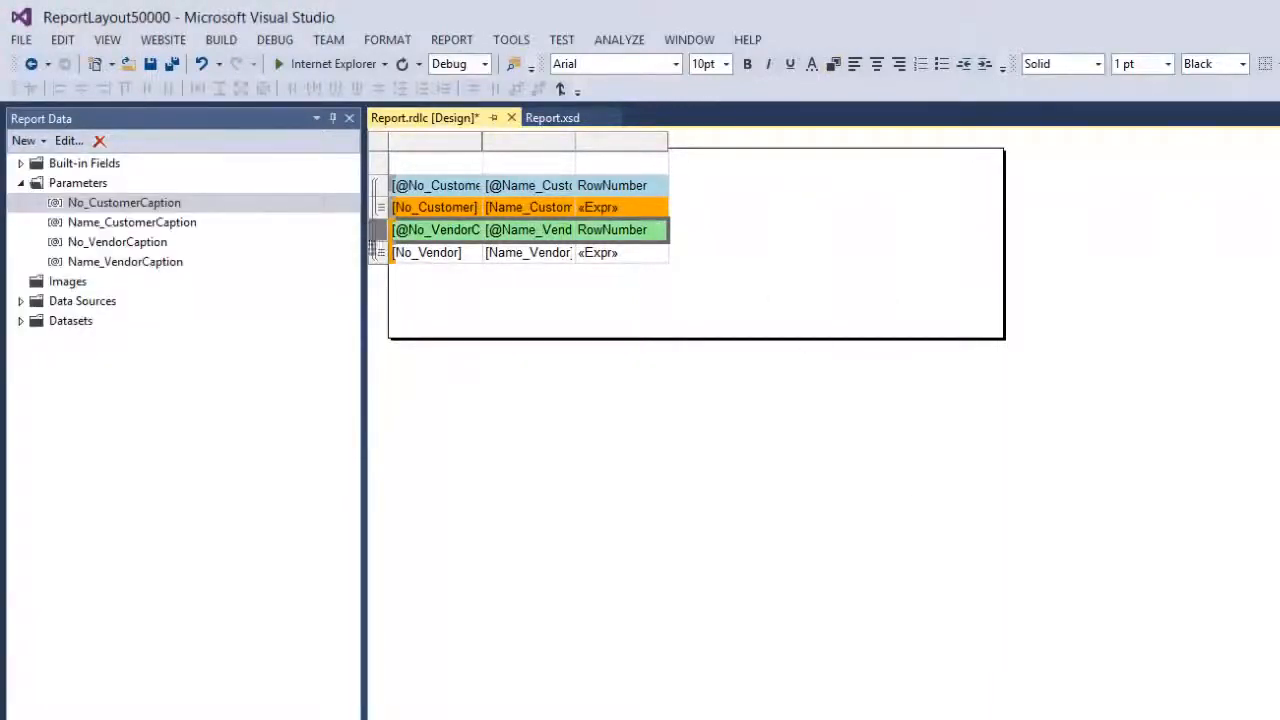
click(379, 255)
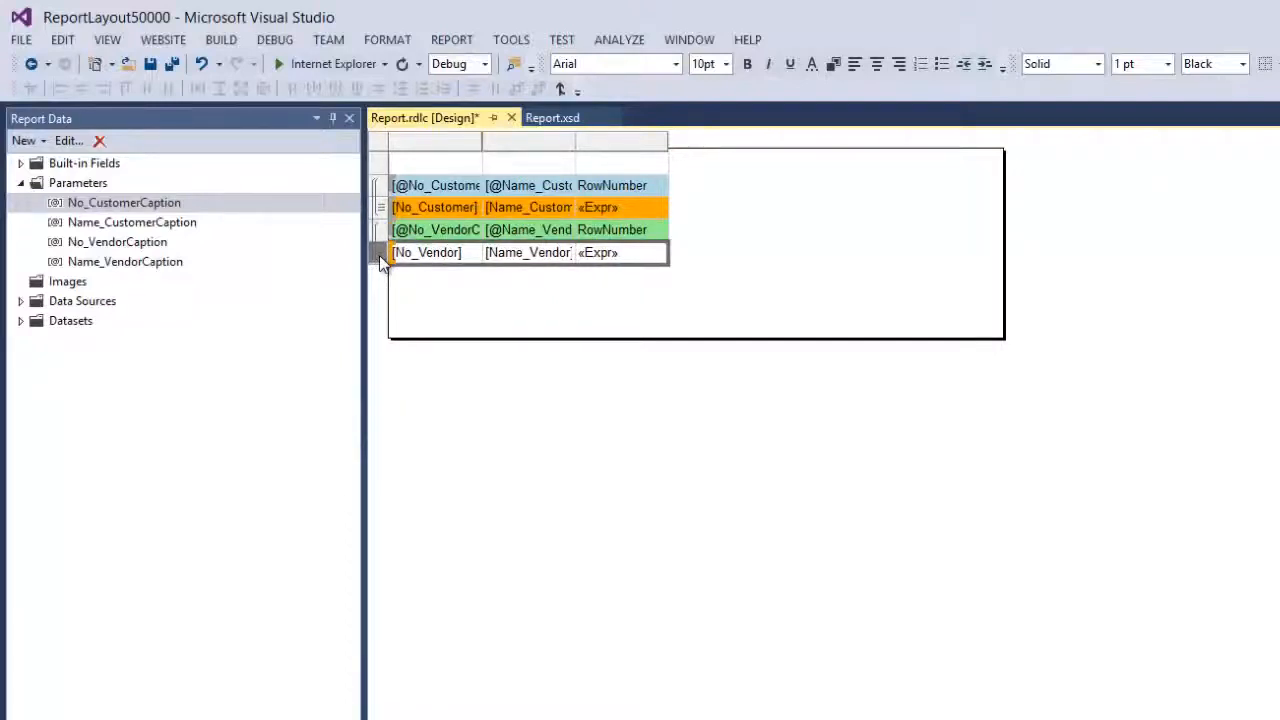
click(834, 64)
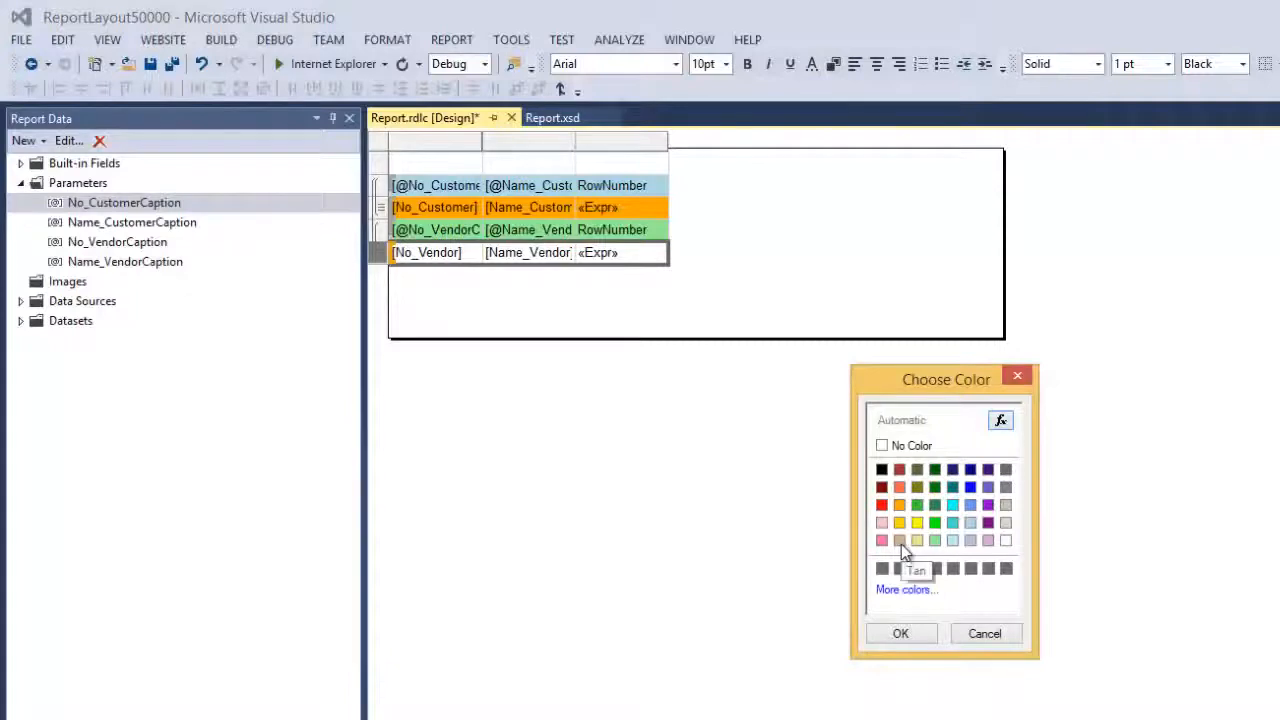
click(901, 544)
click(906, 635)
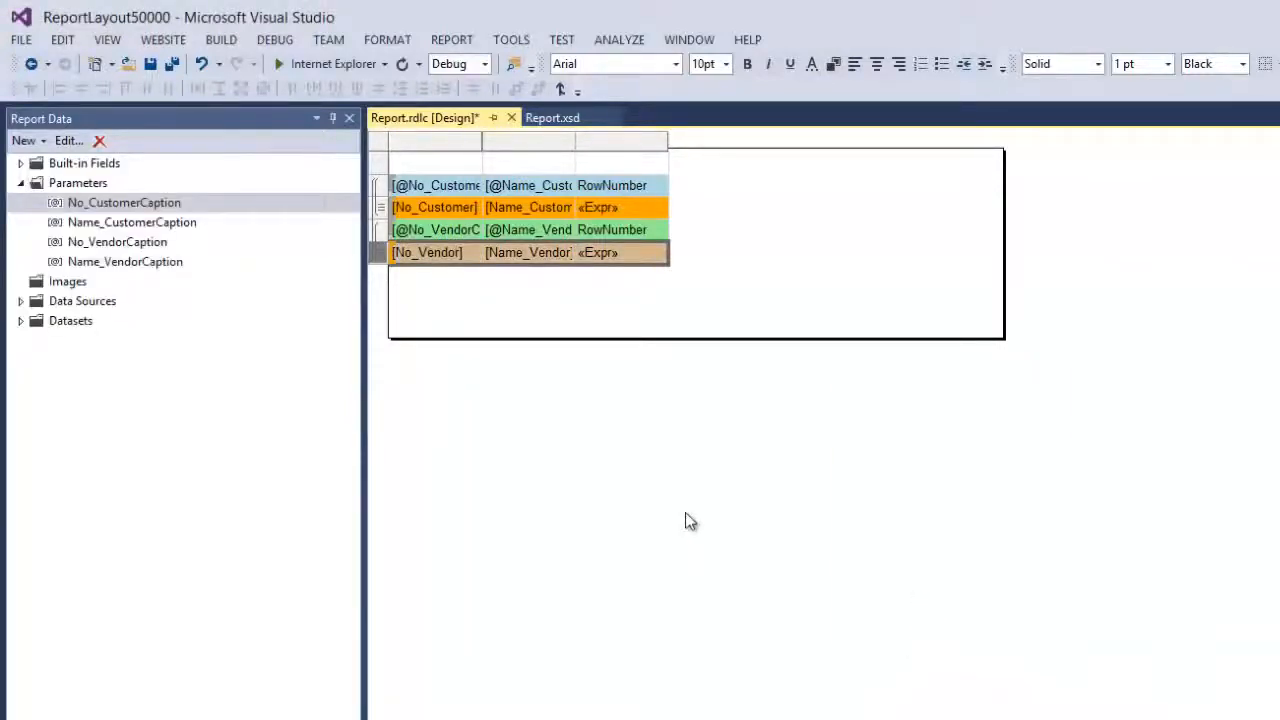
click(221, 40)
Build the report project and step through the print preview pages up to page 7
click(234, 63)
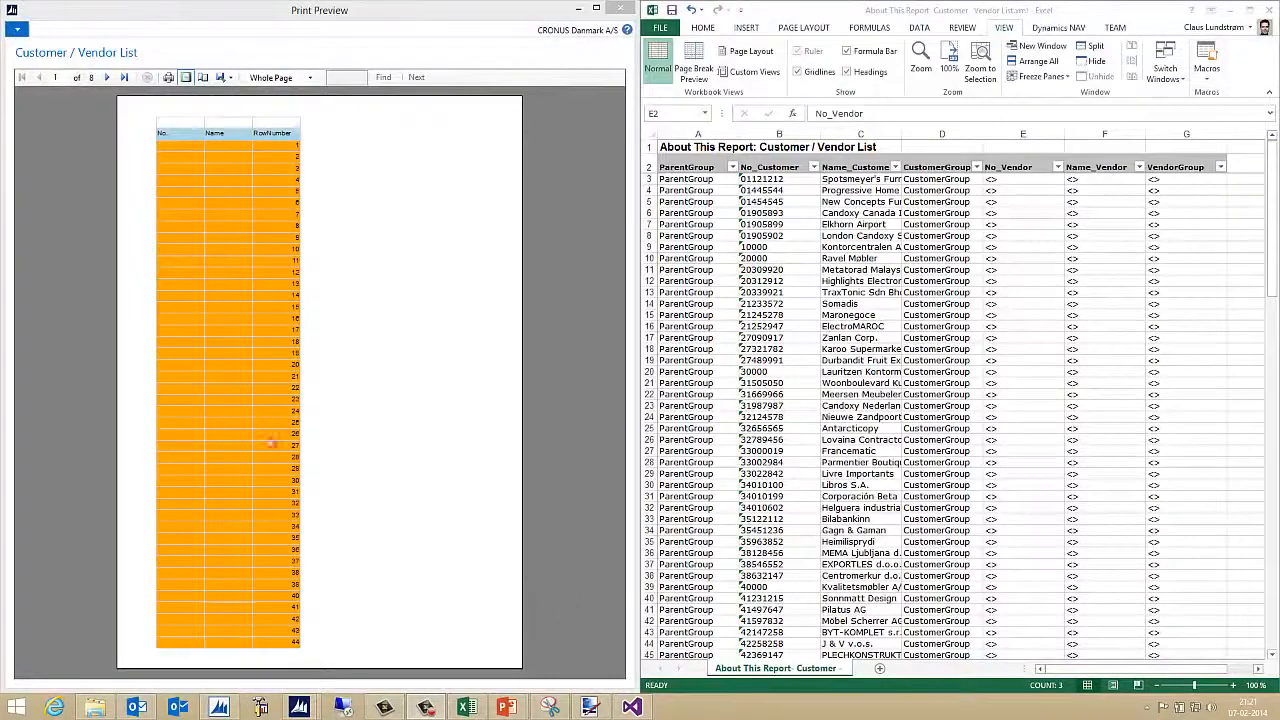
click(112, 78)
click(110, 78)
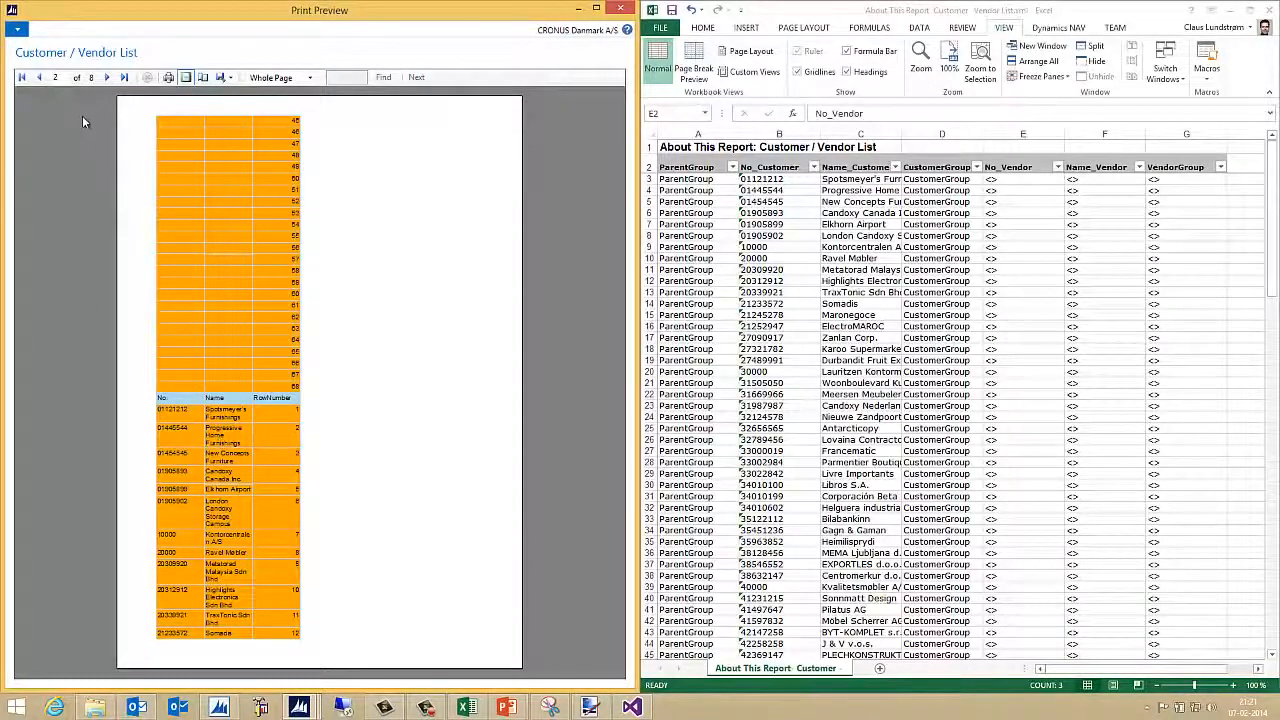
click(107, 77)
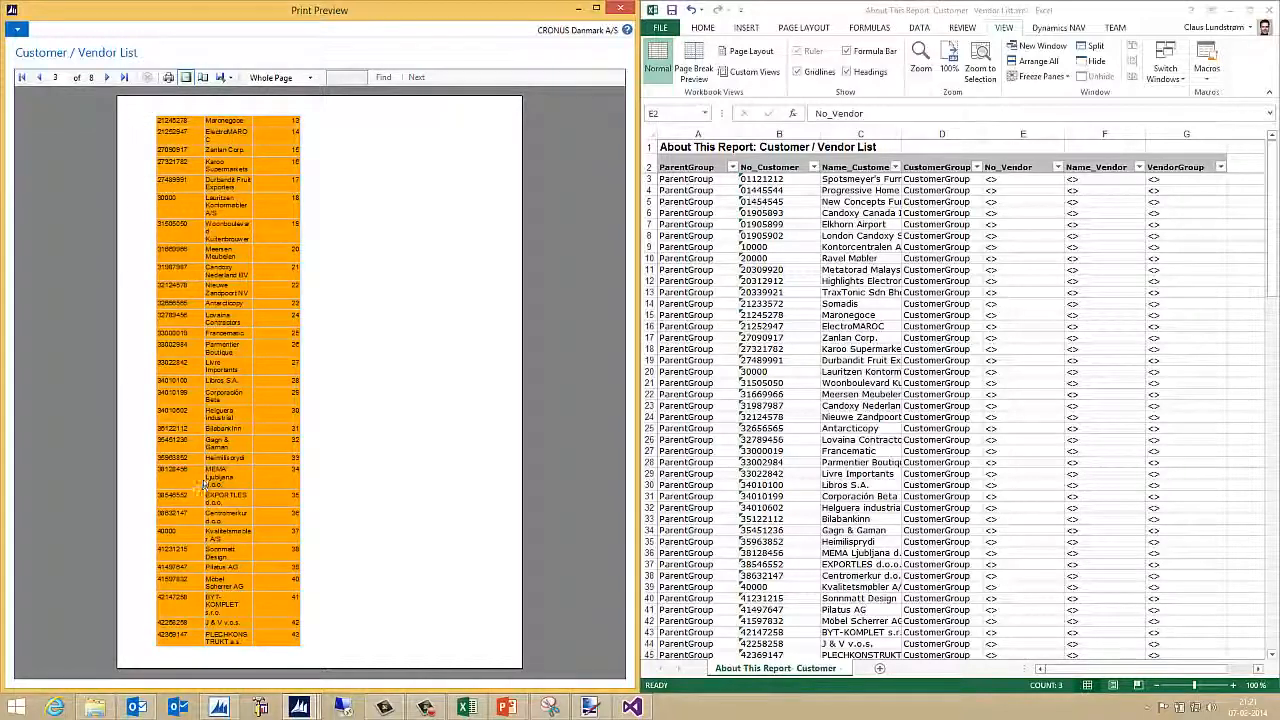
click(107, 79)
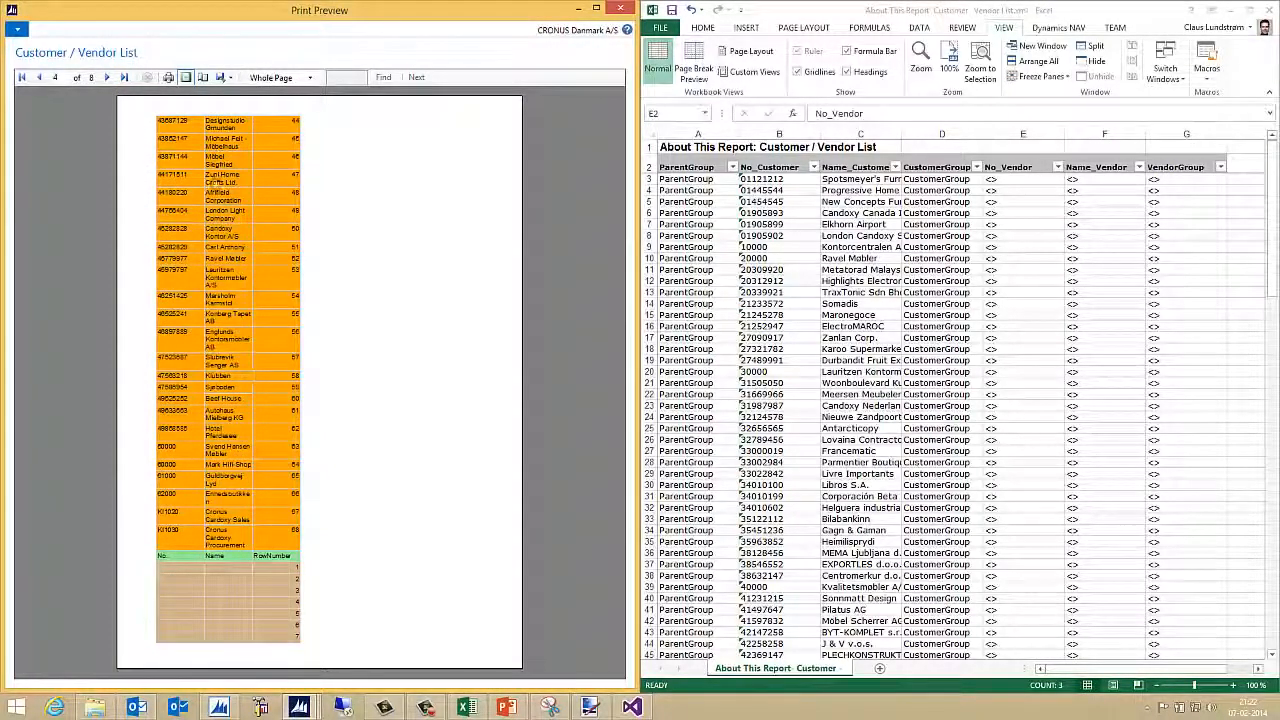
click(107, 77)
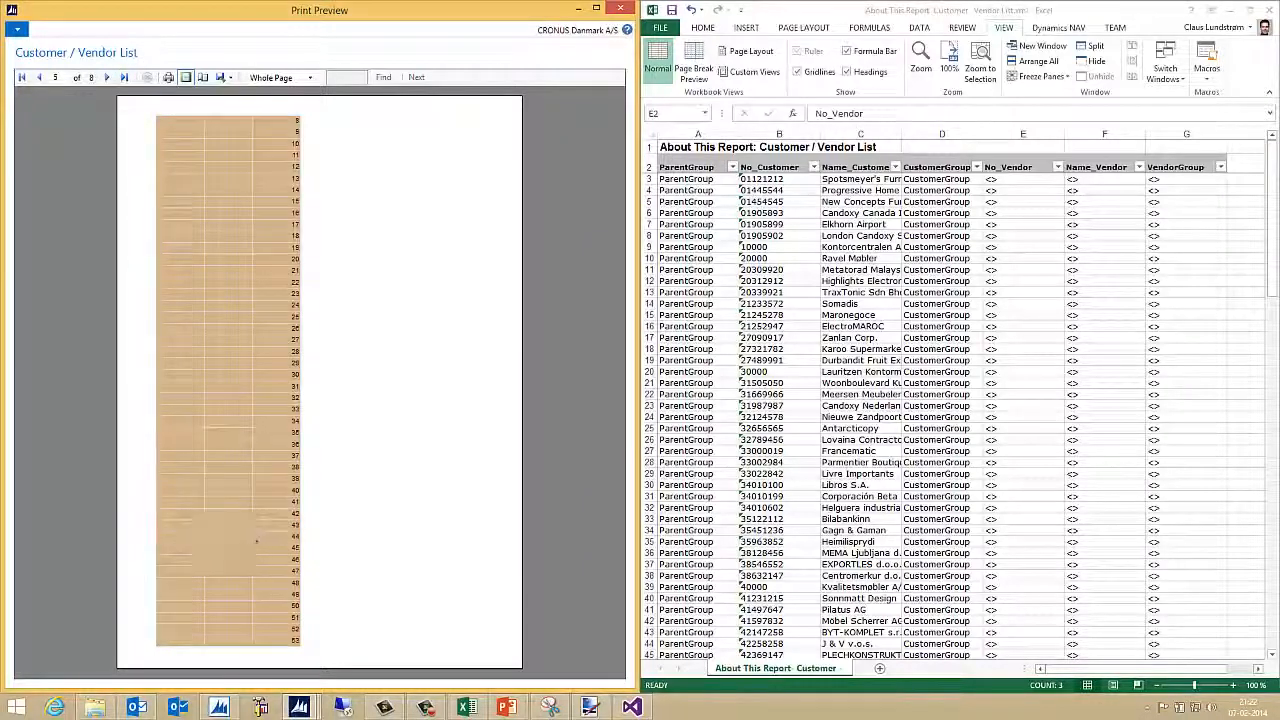
click(107, 77)
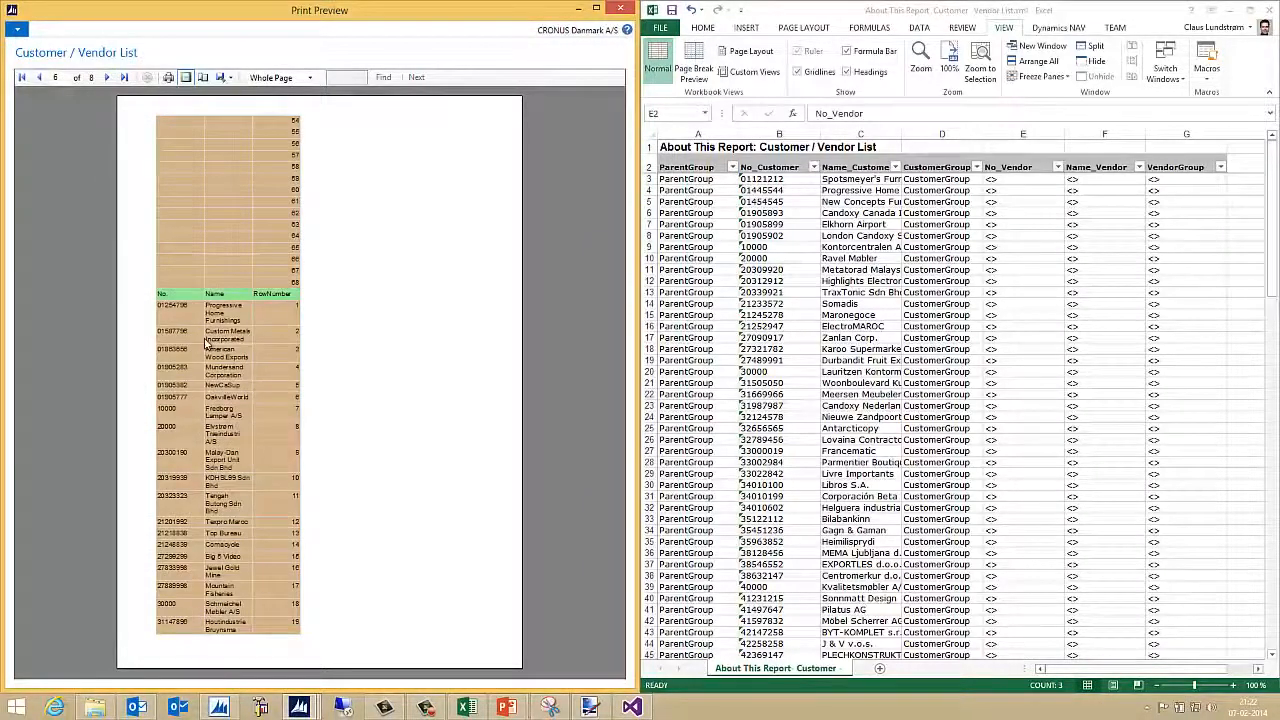
click(106, 77)
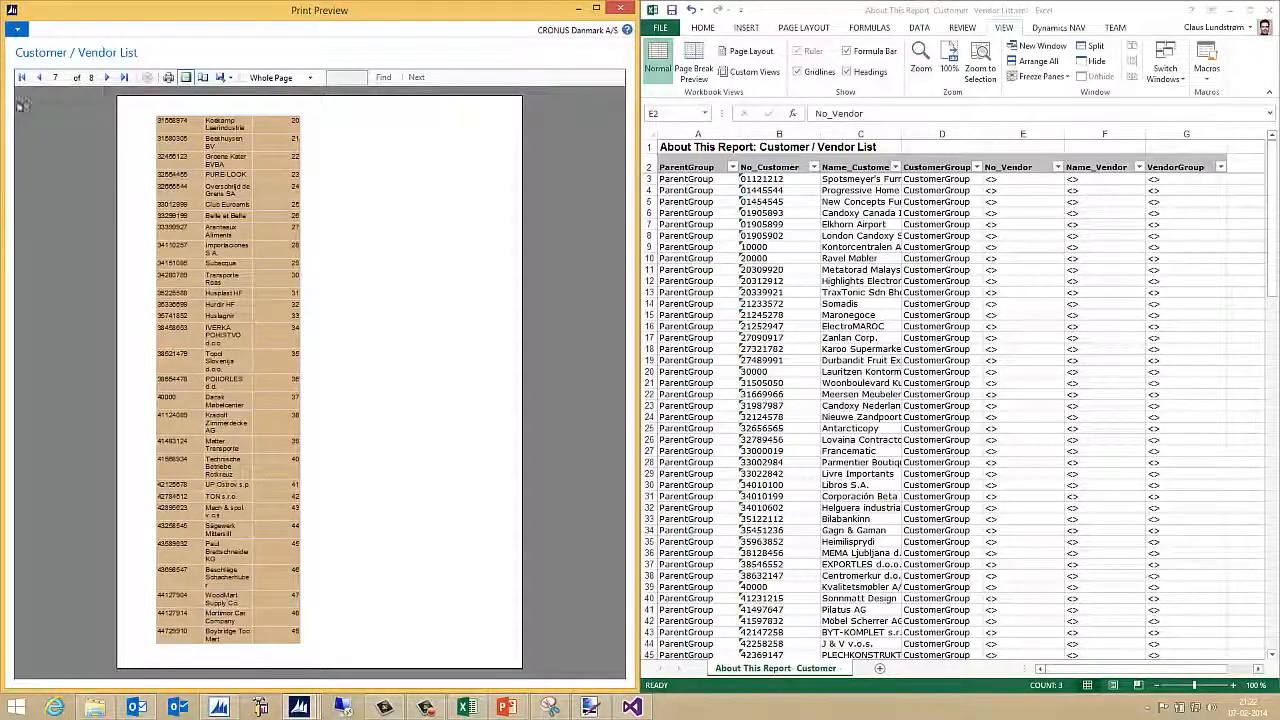
Page back through the preview to page 1
click(38, 79)
click(38, 79)
click(38, 79)
click(38, 79)
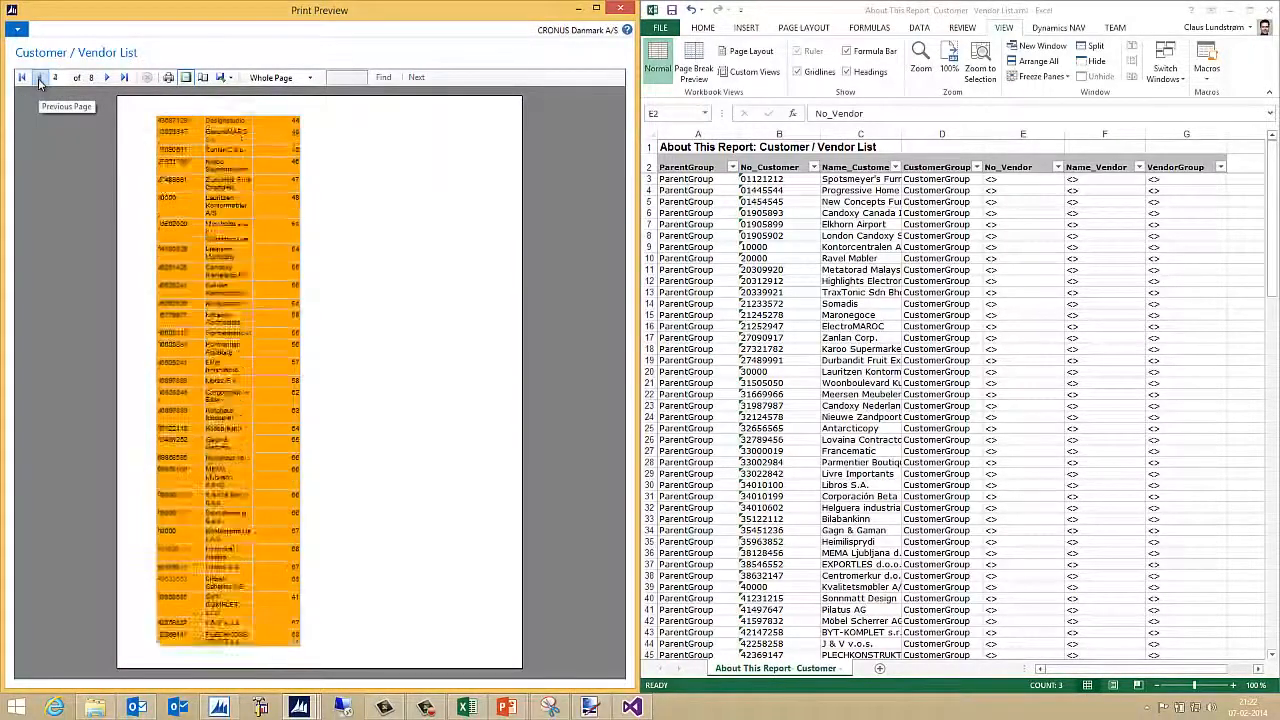
click(38, 79)
click(38, 79)
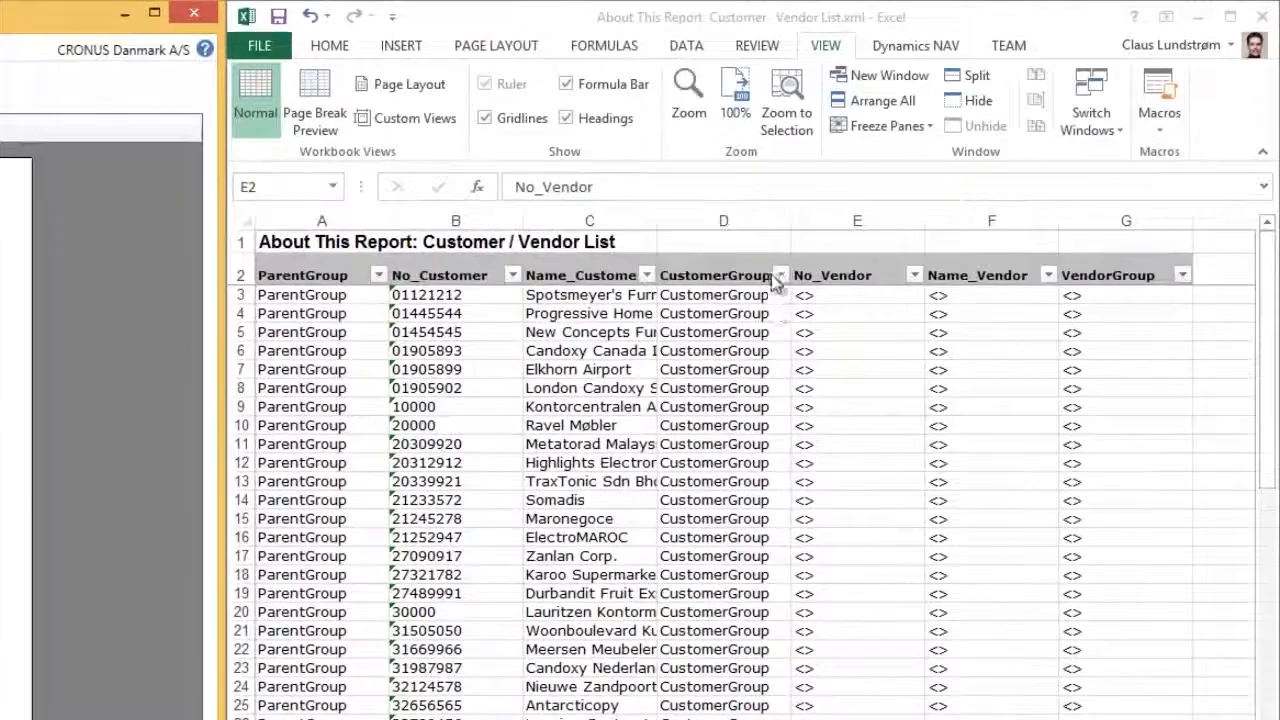
Filter the Excel XML sheet's CustomerGroup column to vendor-only rows, then restore all rows
click(742, 275)
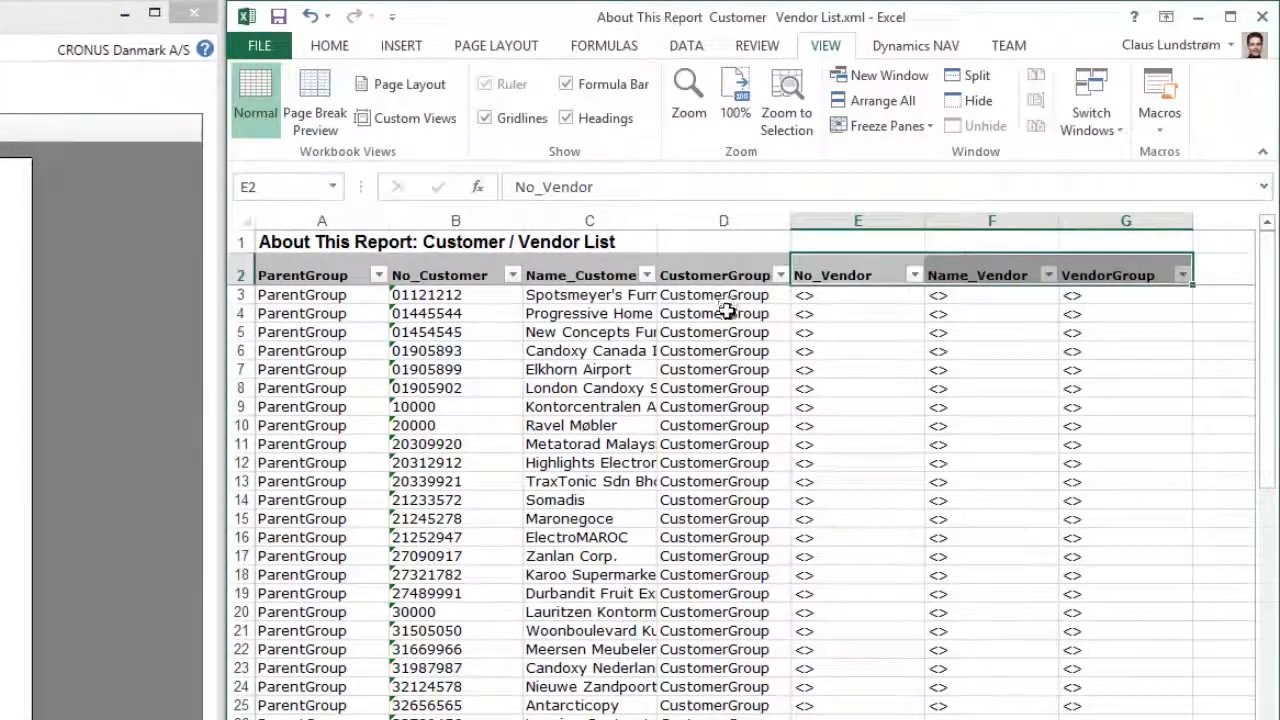
click(780, 277)
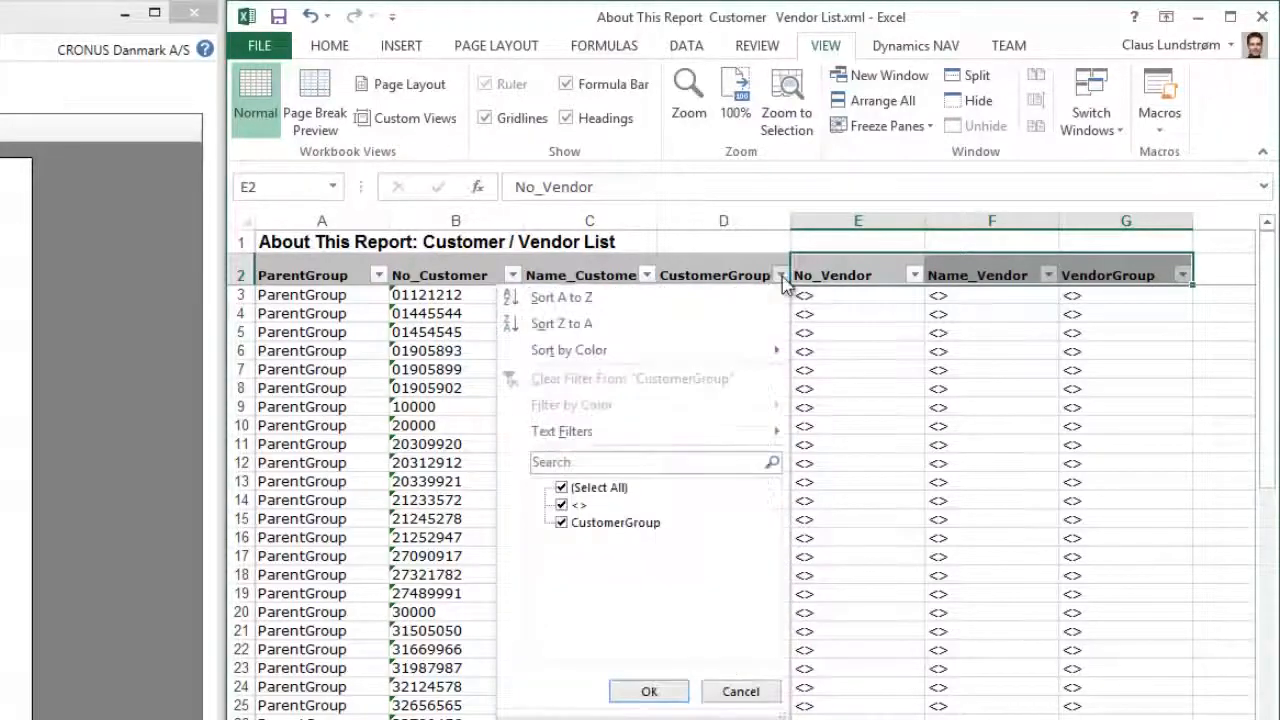
click(562, 523)
click(656, 691)
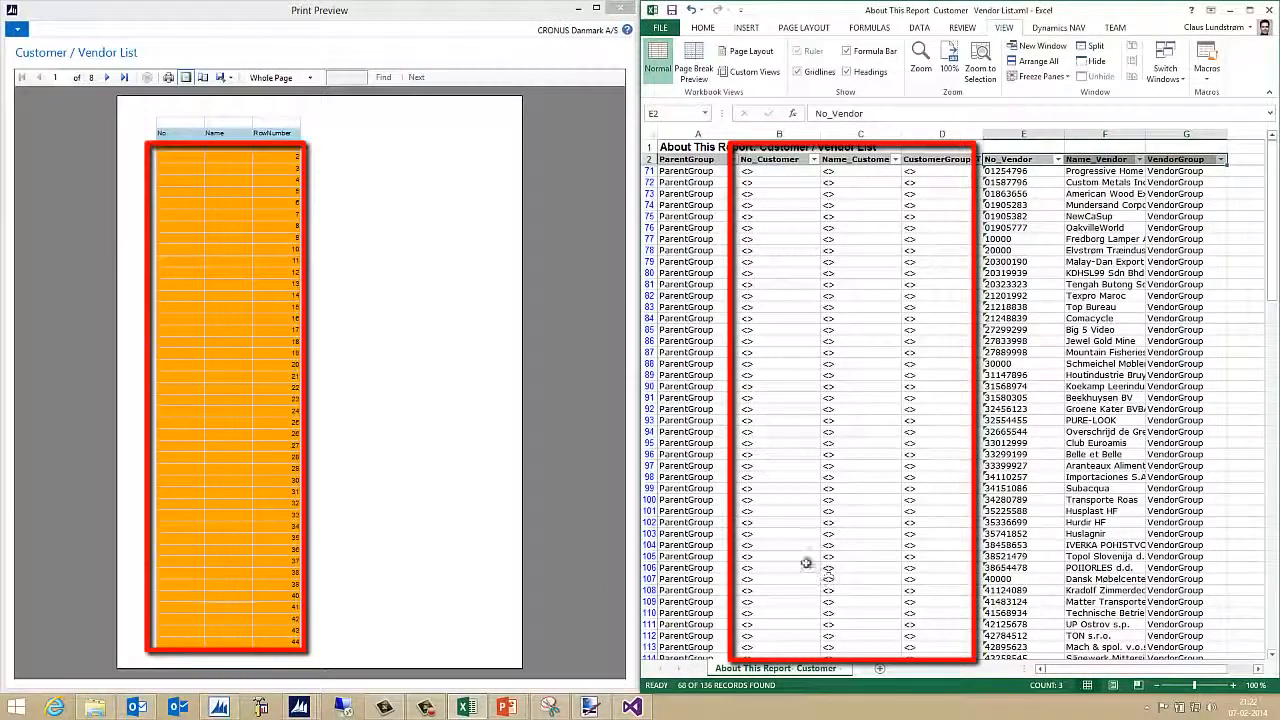
click(976, 160)
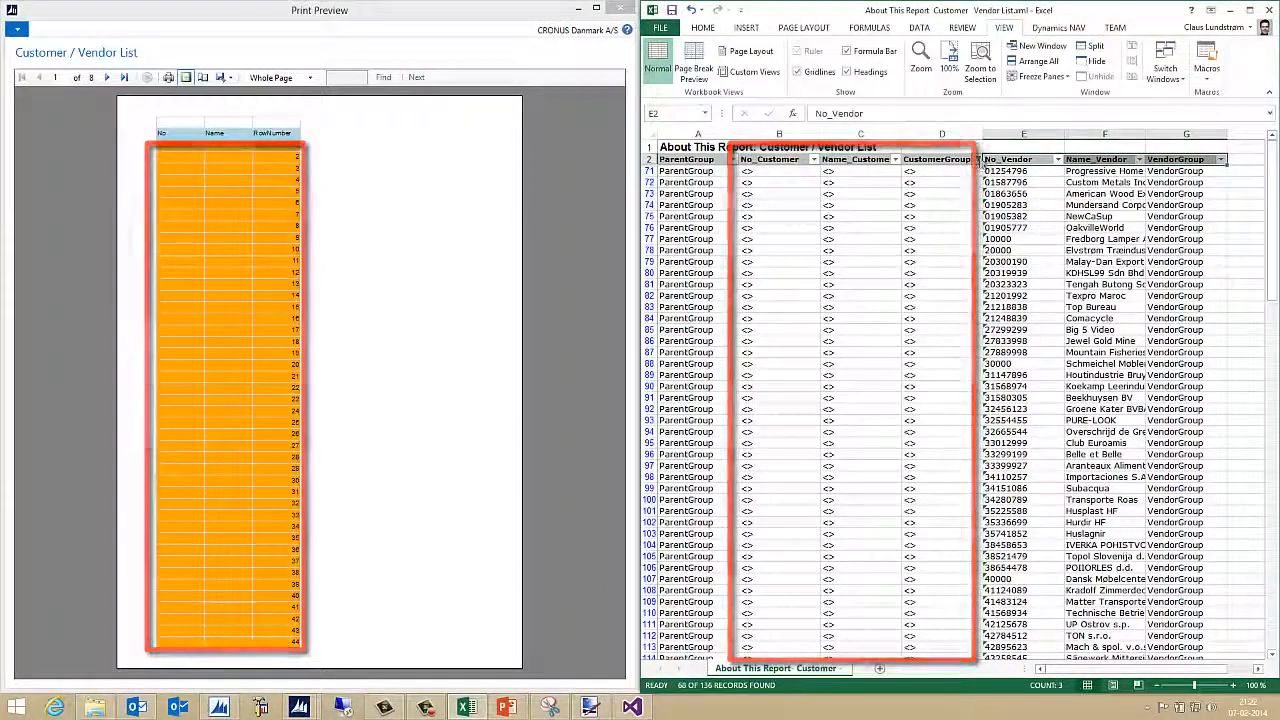
click(850, 310)
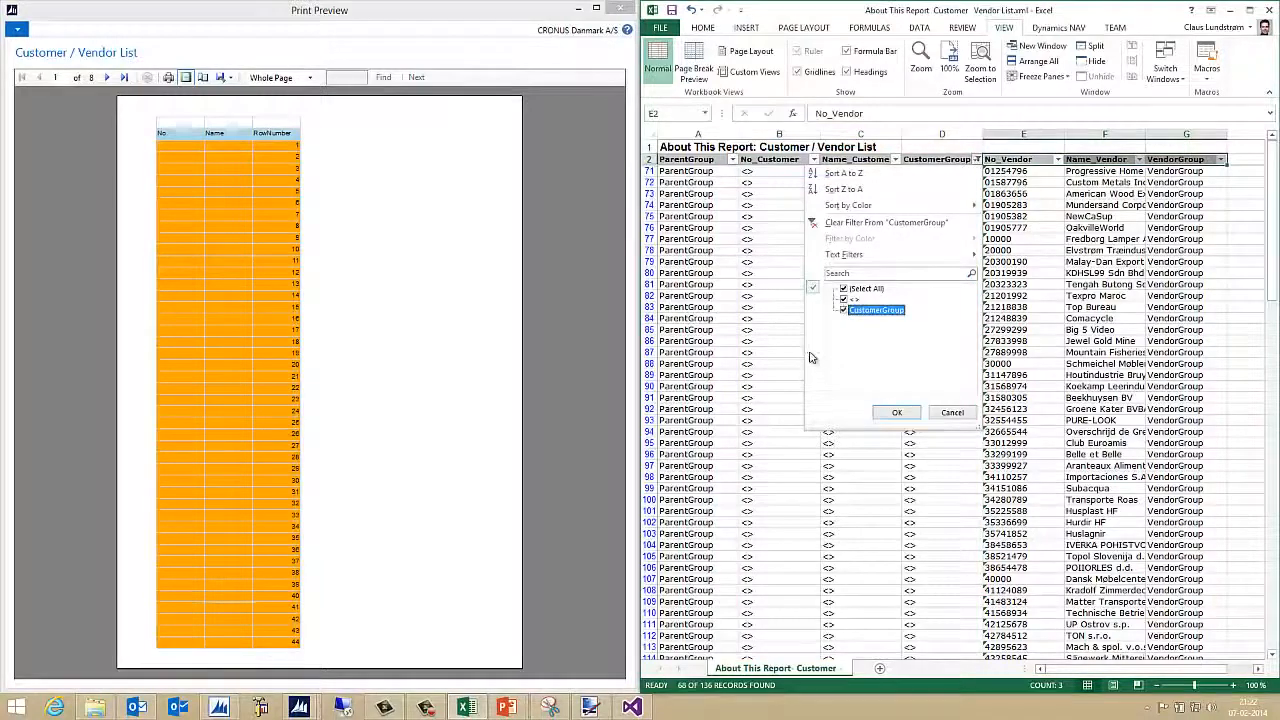
click(903, 412)
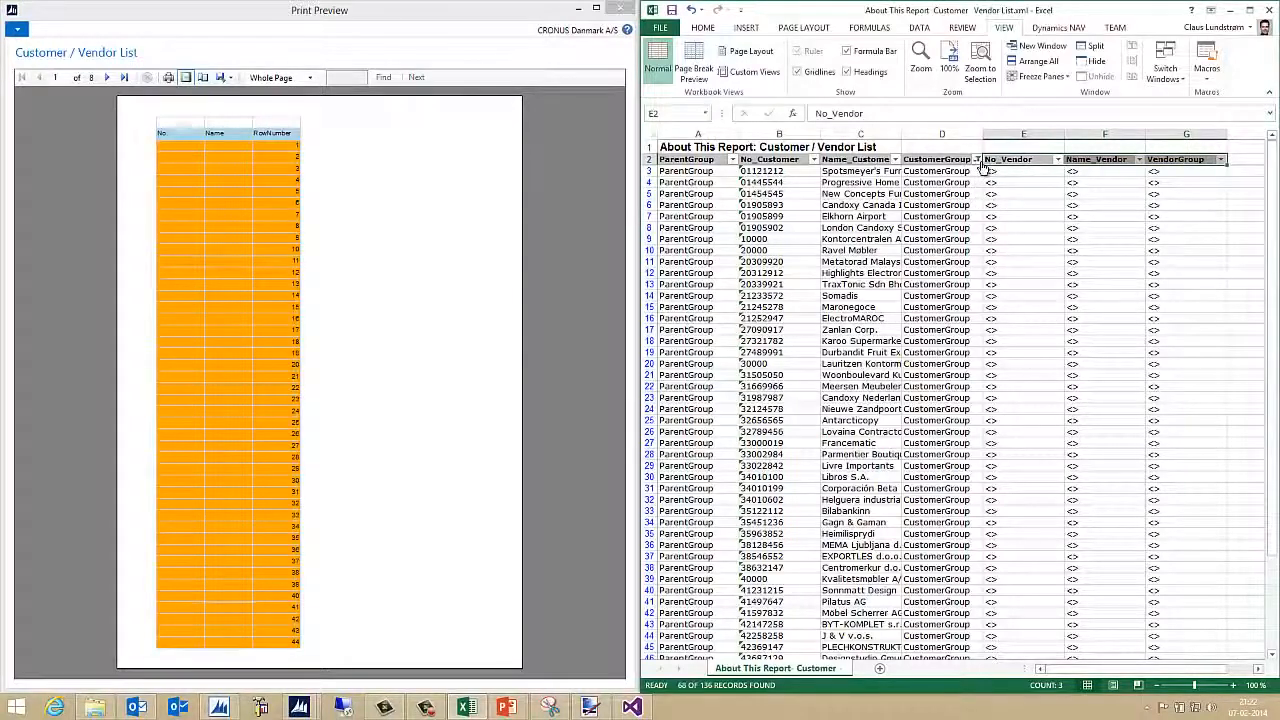
click(977, 160)
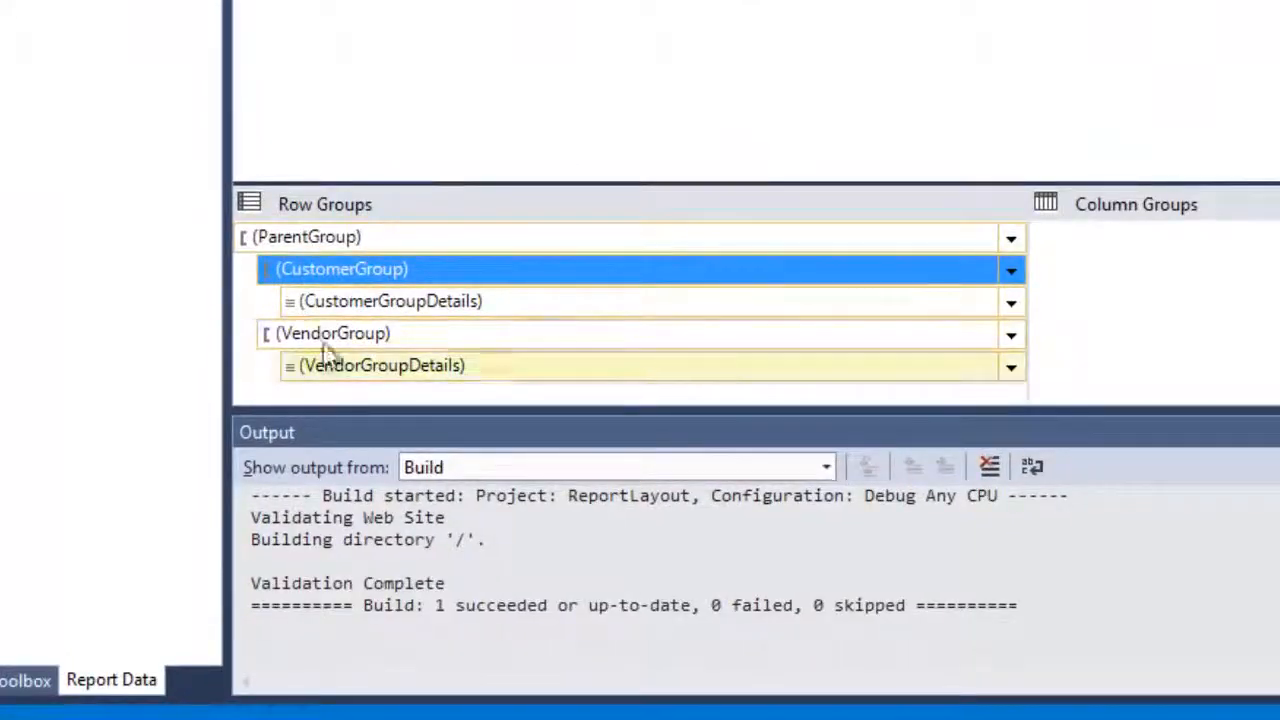
Add a new filter condition in CustomerGroup's Group Properties and open its expression editor
right_click(366, 274)
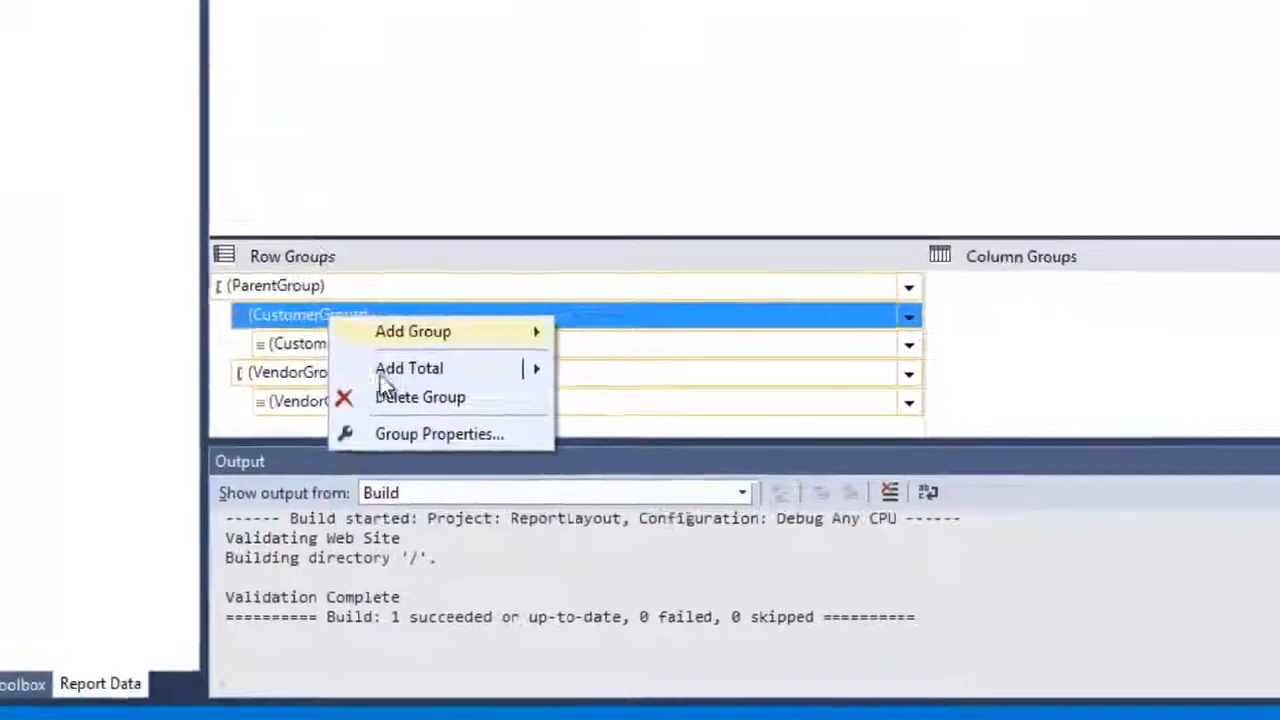
click(488, 401)
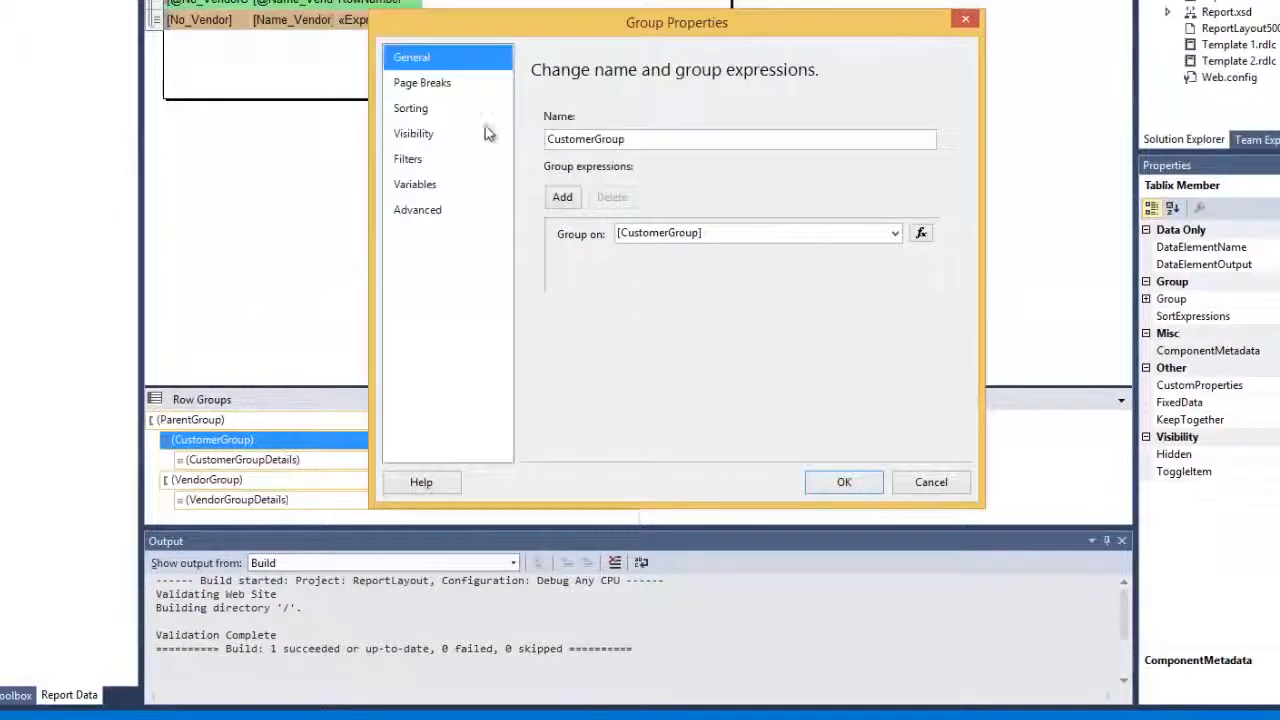
click(441, 158)
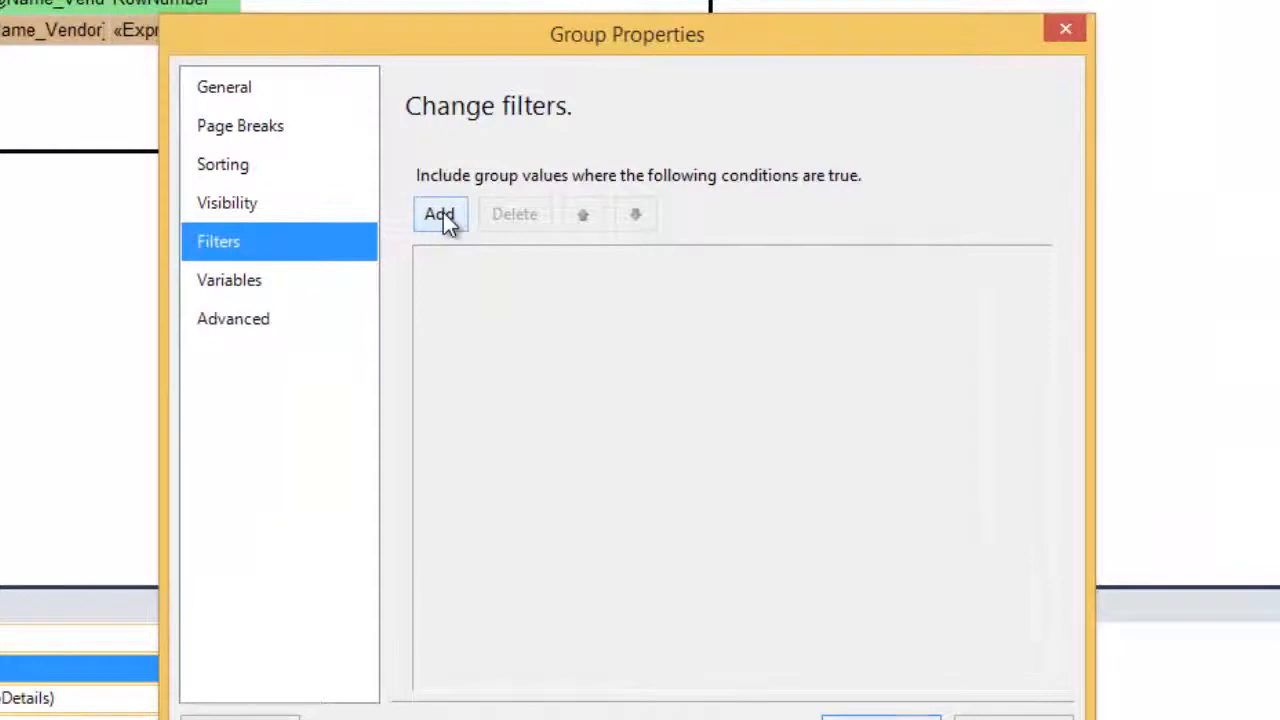
click(443, 212)
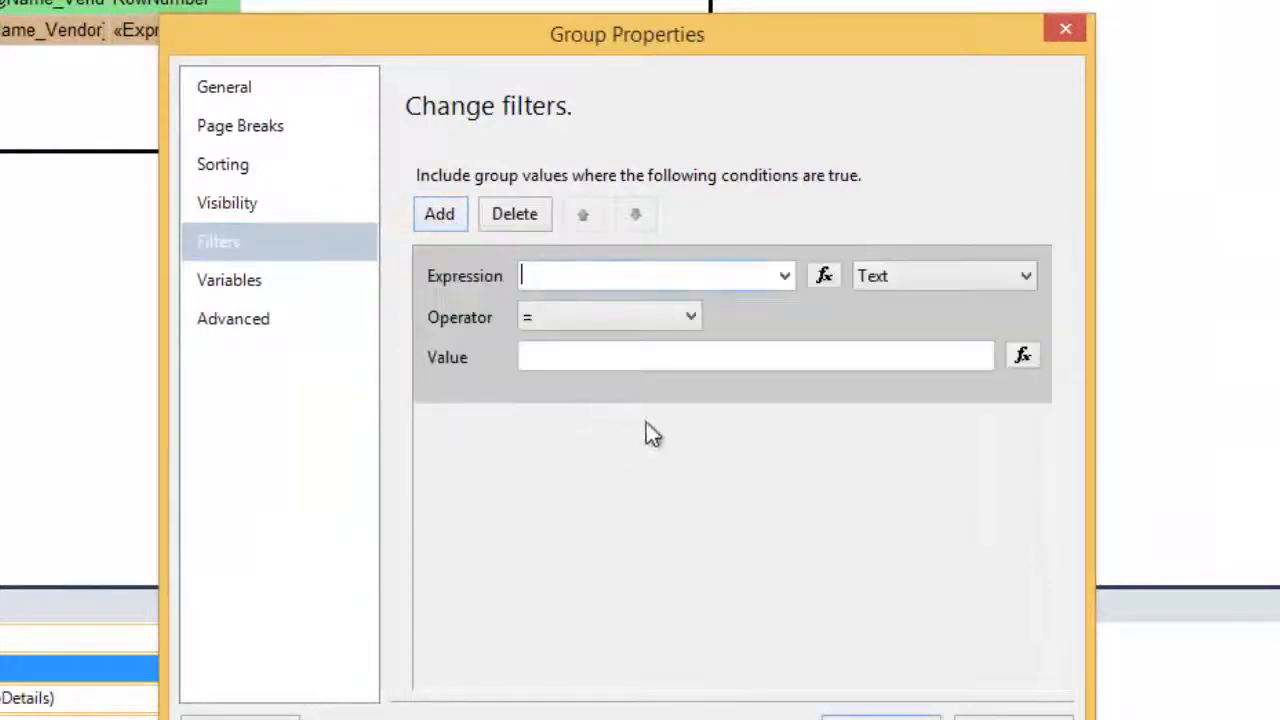
click(822, 276)
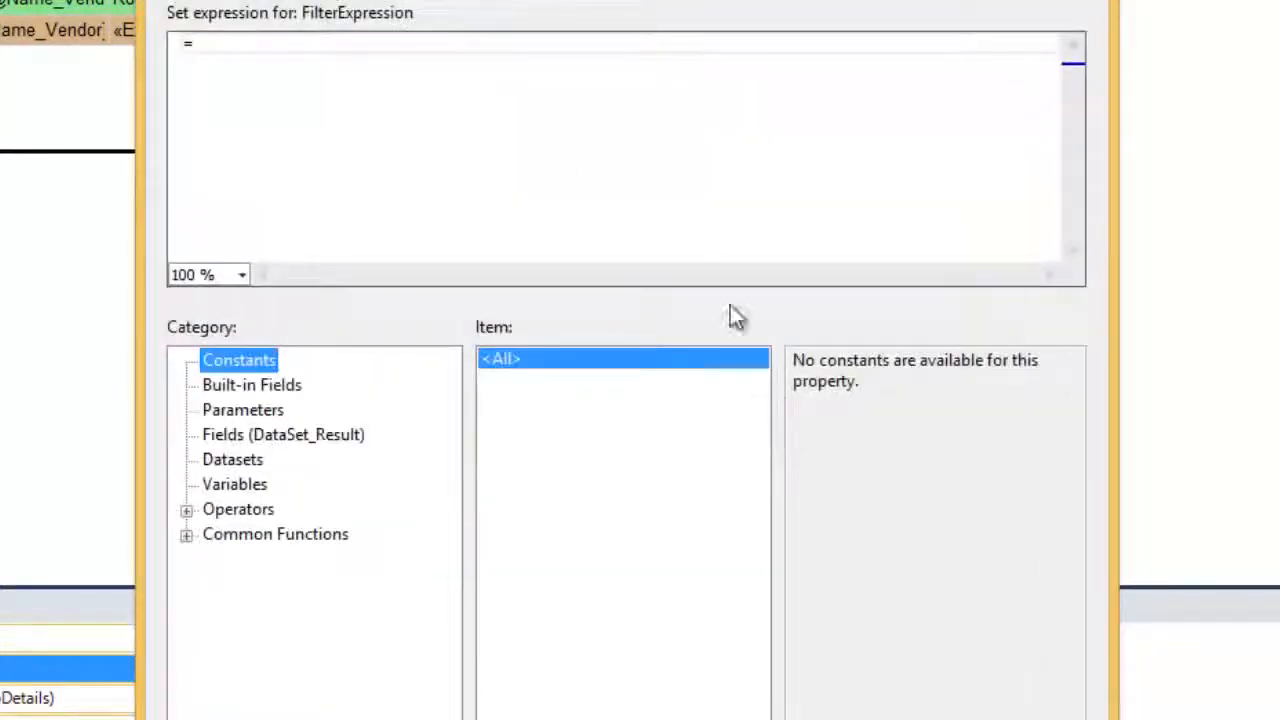
Enter the filter expression =Cstr(Len(Fields!No_Customer.Value))
click(236, 42)
text(C)
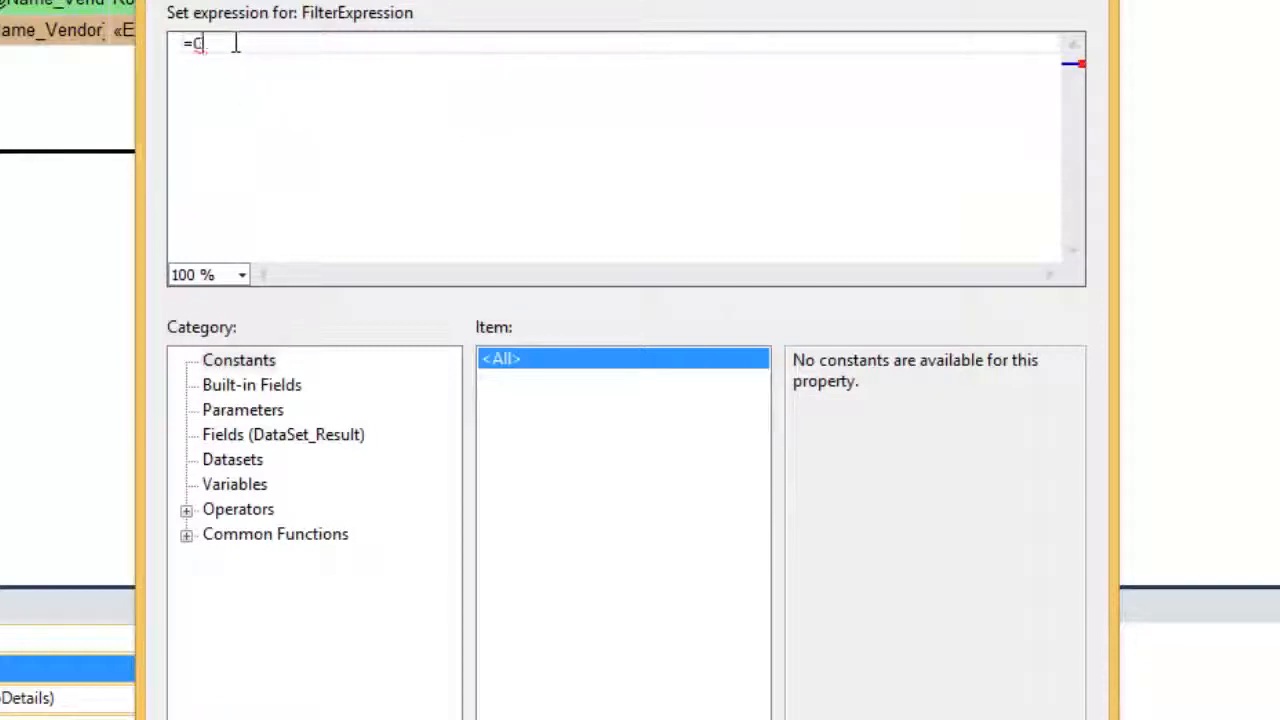
text(str()
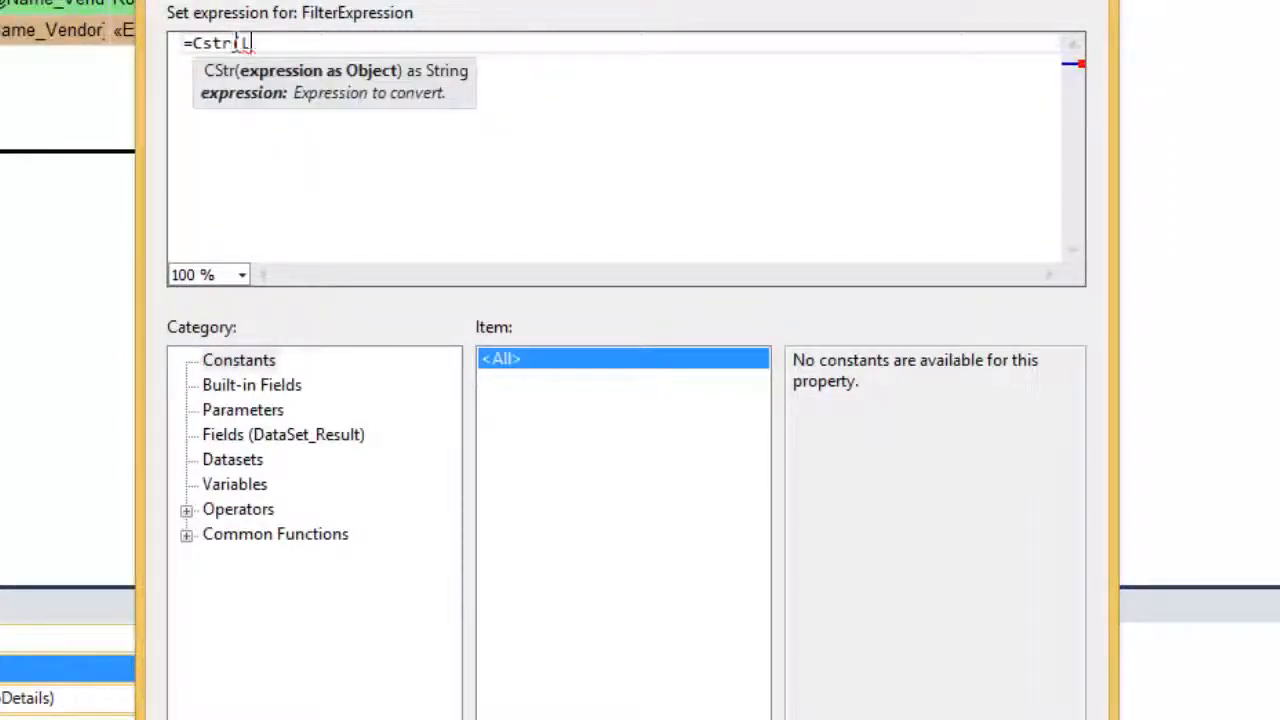
text(Len()
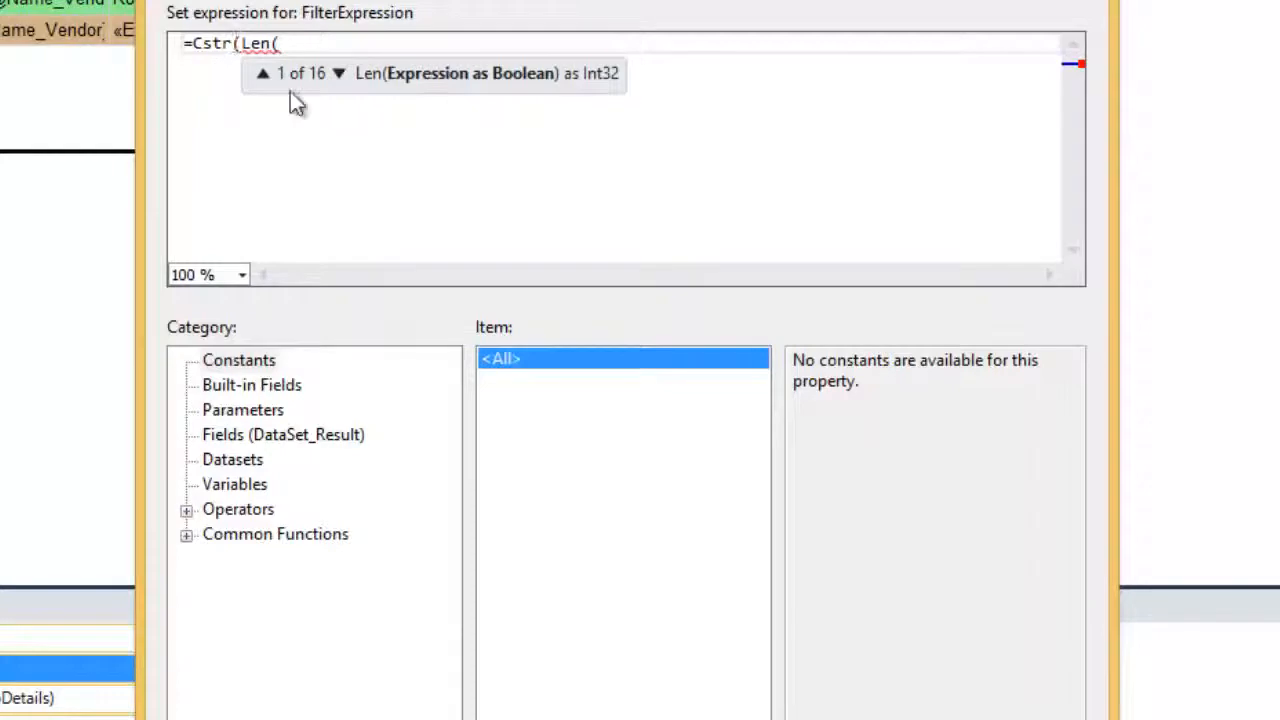
click(279, 434)
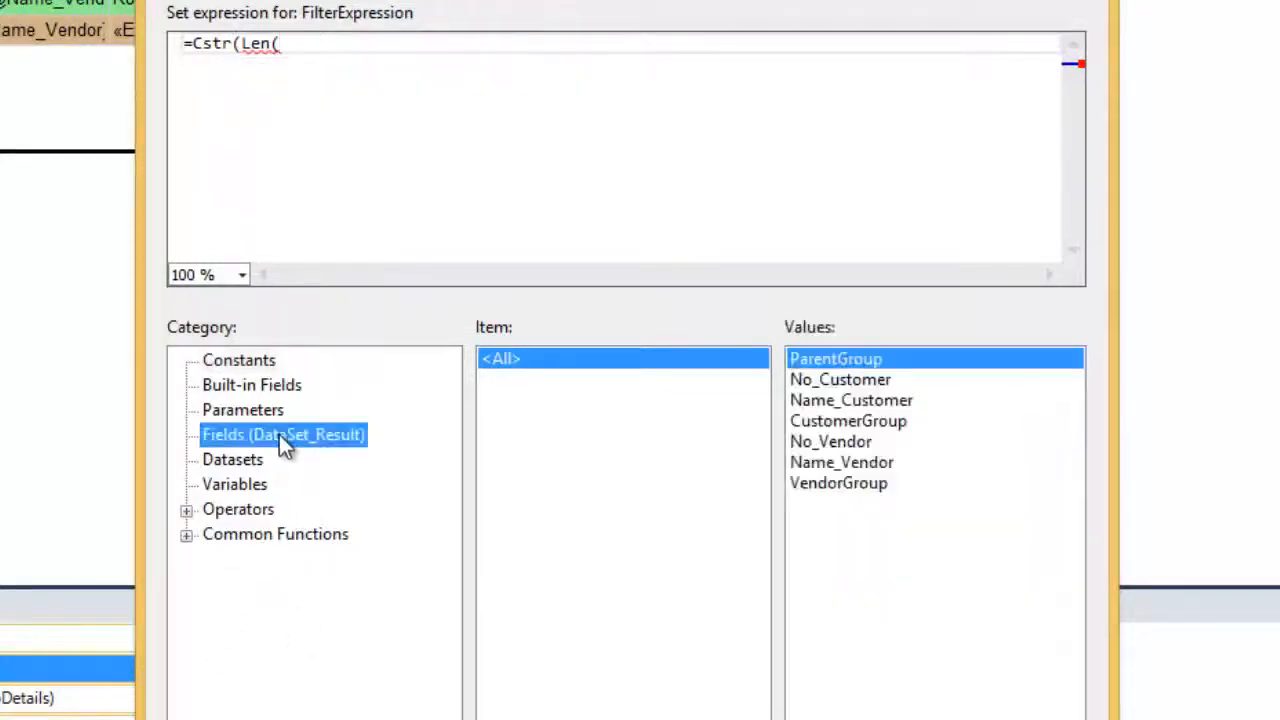
double_click(834, 380)
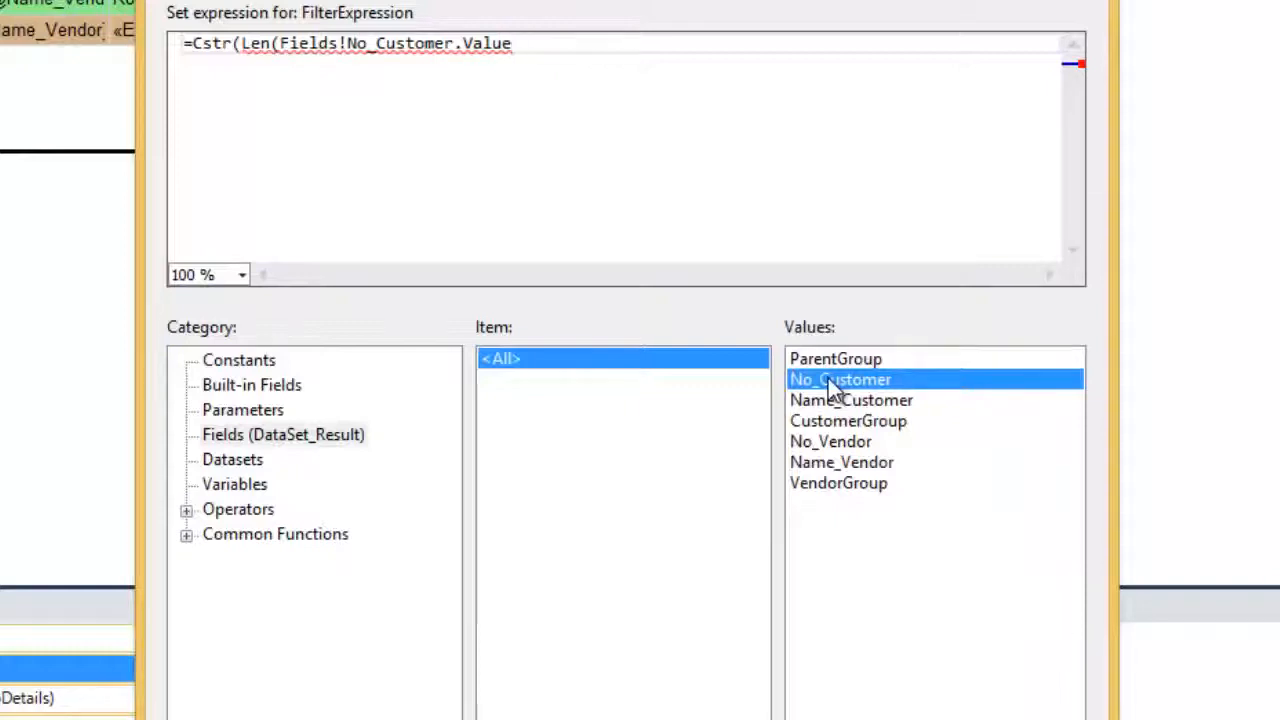
text()))
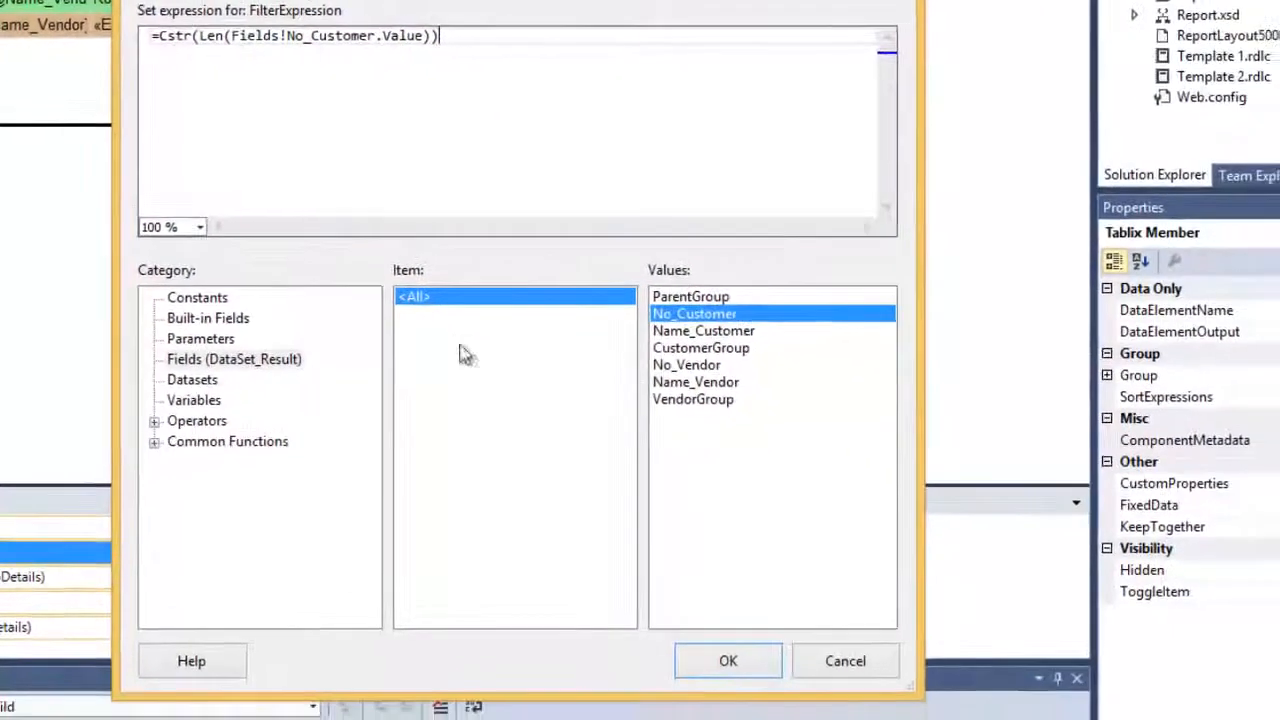
click(728, 660)
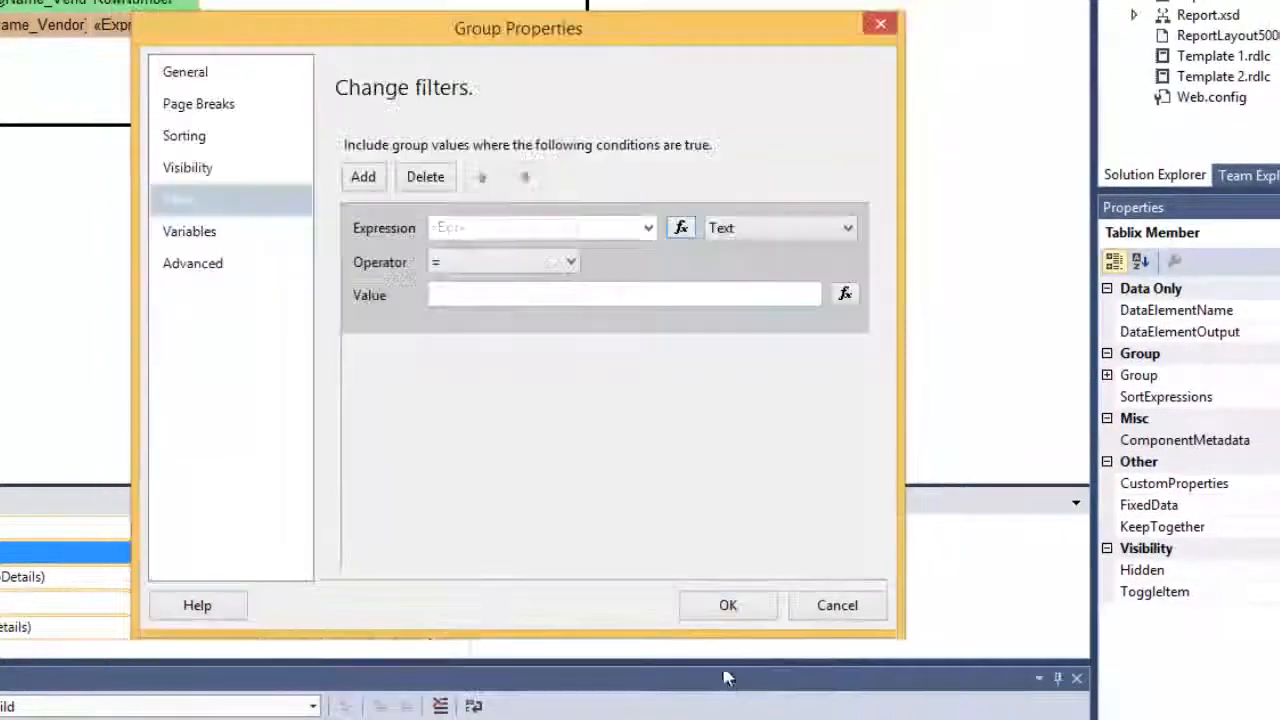
Set the filter operator to <> with value 0 and confirm
click(569, 261)
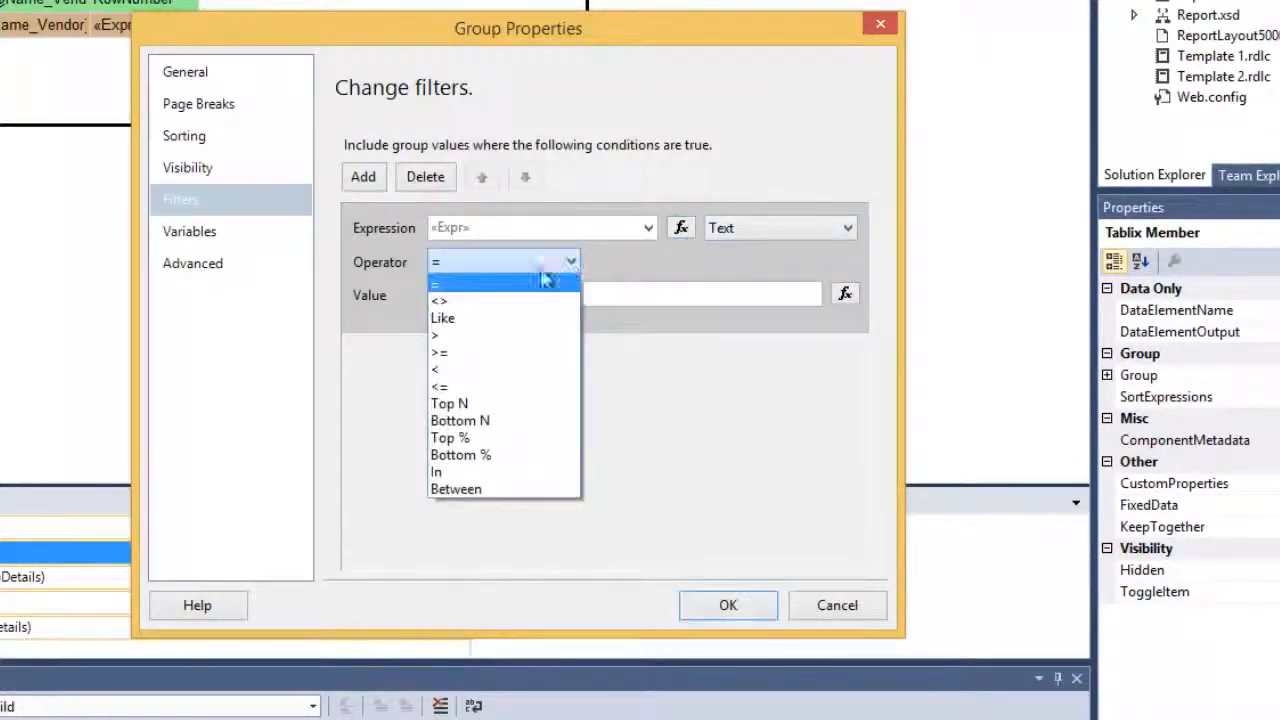
click(500, 297)
click(483, 298)
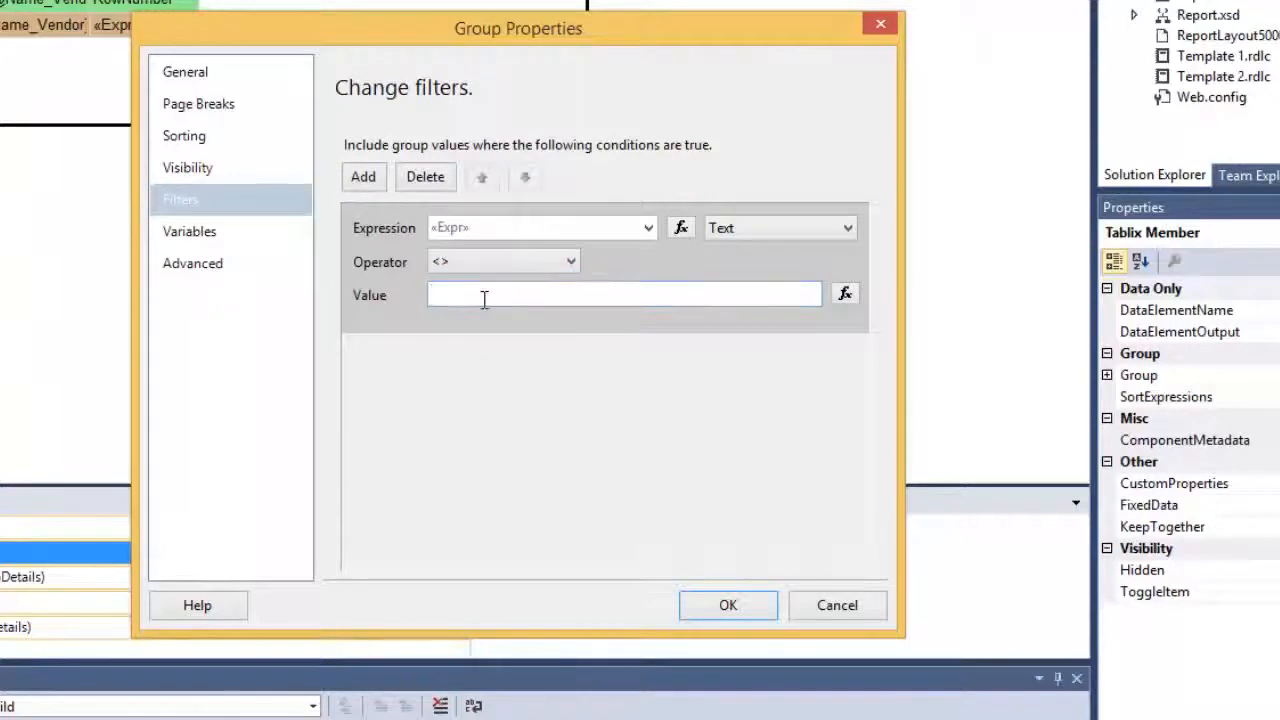
text(0)
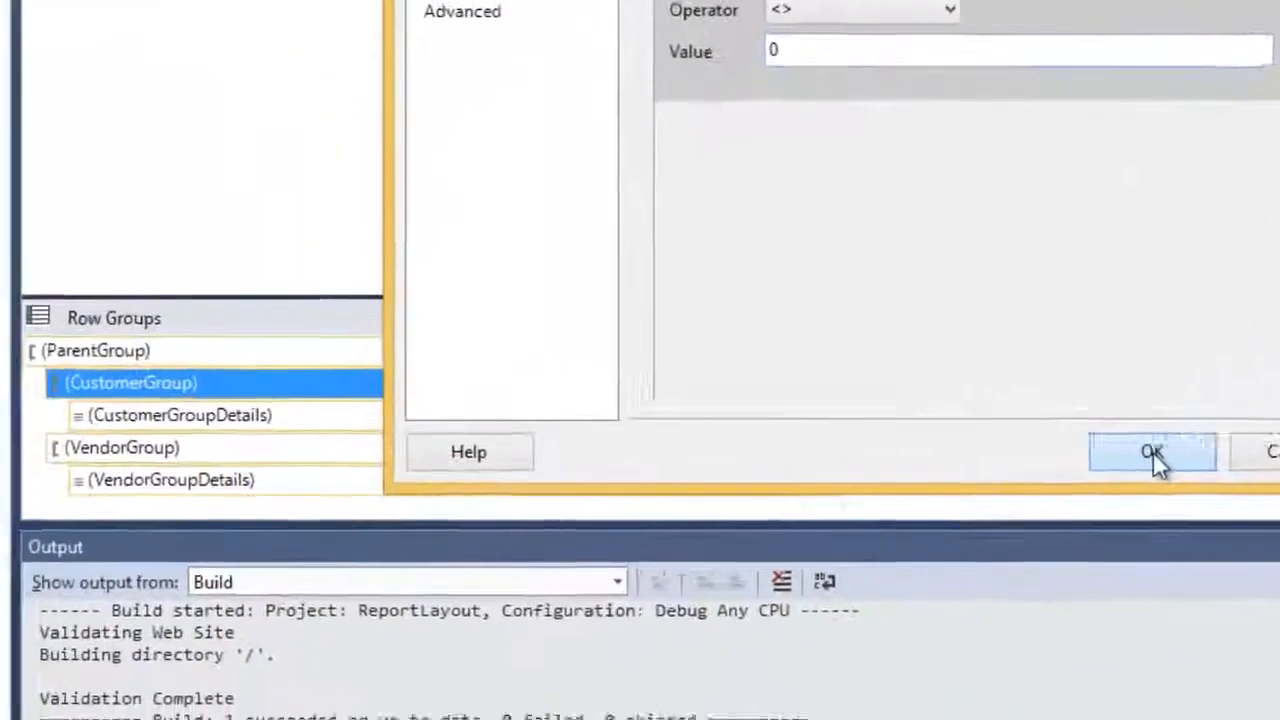
click(729, 606)
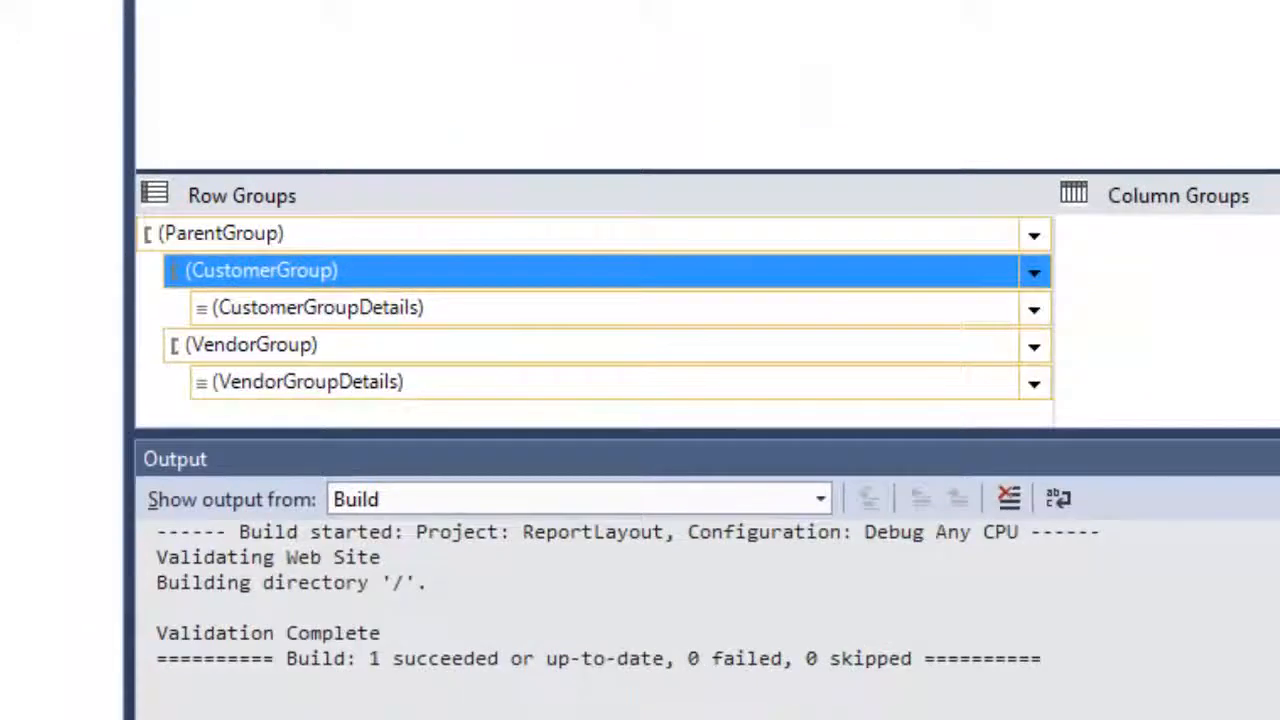
Add a new filter condition in VendorGroup's Group Properties and open its expression editor
right_click(311, 344)
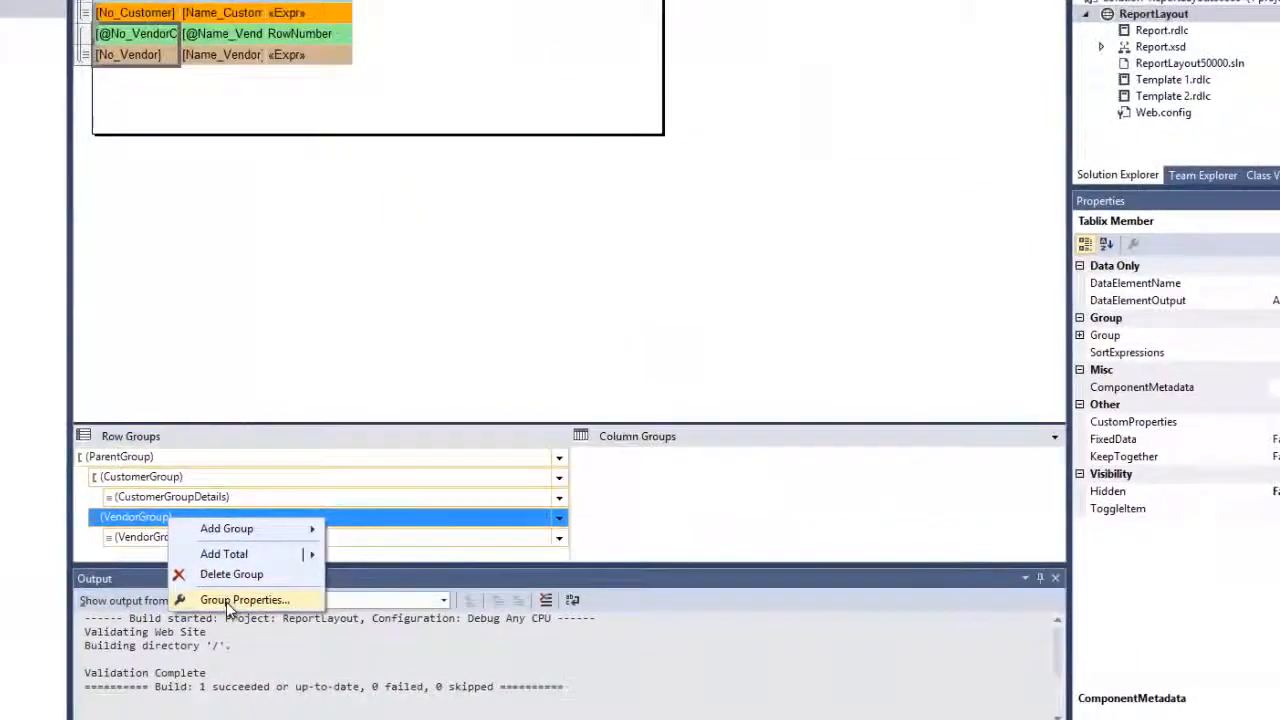
click(400, 514)
click(415, 200)
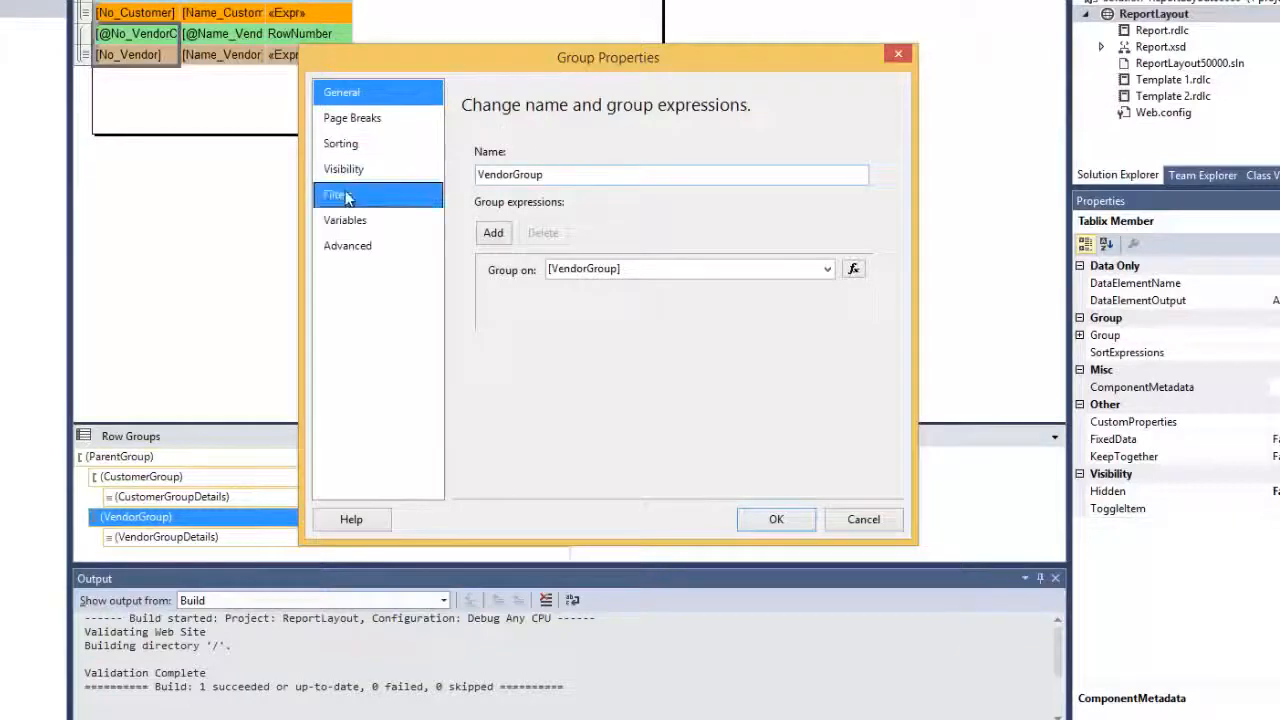
click(484, 177)
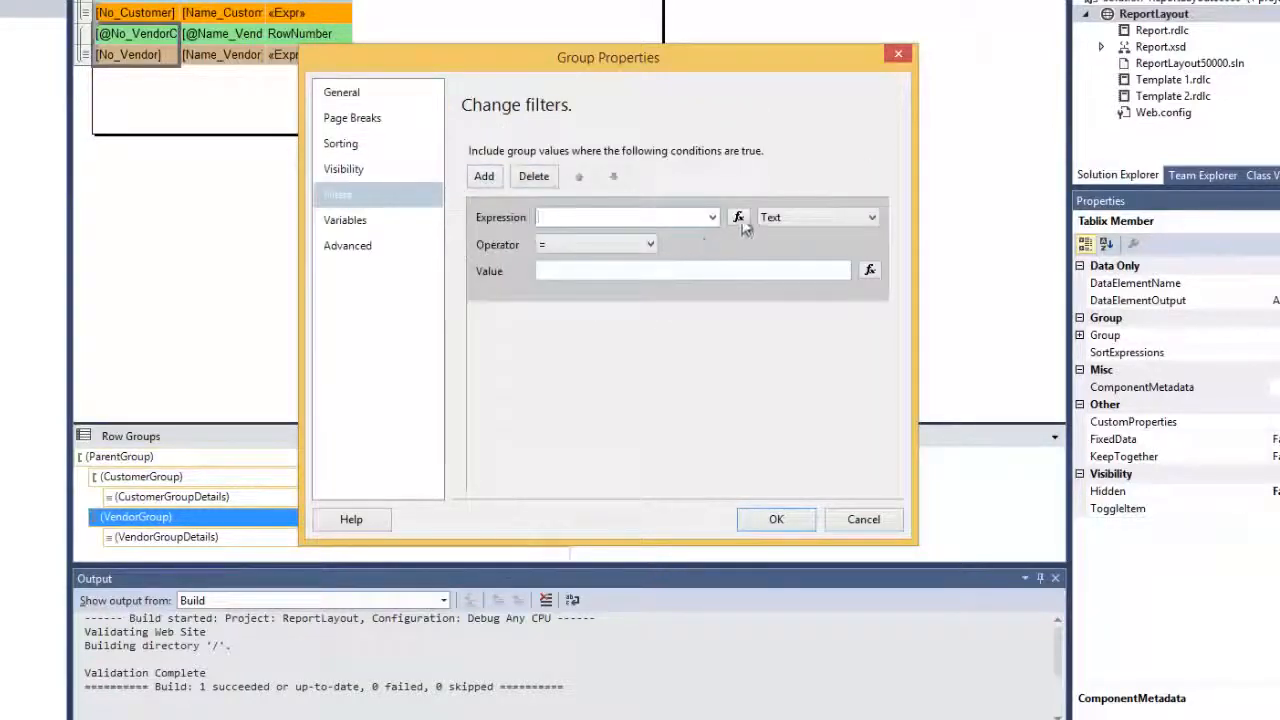
click(738, 217)
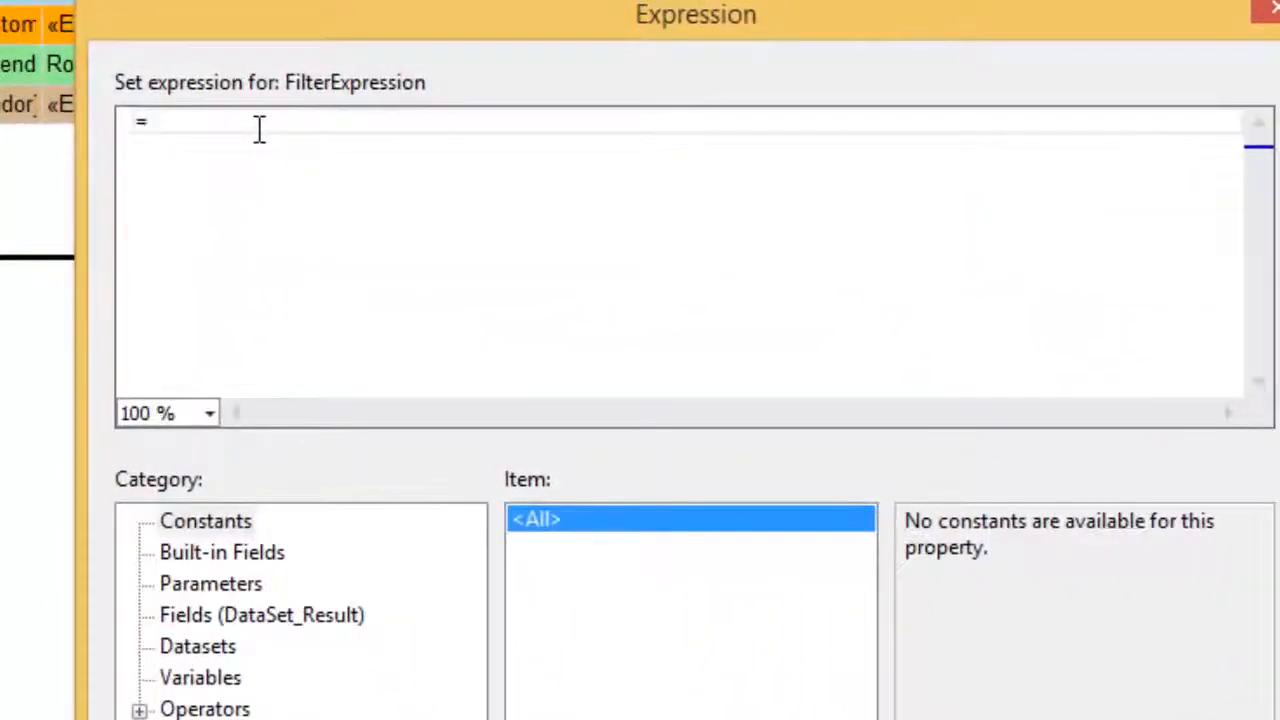
Enter the filter expression =Cstr(len(Fields!No_Vendor.Value))
text(=Cstr()
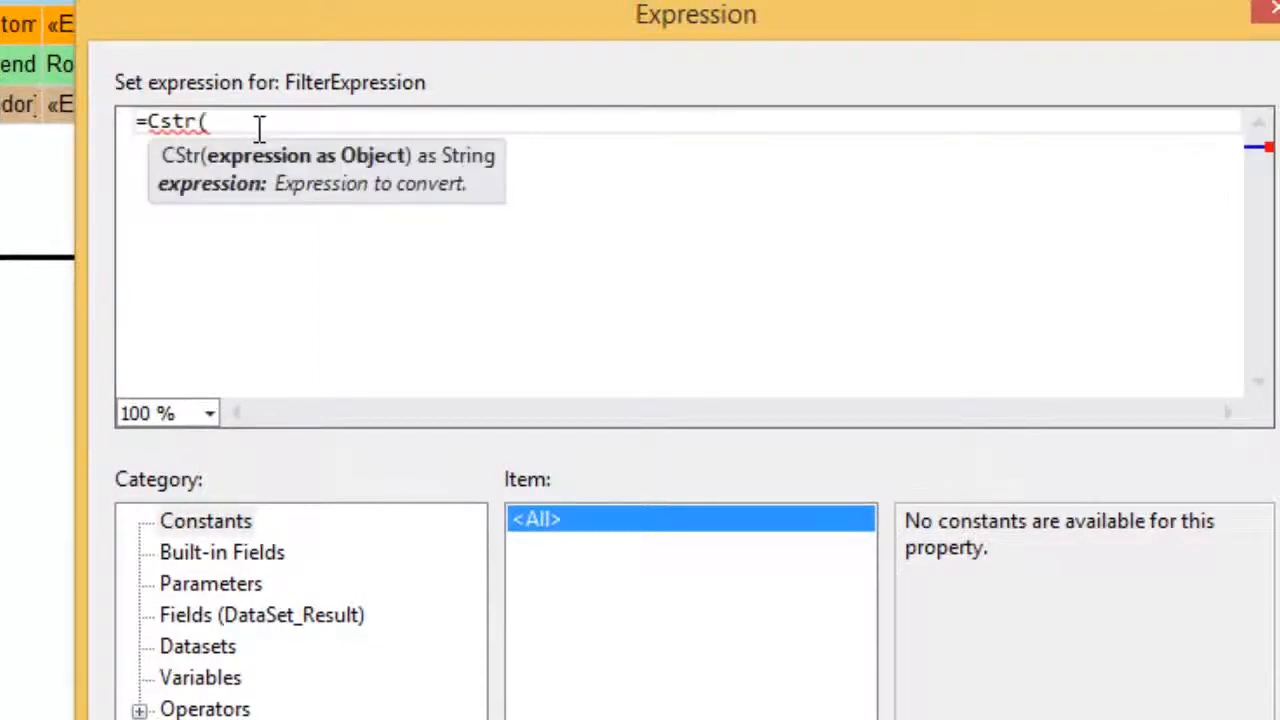
text(len()
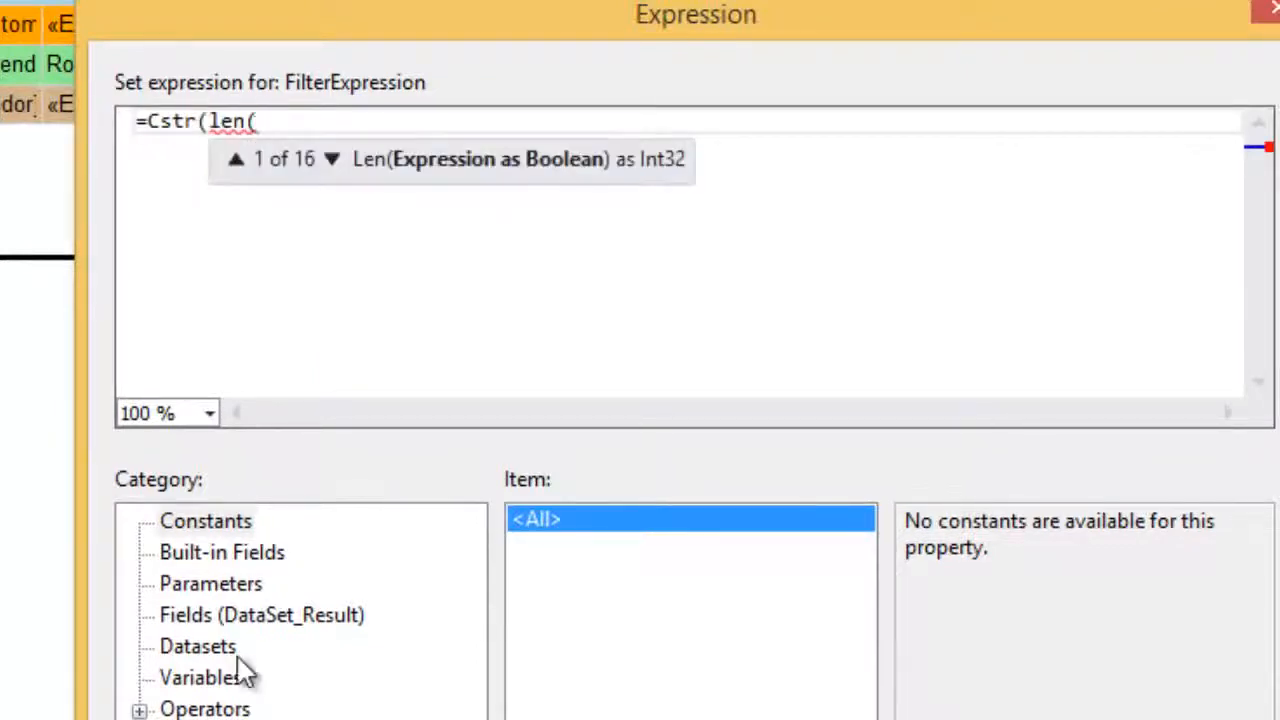
click(190, 590)
click(165, 615)
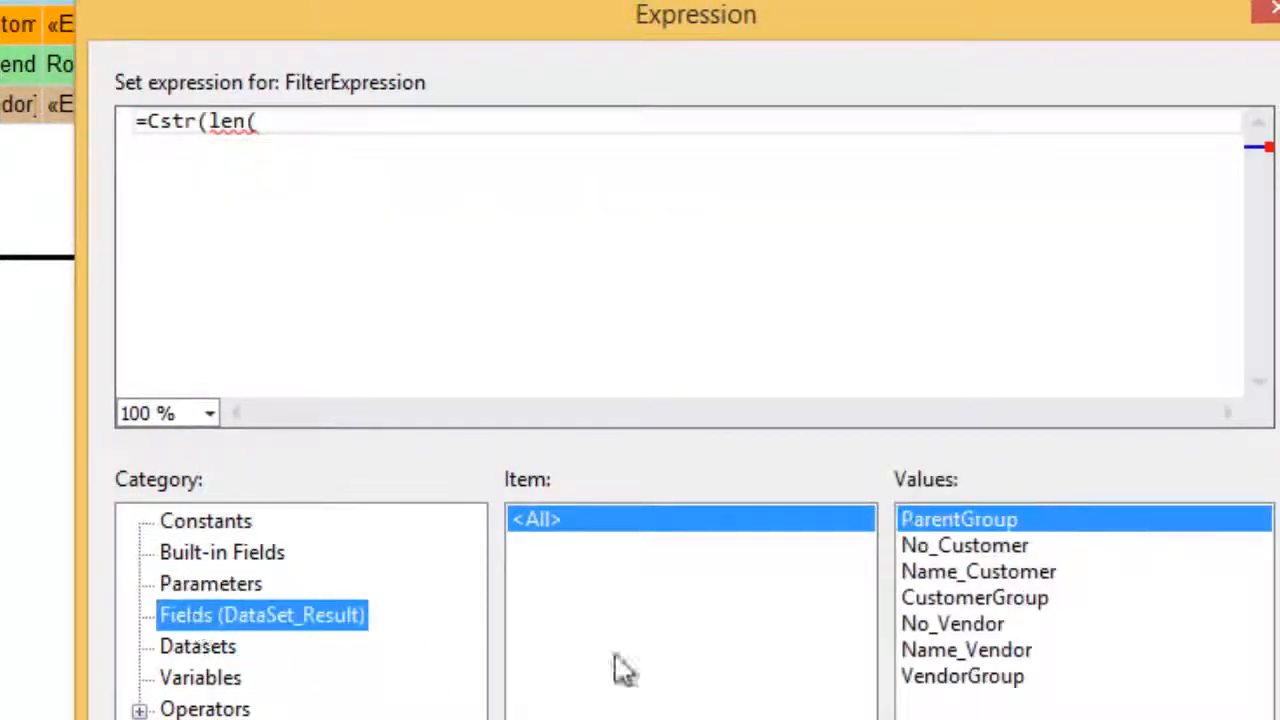
double_click(934, 625)
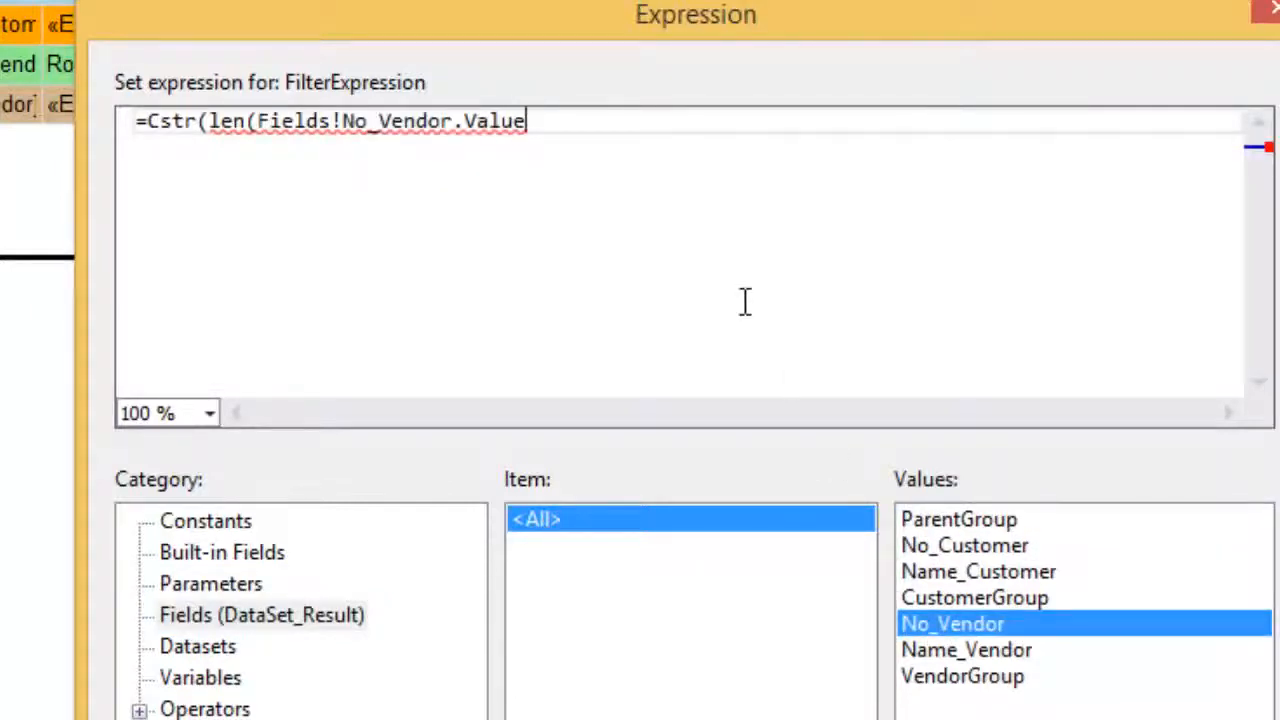
text()))
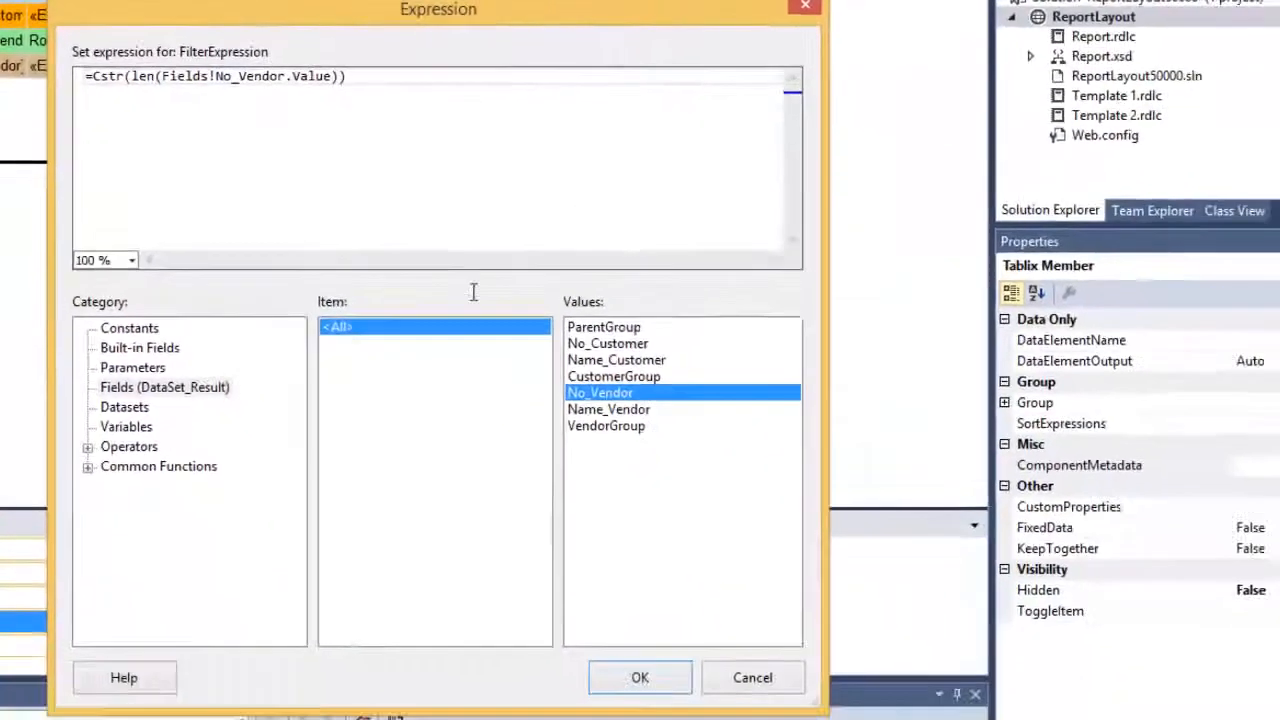
click(603, 690)
Set the vendor filter operator to <> with value 0 and confirm
click(420, 293)
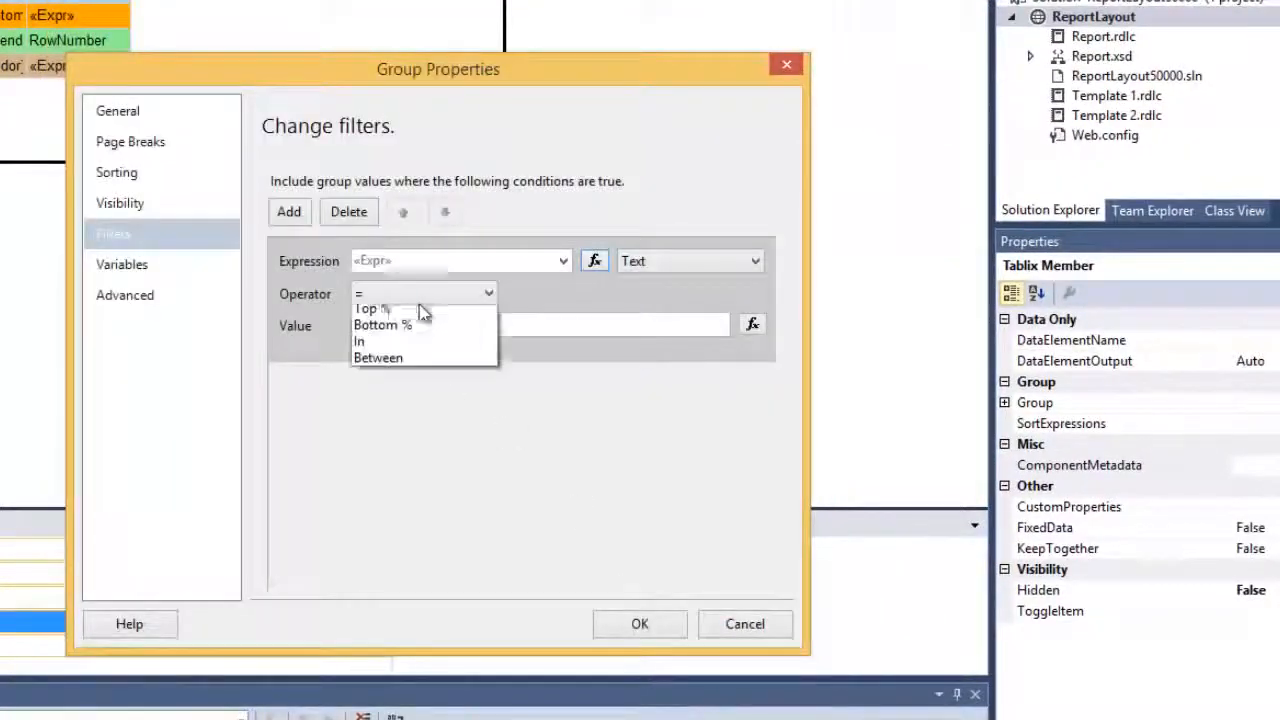
click(395, 330)
click(395, 328)
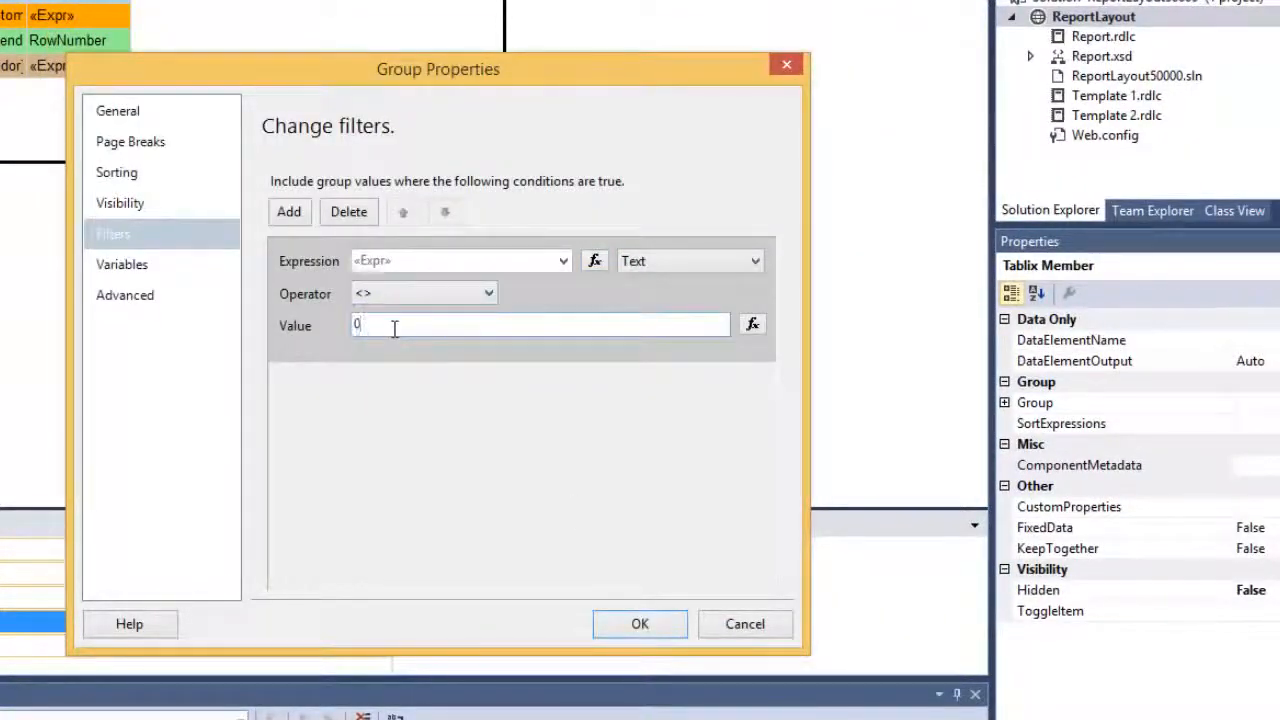
text(0)
click(648, 620)
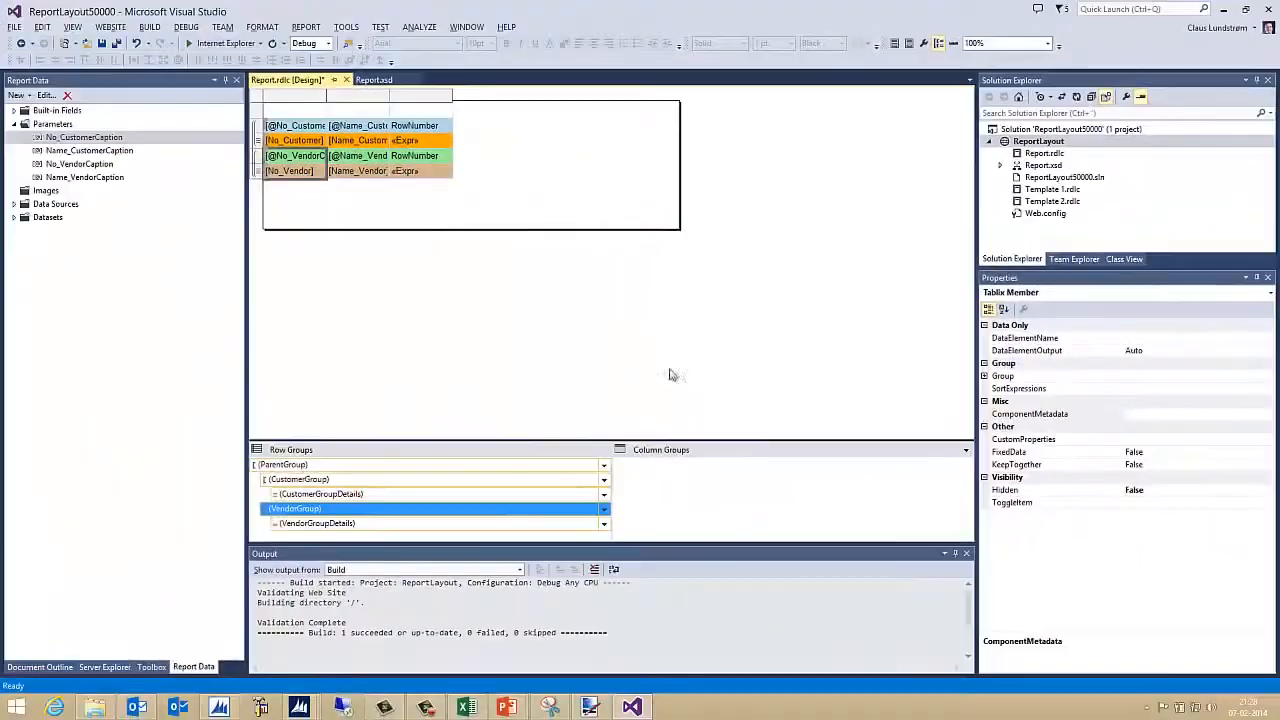
Run Build Solution from the BUILD menu to rebuild the report
click(149, 27)
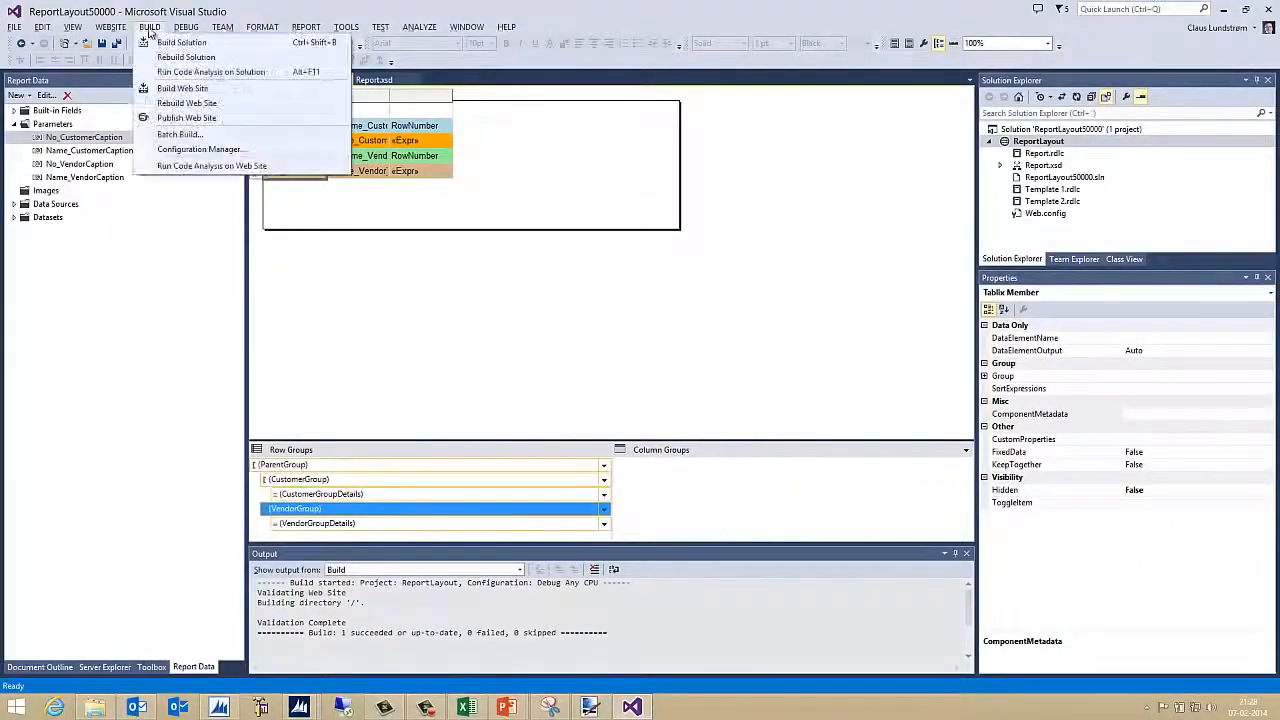
click(182, 42)
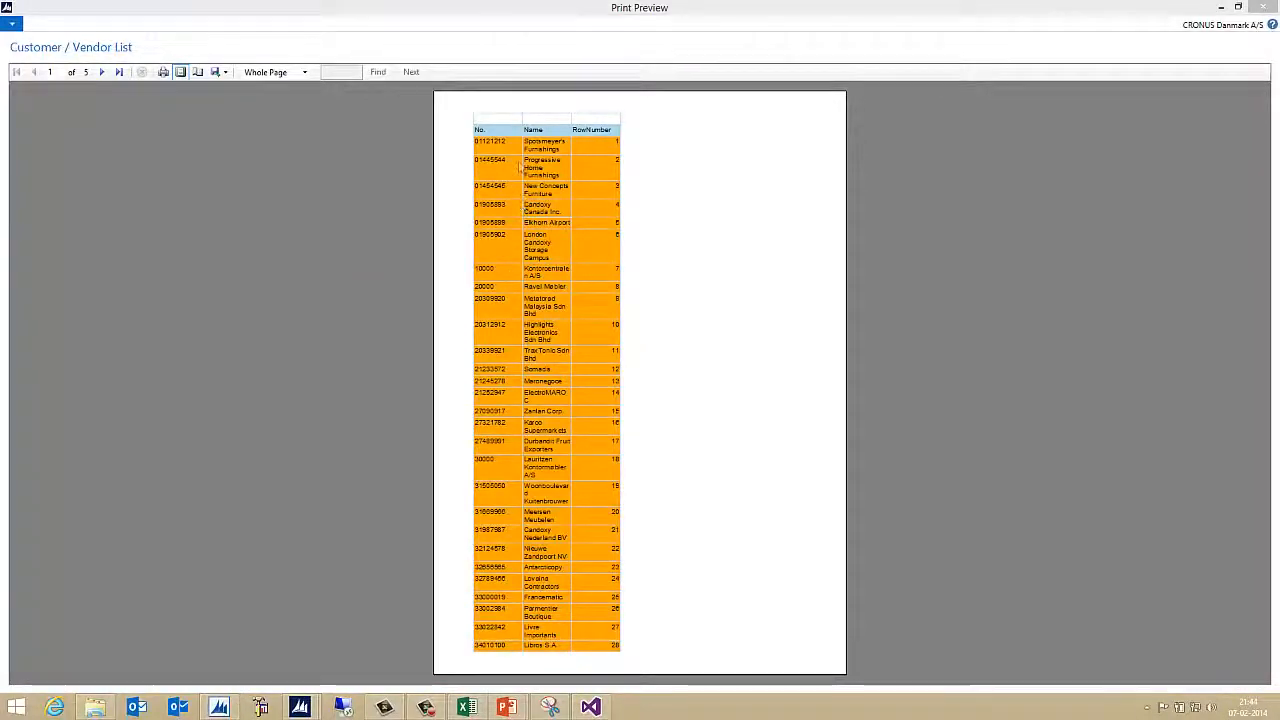
Step through preview pages 2 to 5 and back to page 1
click(103, 72)
click(103, 72)
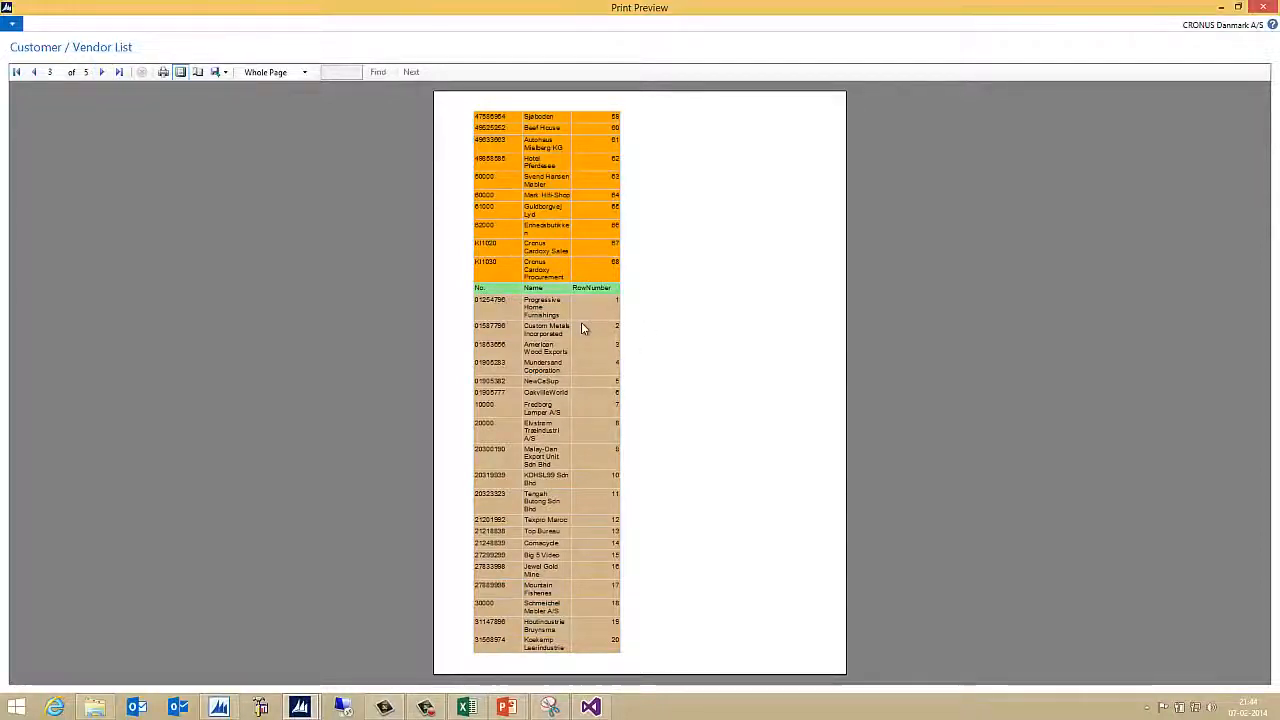
click(100, 72)
click(100, 72)
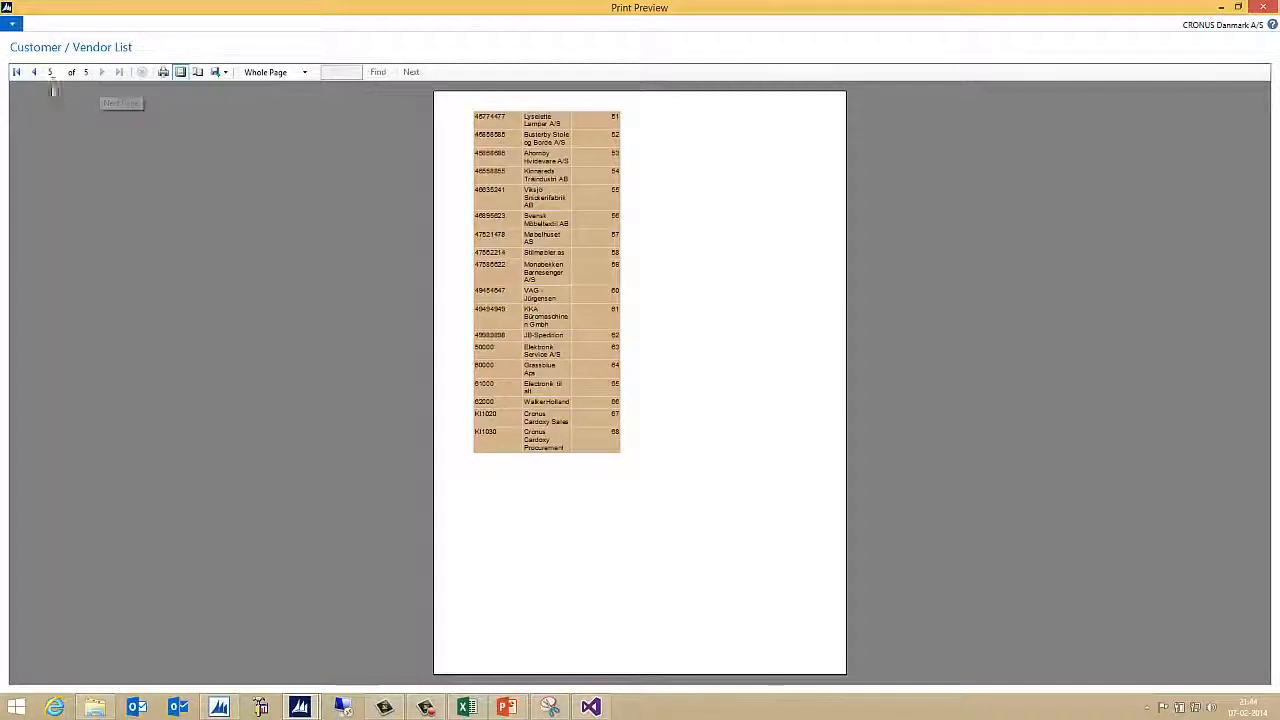
click(35, 72)
click(35, 72)
click(35, 72)
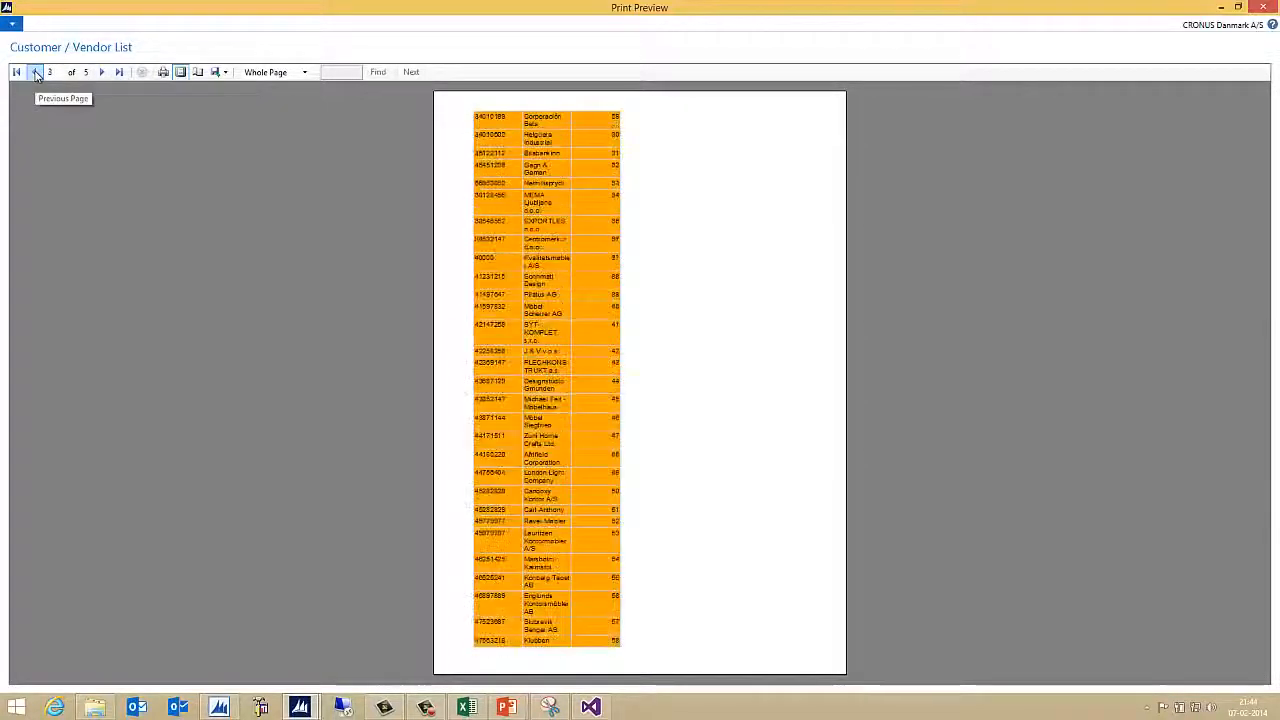
click(35, 72)
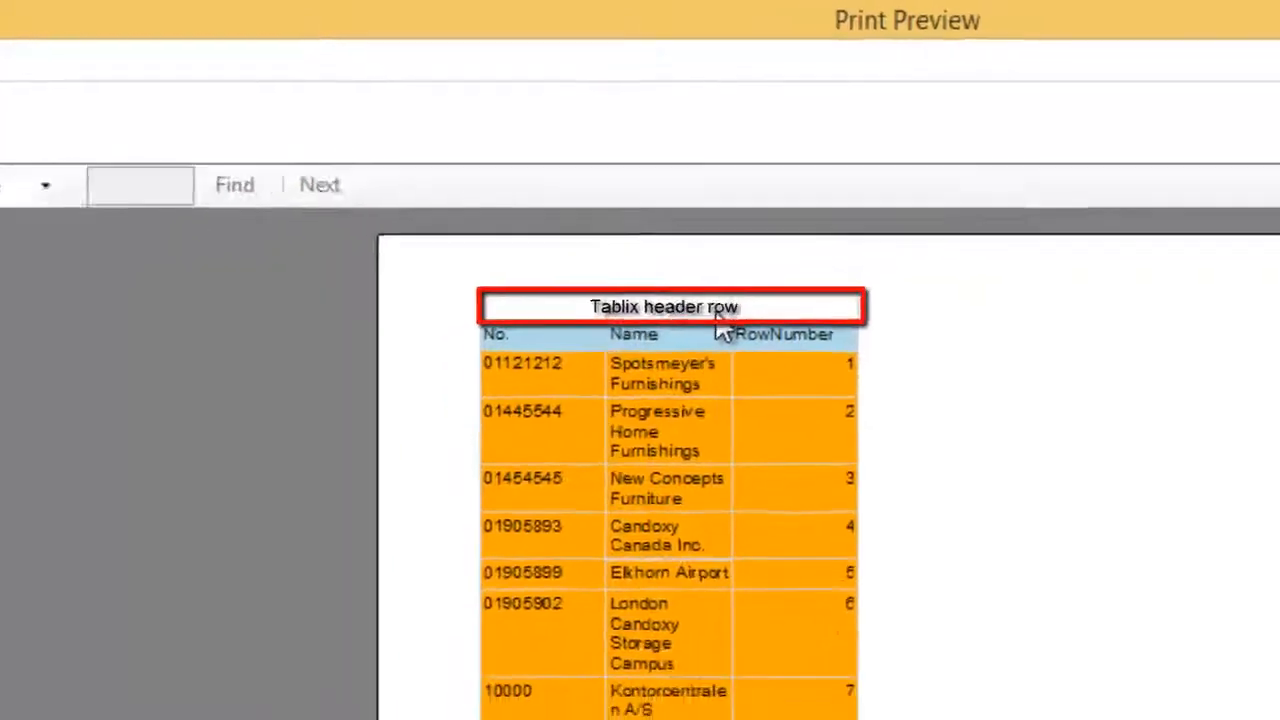
Recheck pages 1–3 for the header row, ending back on page 1
click(166, 118)
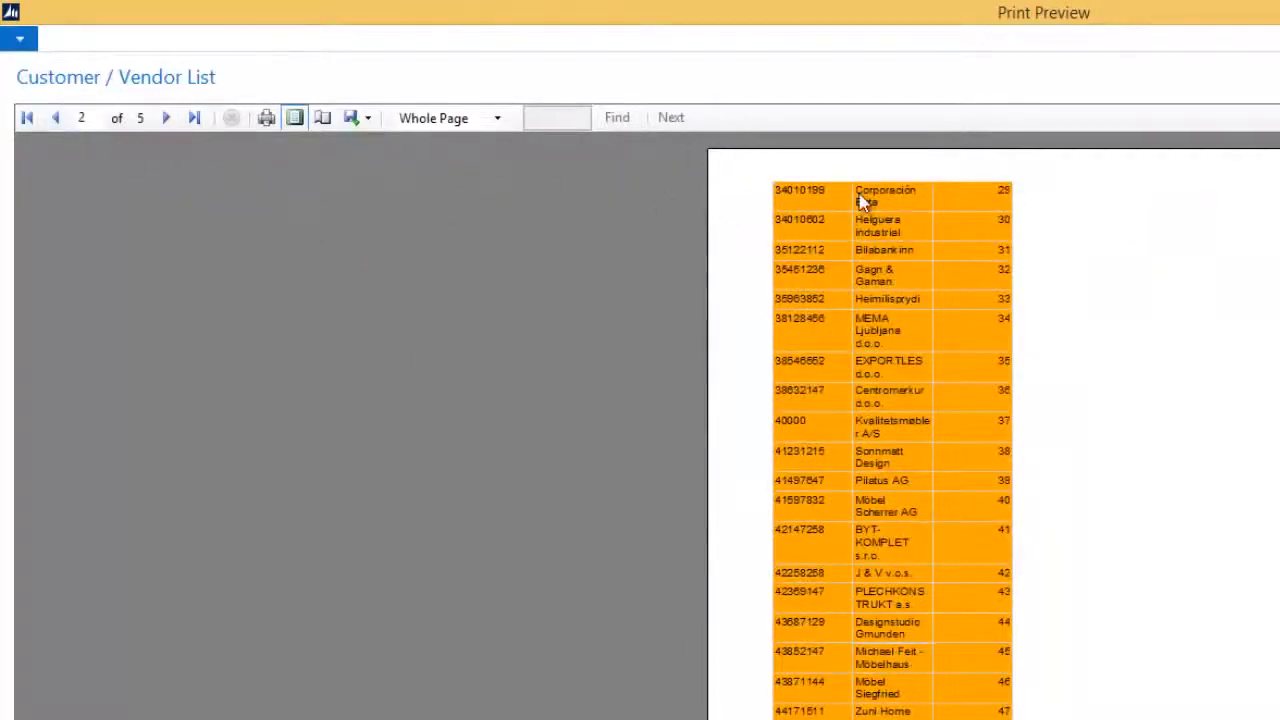
click(52, 118)
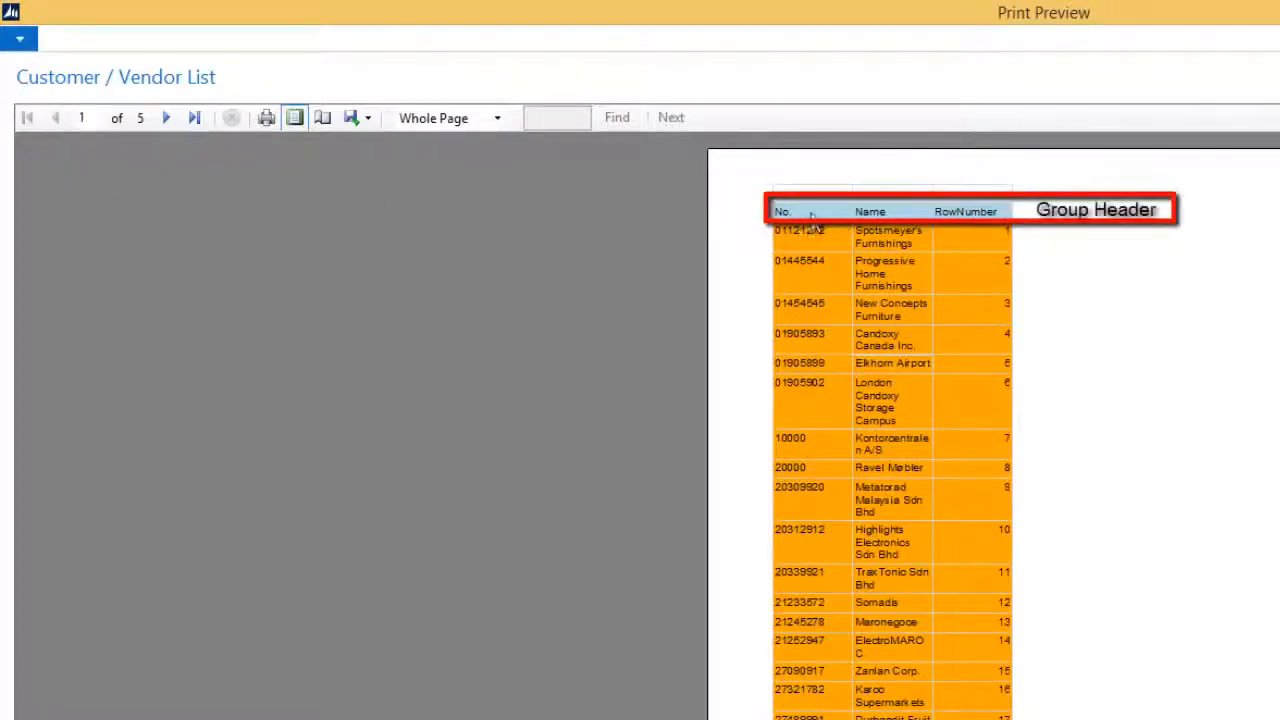
click(167, 118)
click(167, 118)
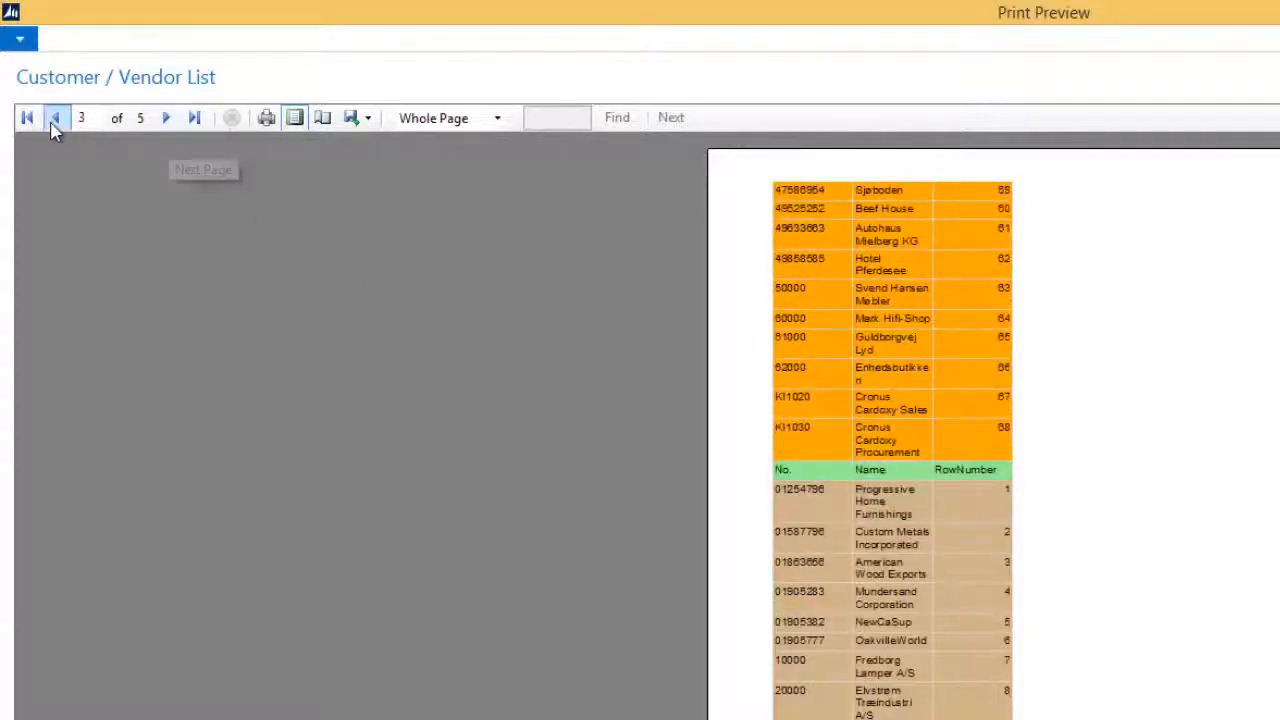
click(55, 118)
click(55, 118)
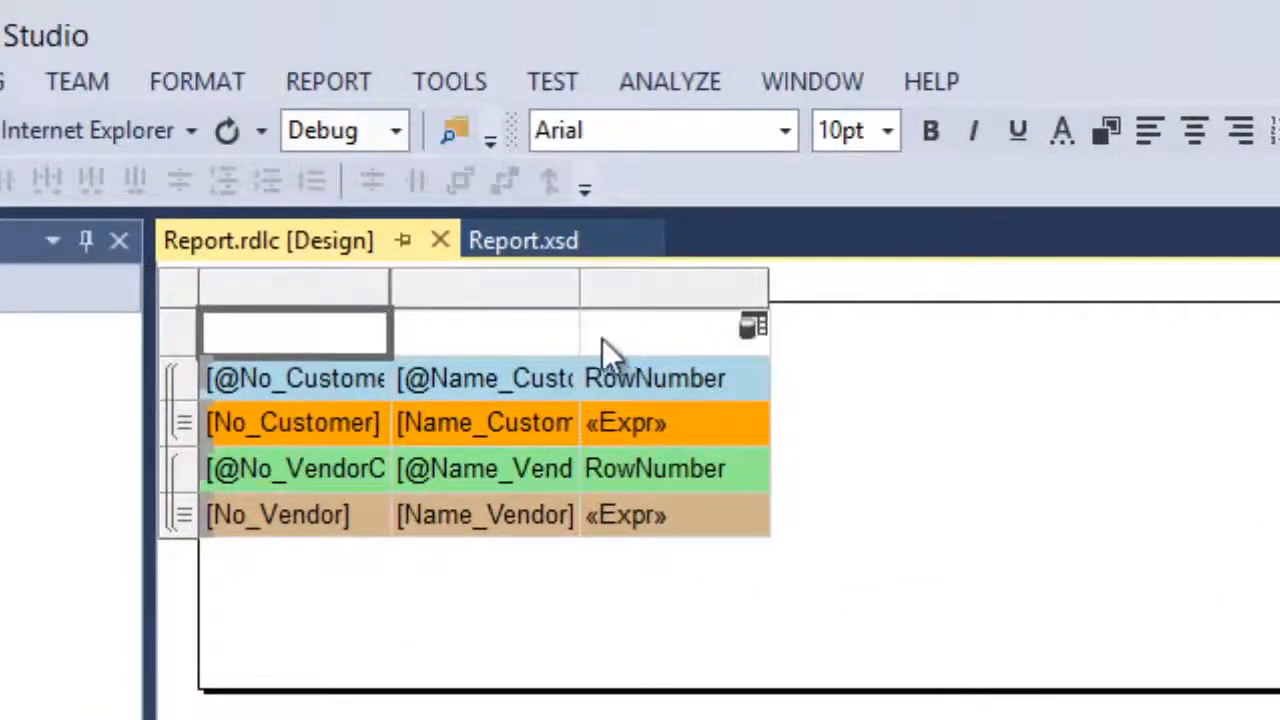
Merge the empty top row into one cell and paste in 'Header row repeated on each new page'
shift+click(692, 340)
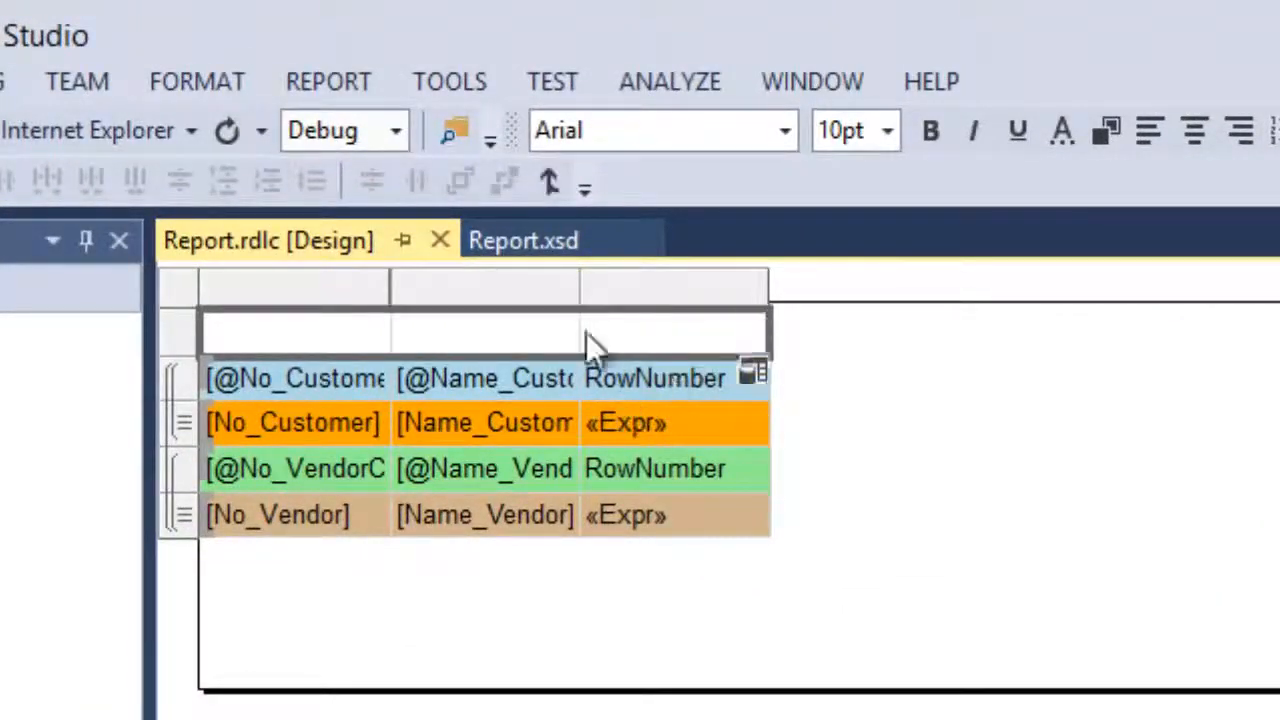
click(546, 183)
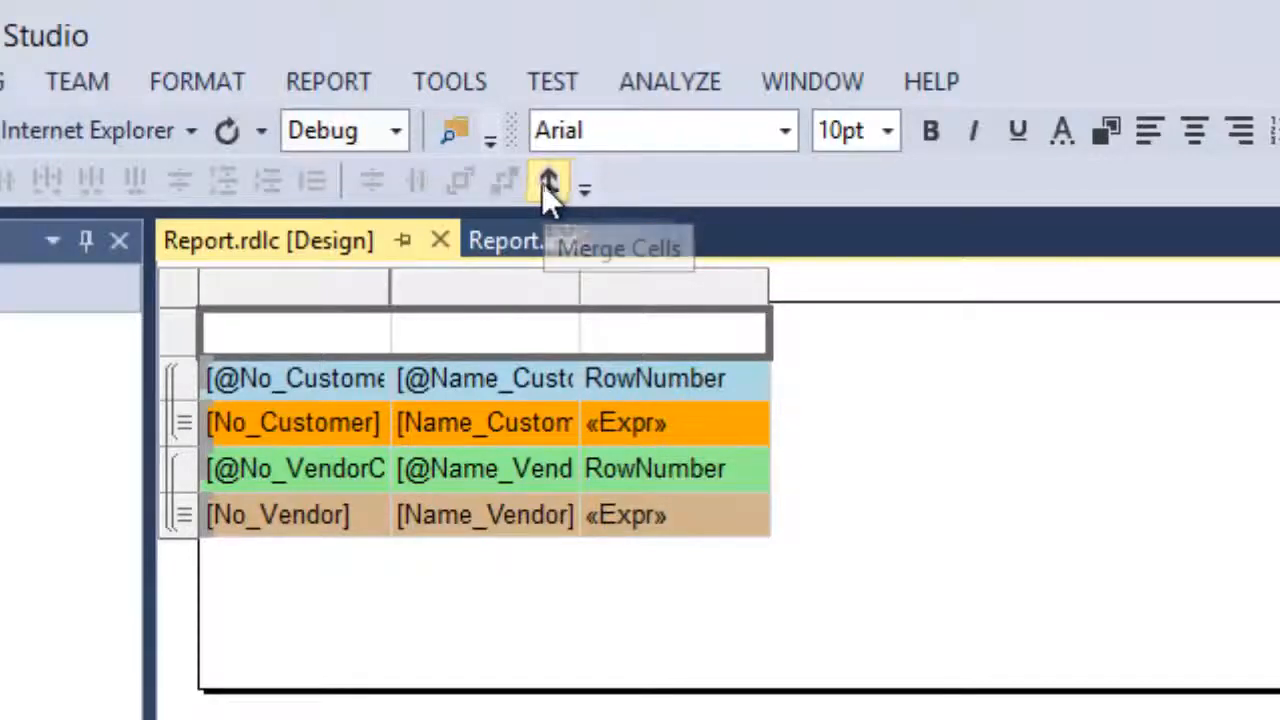
click(371, 343)
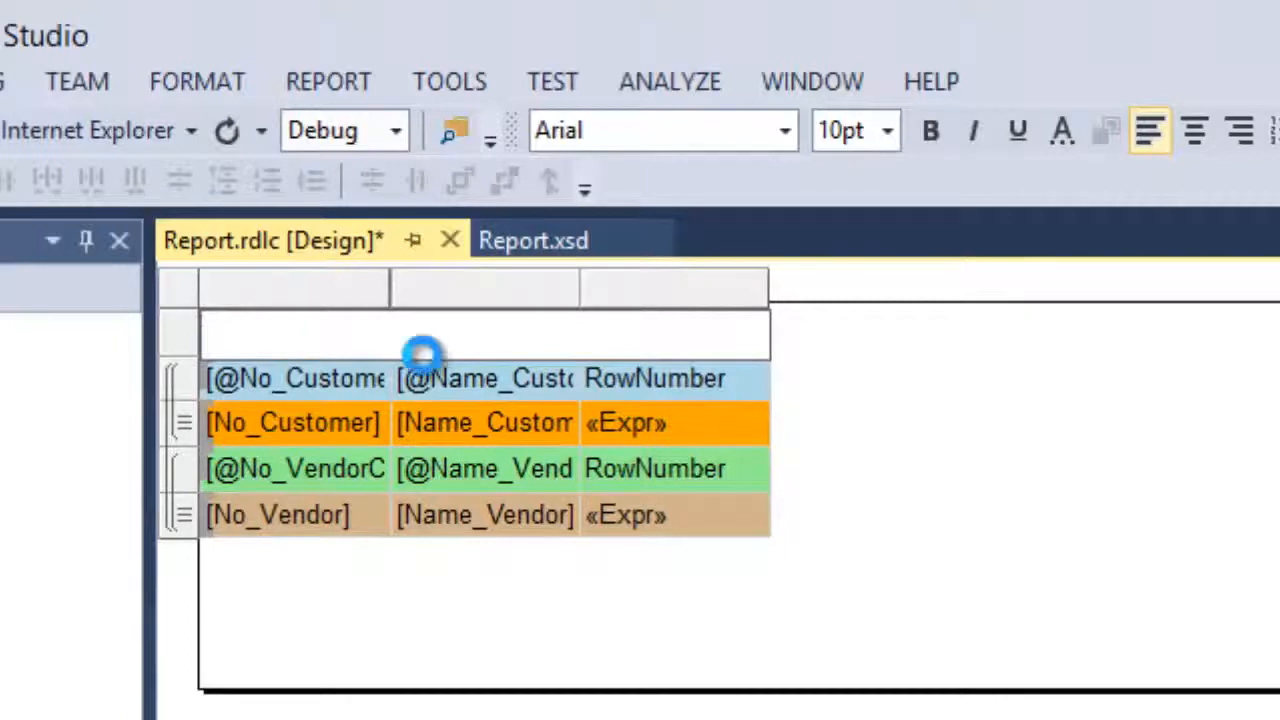
text(Header row repeated on each new page)
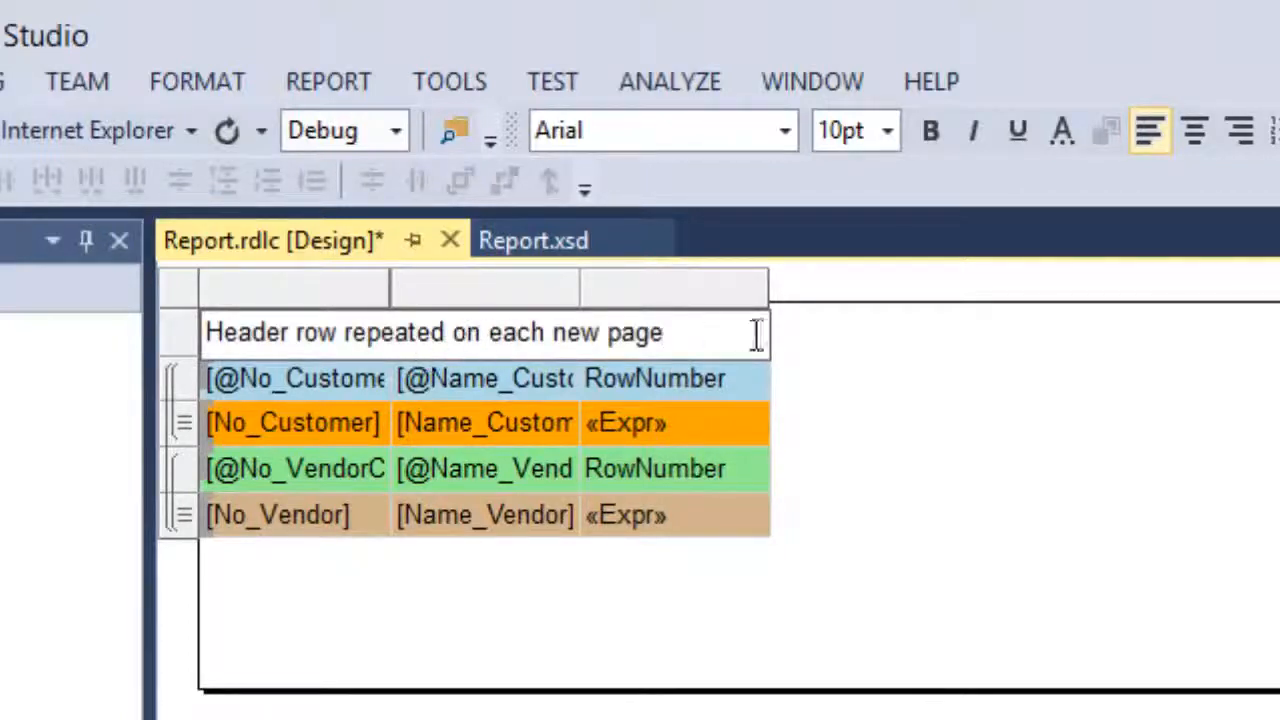
key(Escape)
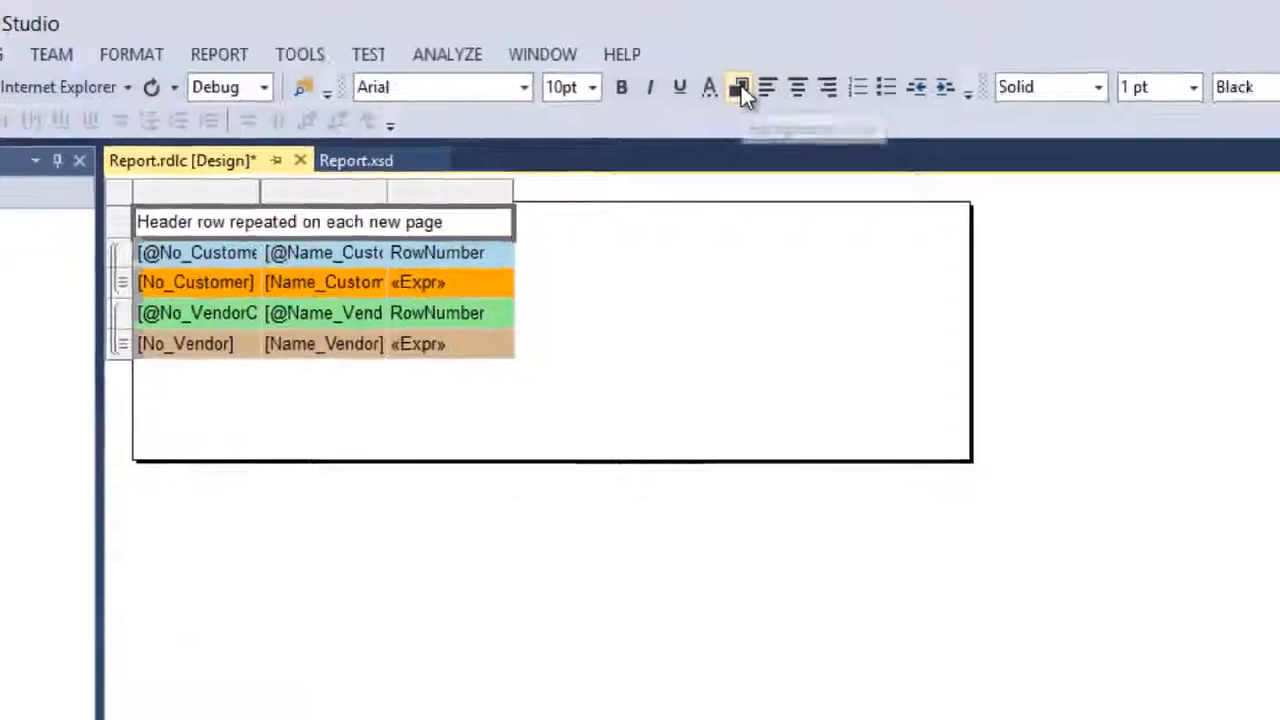
Give the header cell a blue background and bold text, and widen the middle column
click(1003, 118)
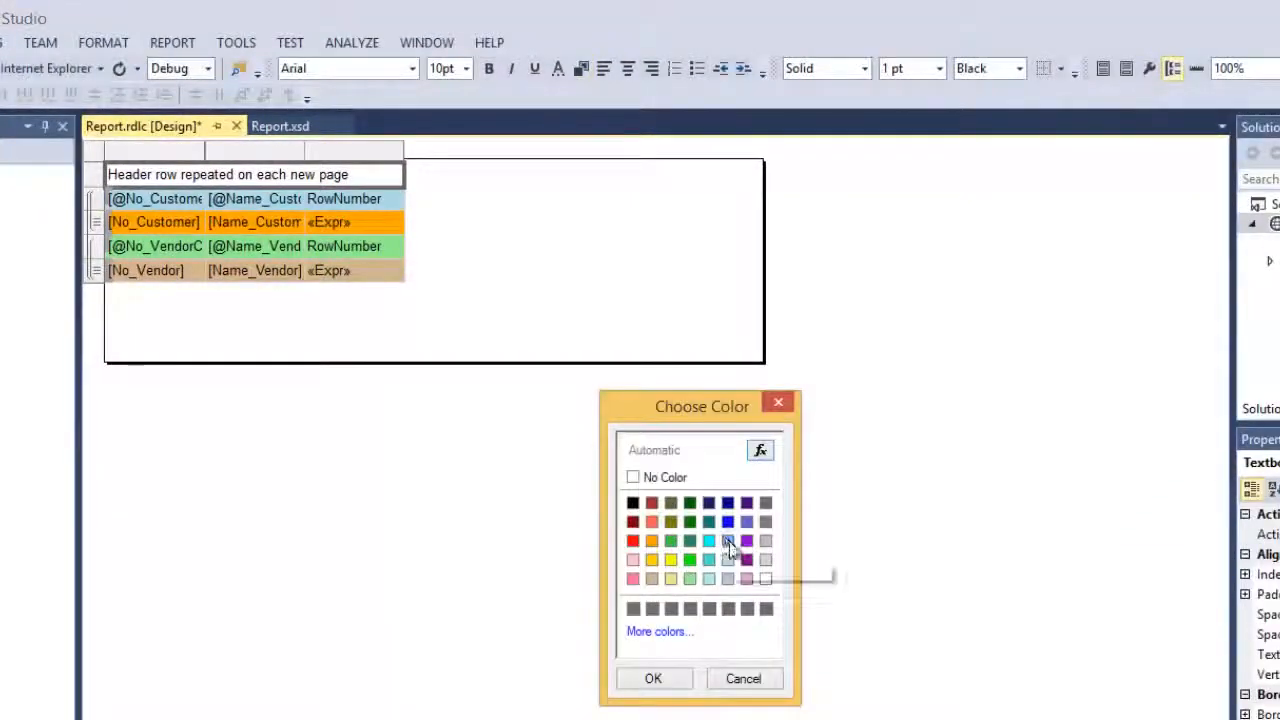
click(727, 540)
click(653, 678)
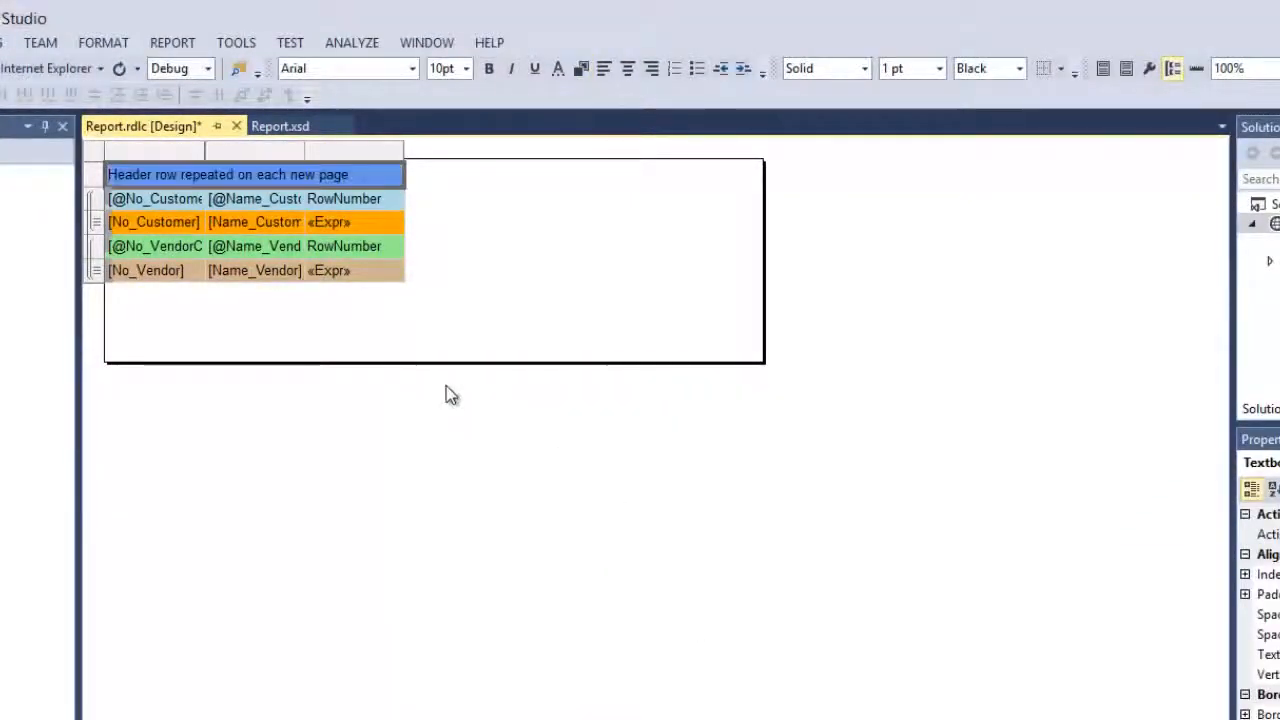
click(489, 69)
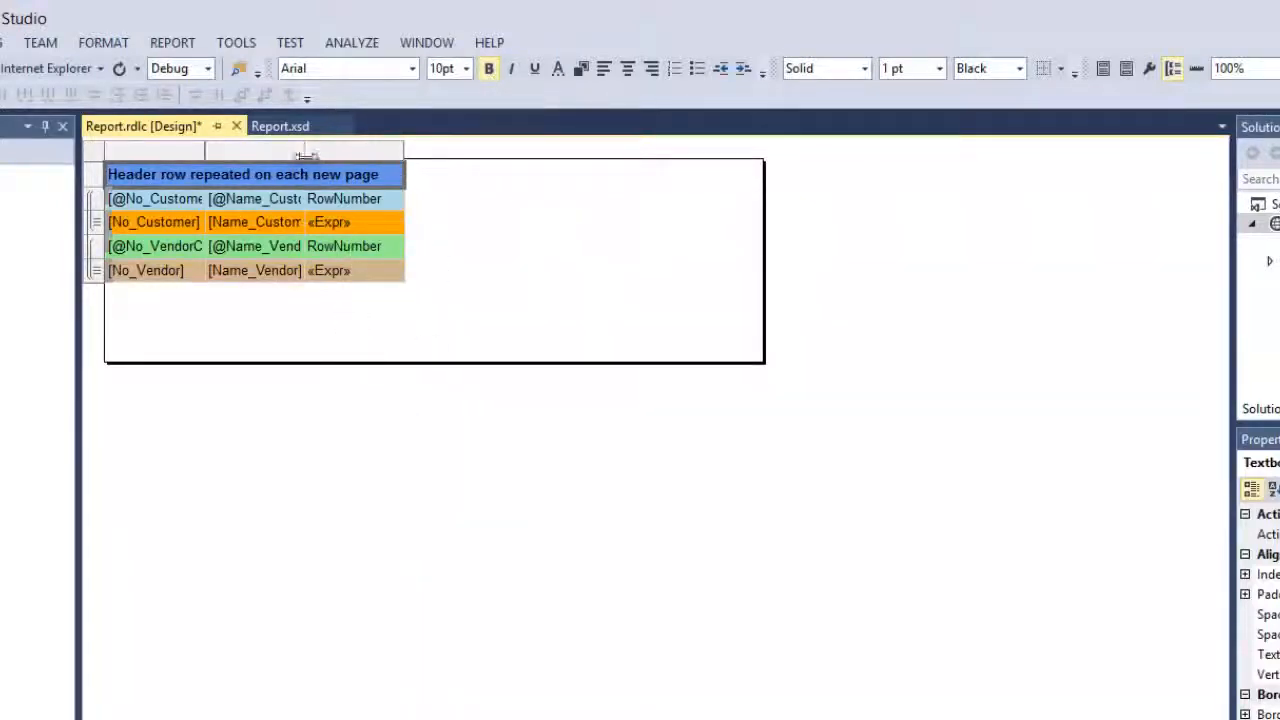
drag(304, 150, 490, 150)
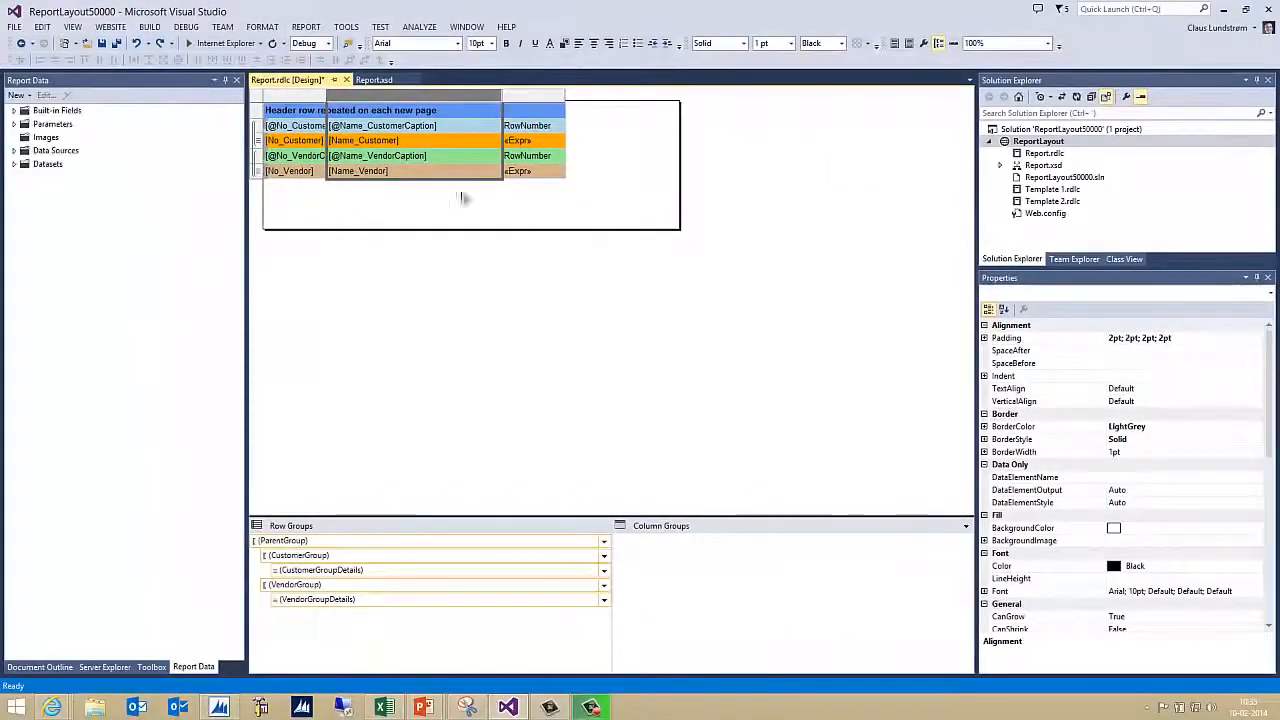
Select each customer and vendor row group in turn to inspect its properties
click(336, 556)
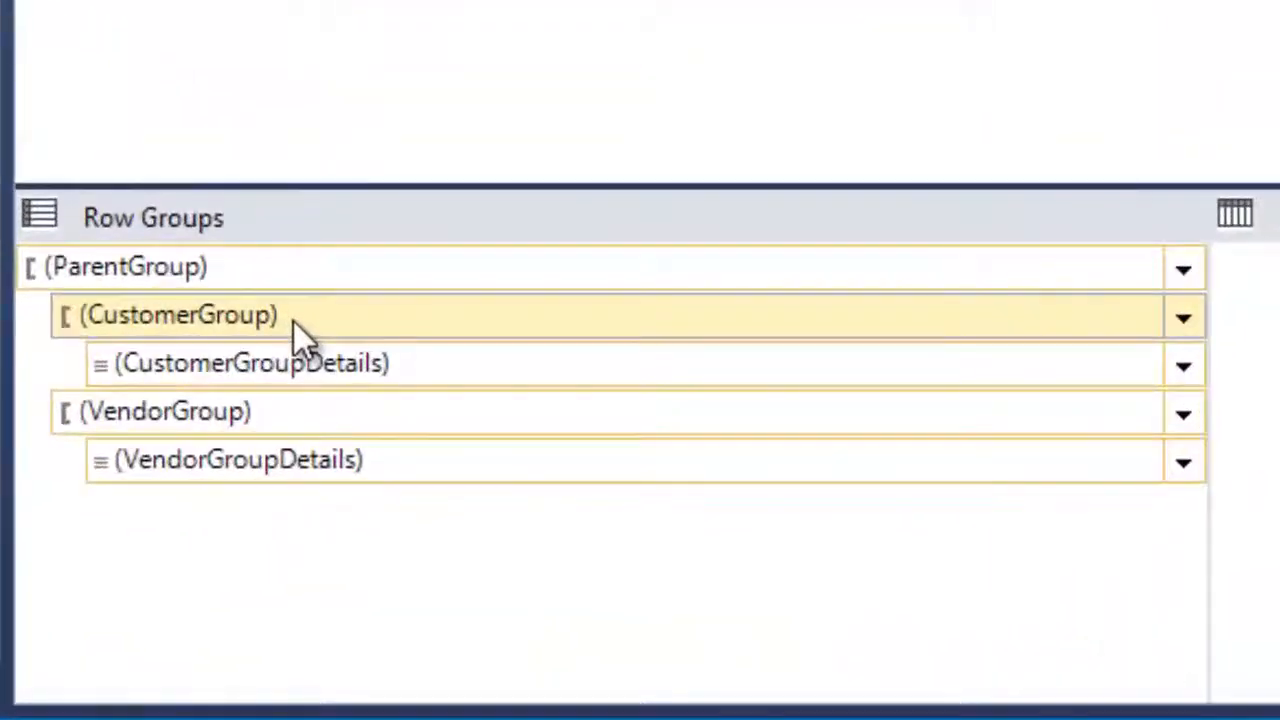
click(228, 274)
click(184, 470)
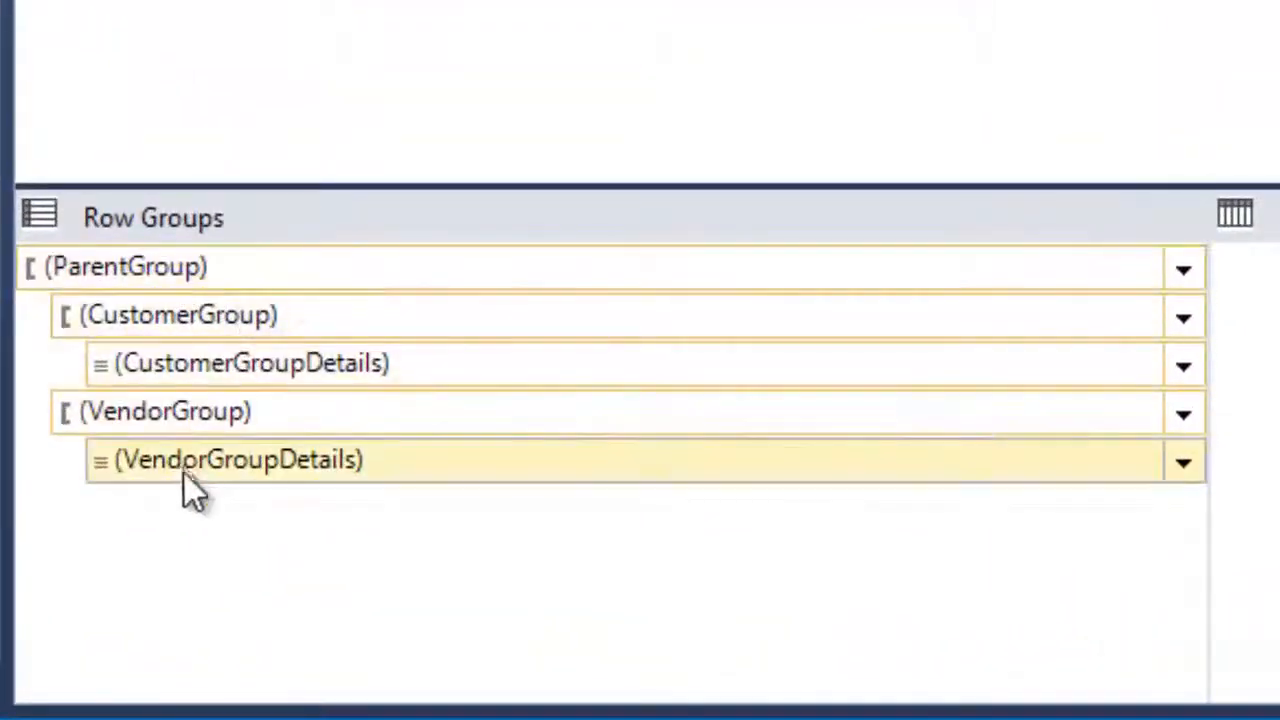
click(182, 260)
click(248, 316)
click(205, 365)
click(190, 412)
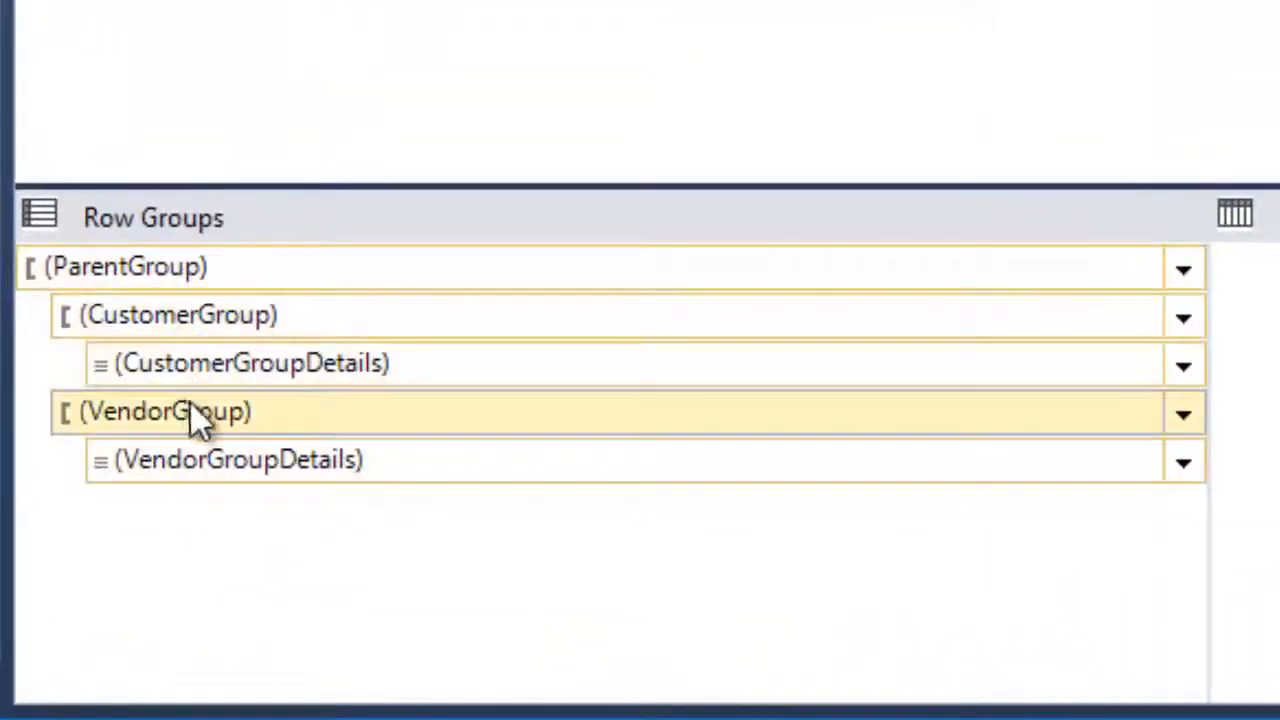
click(229, 305)
click(230, 280)
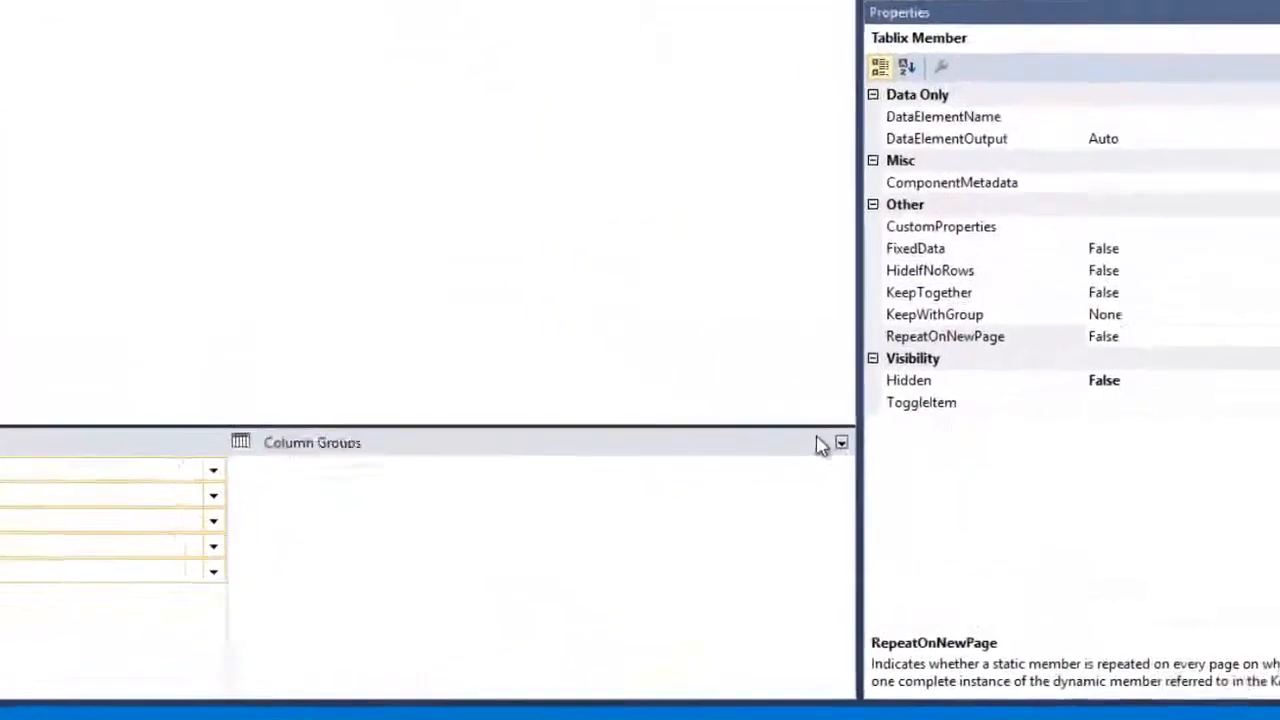
Show static rows in Advanced Mode and set the header row's KeepWithGroup to After
click(939, 507)
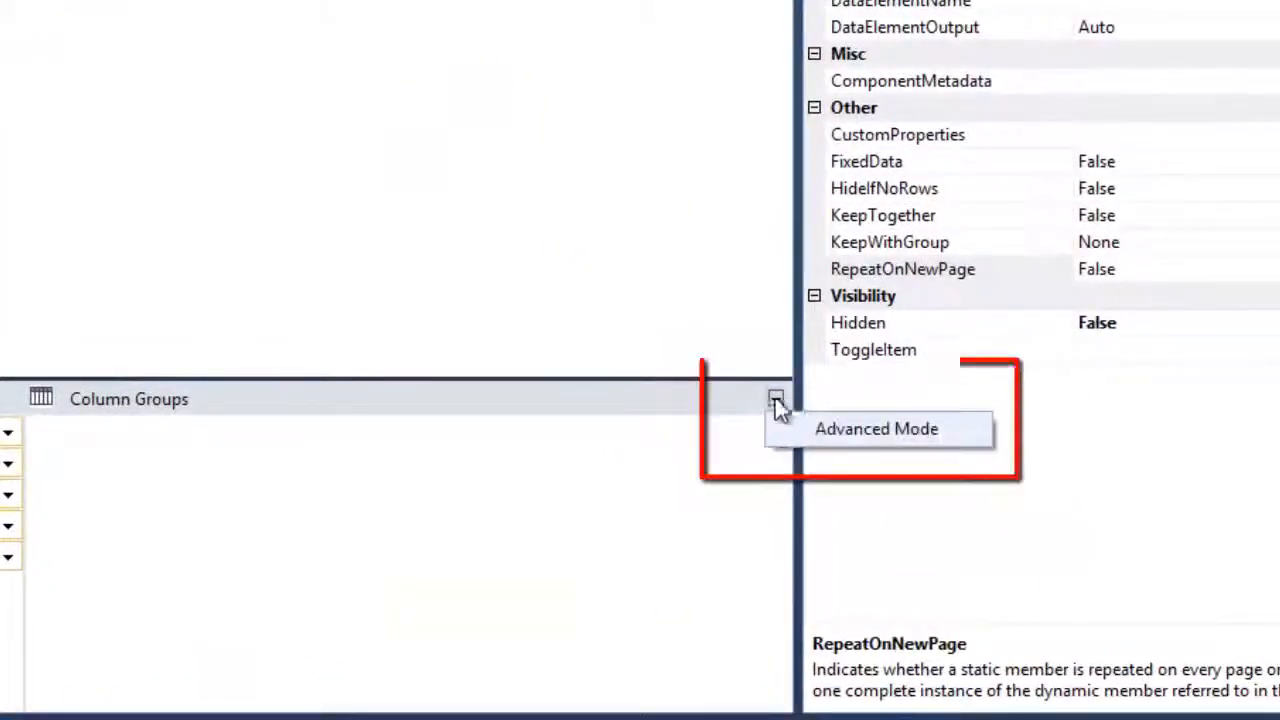
click(851, 428)
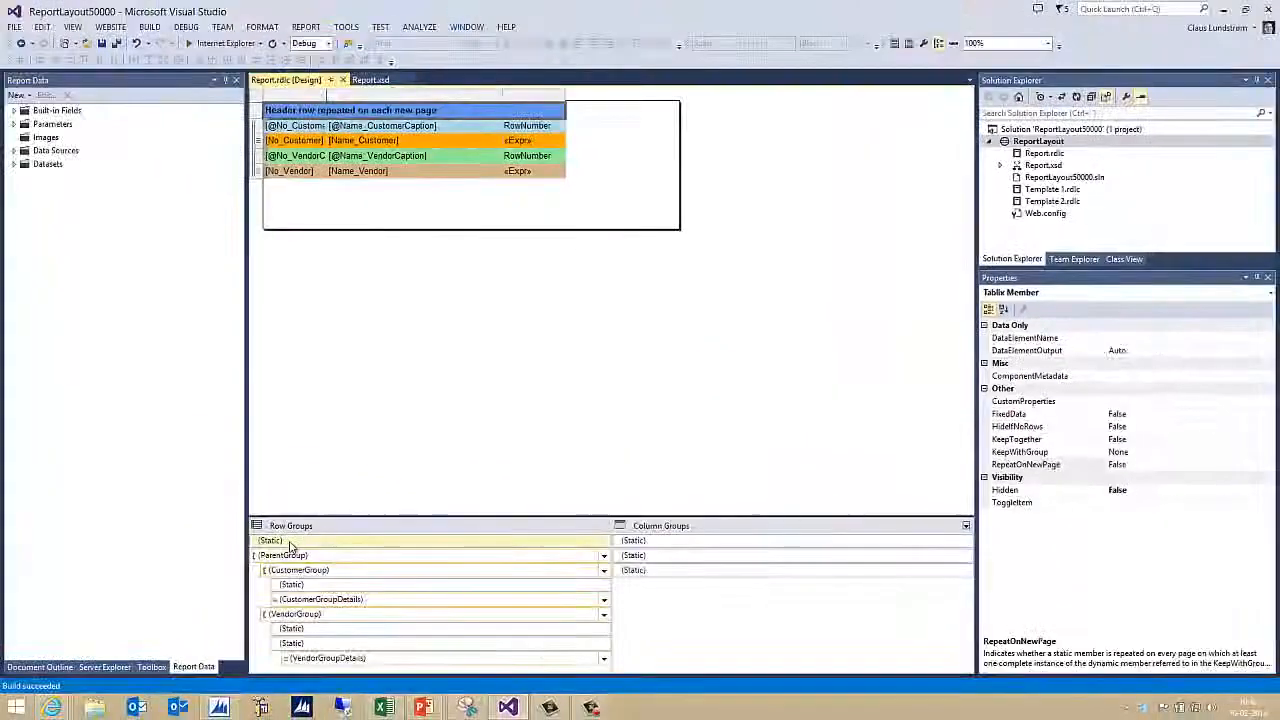
click(300, 545)
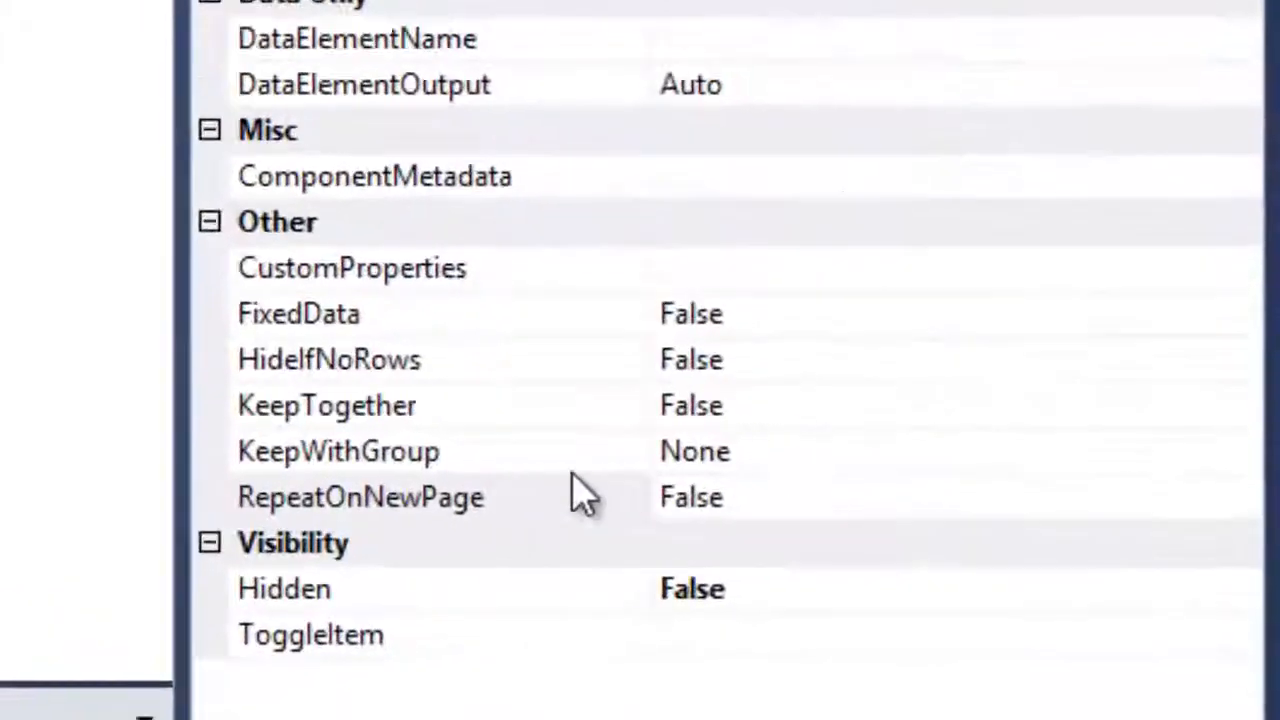
click(1140, 455)
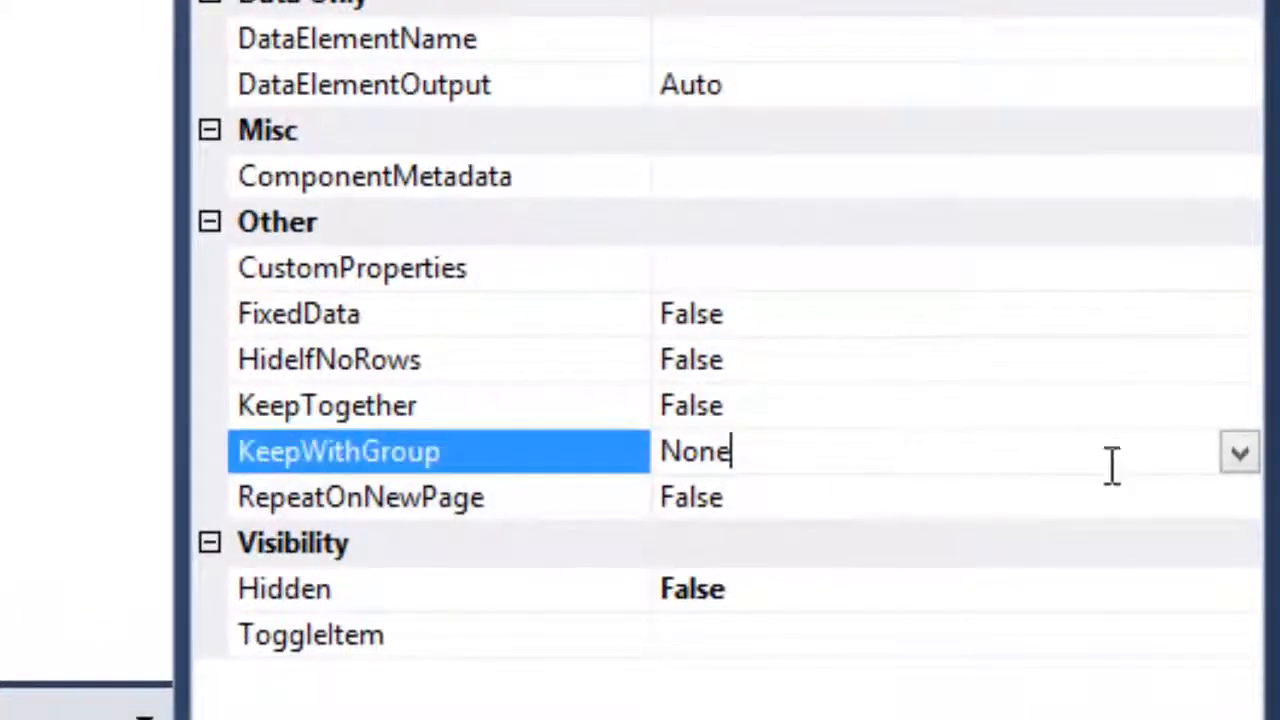
click(1240, 452)
click(760, 590)
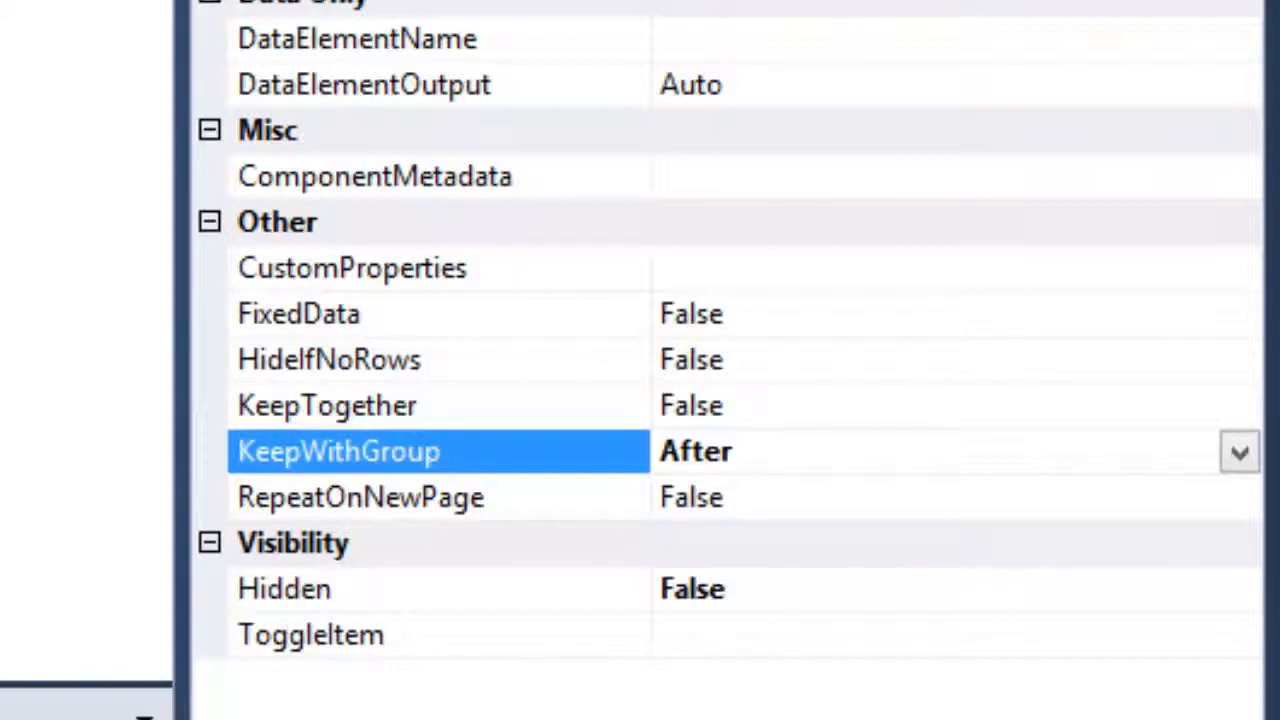
Set the header row's RepeatOnNewPage to True and rebuild the solution
click(840, 500)
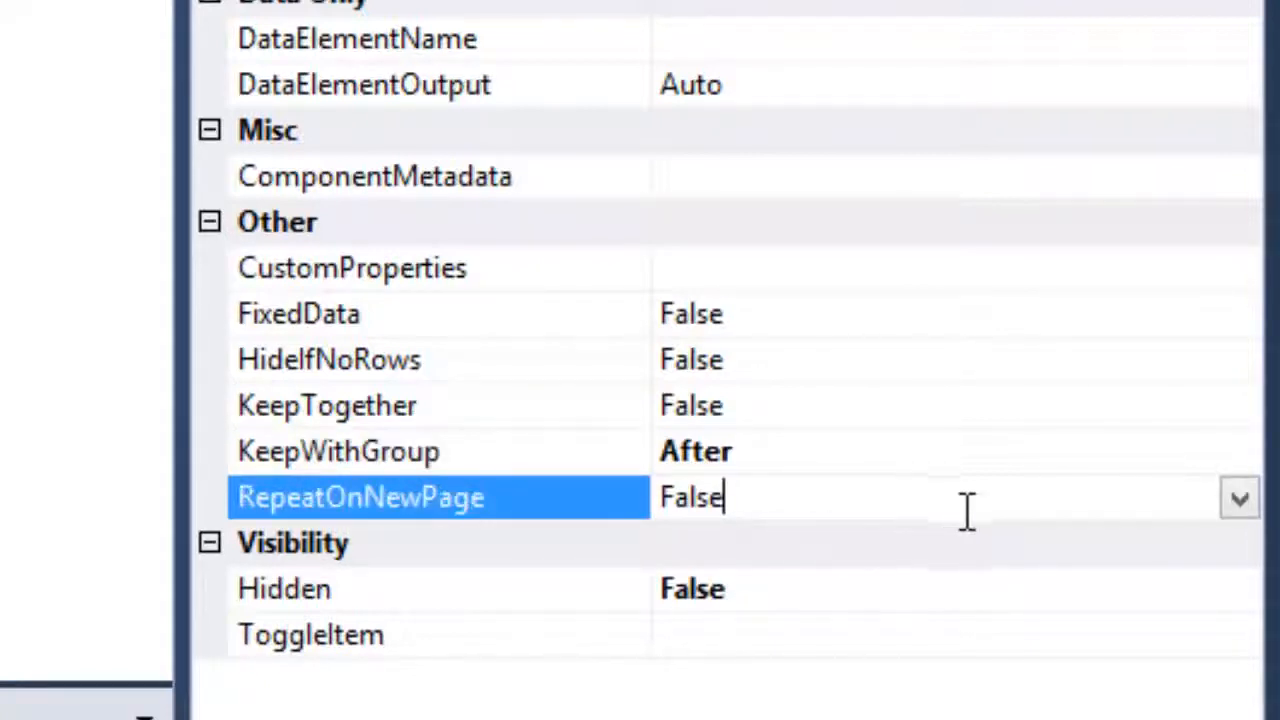
click(1242, 505)
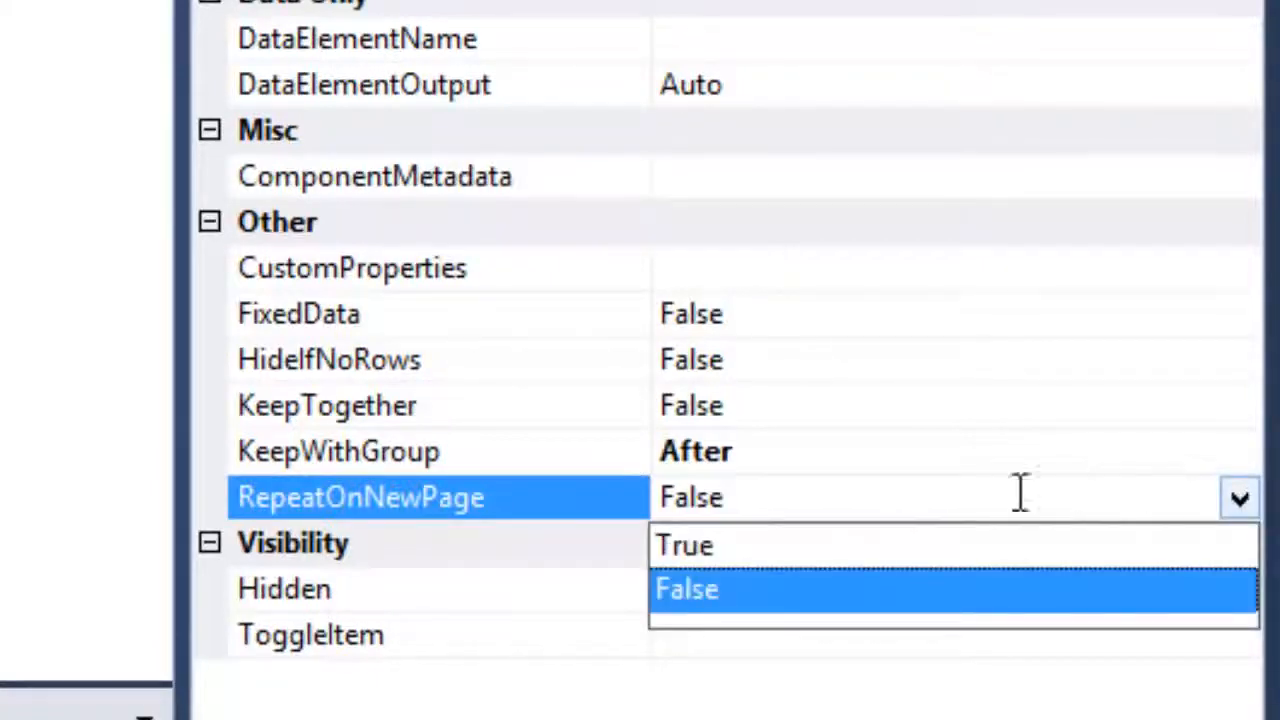
click(747, 548)
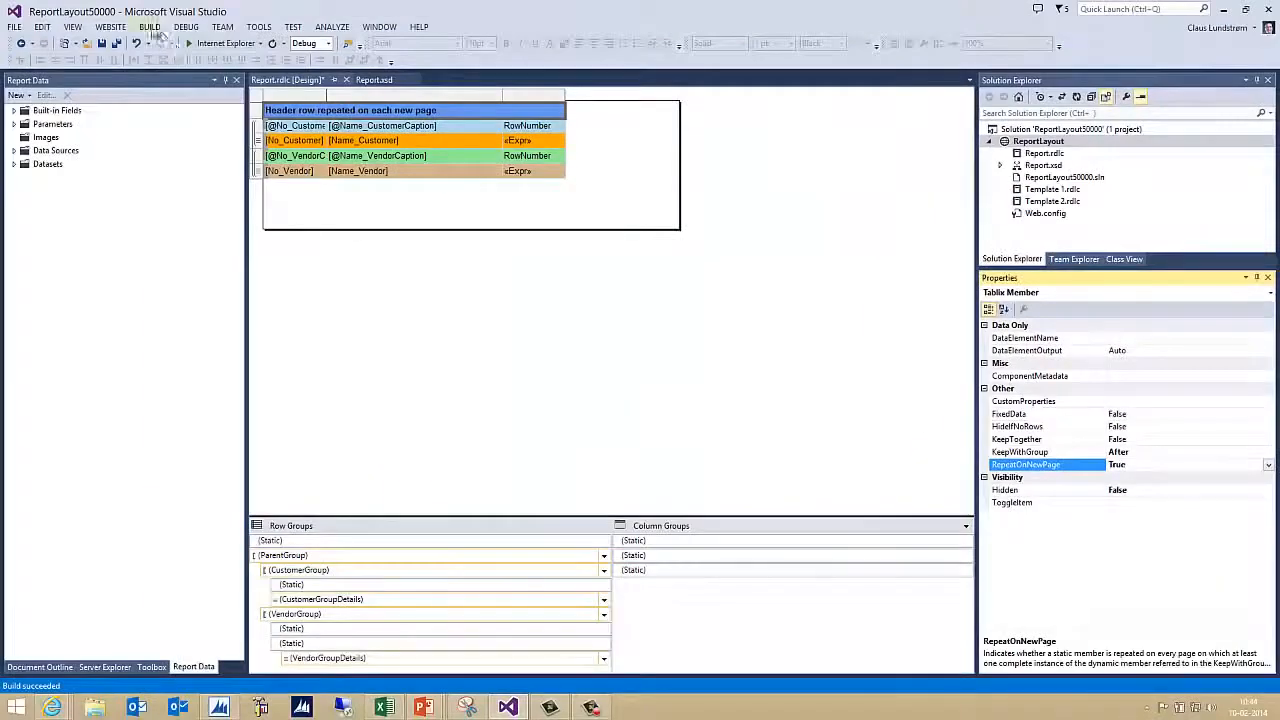
click(149, 26)
click(166, 45)
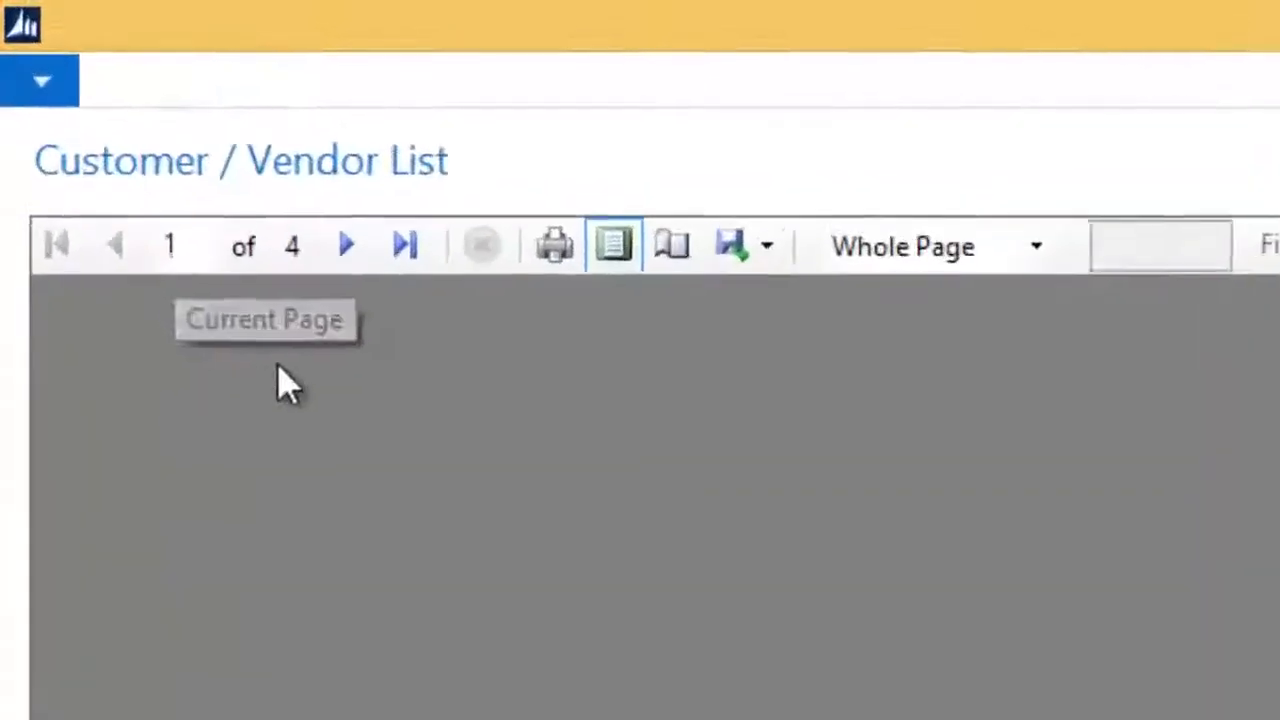
Page through preview pages 1–4 and back to page 3, checking the blue header row on each
click(346, 246)
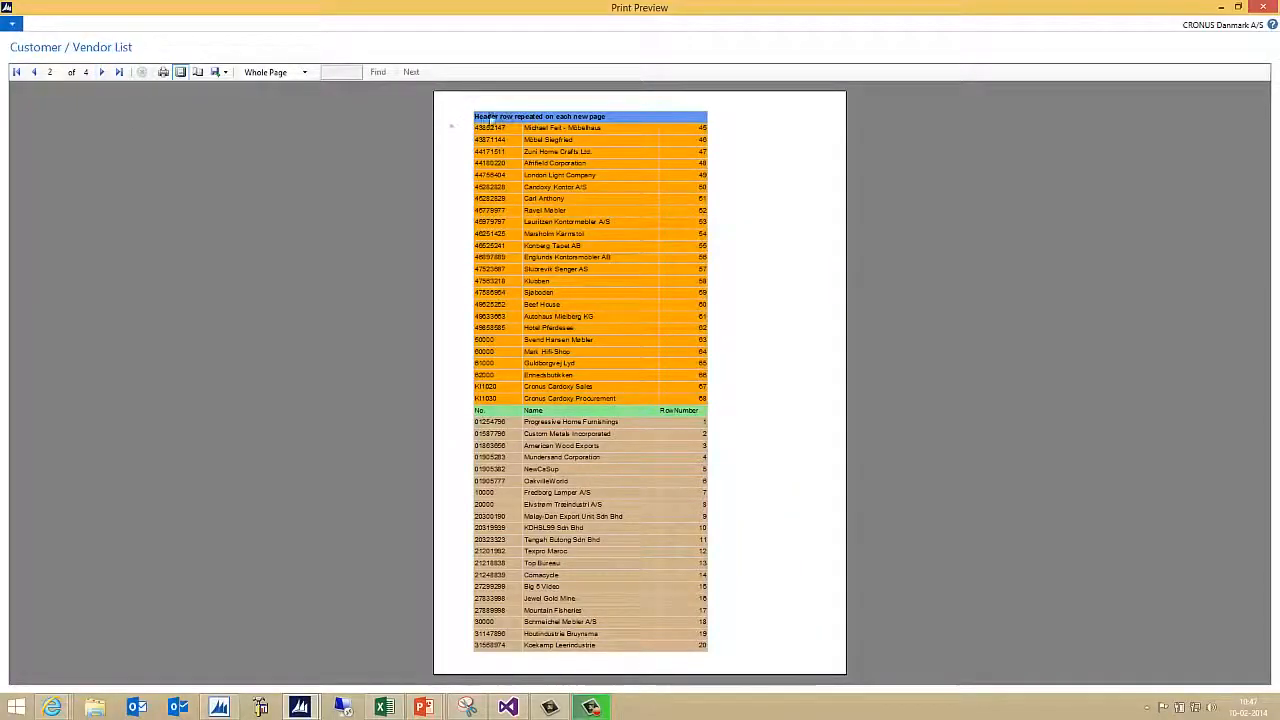
click(102, 74)
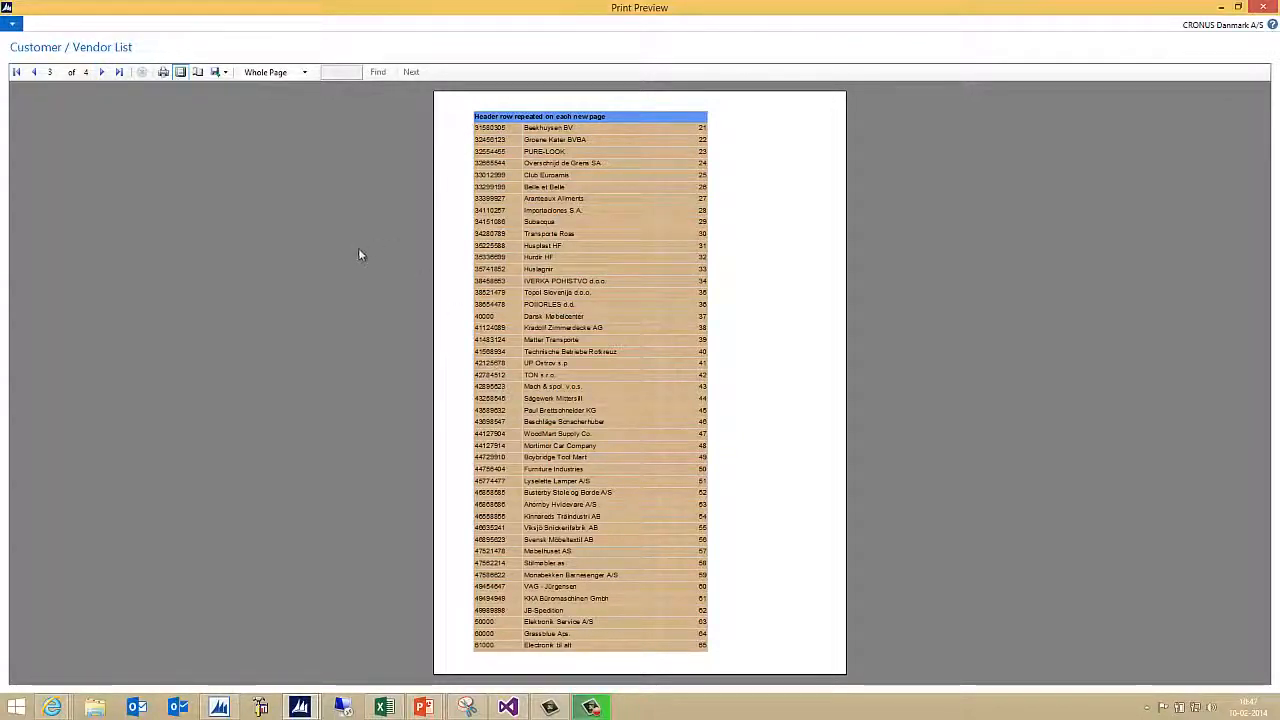
click(102, 72)
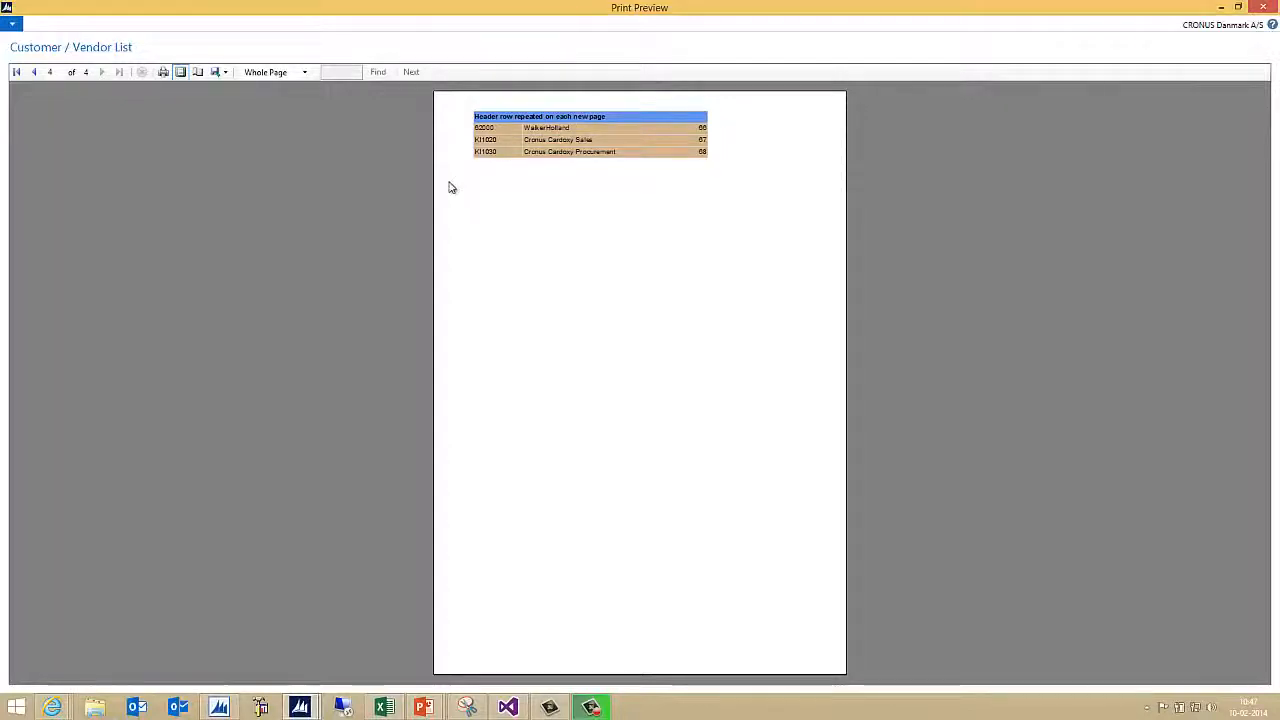
click(33, 72)
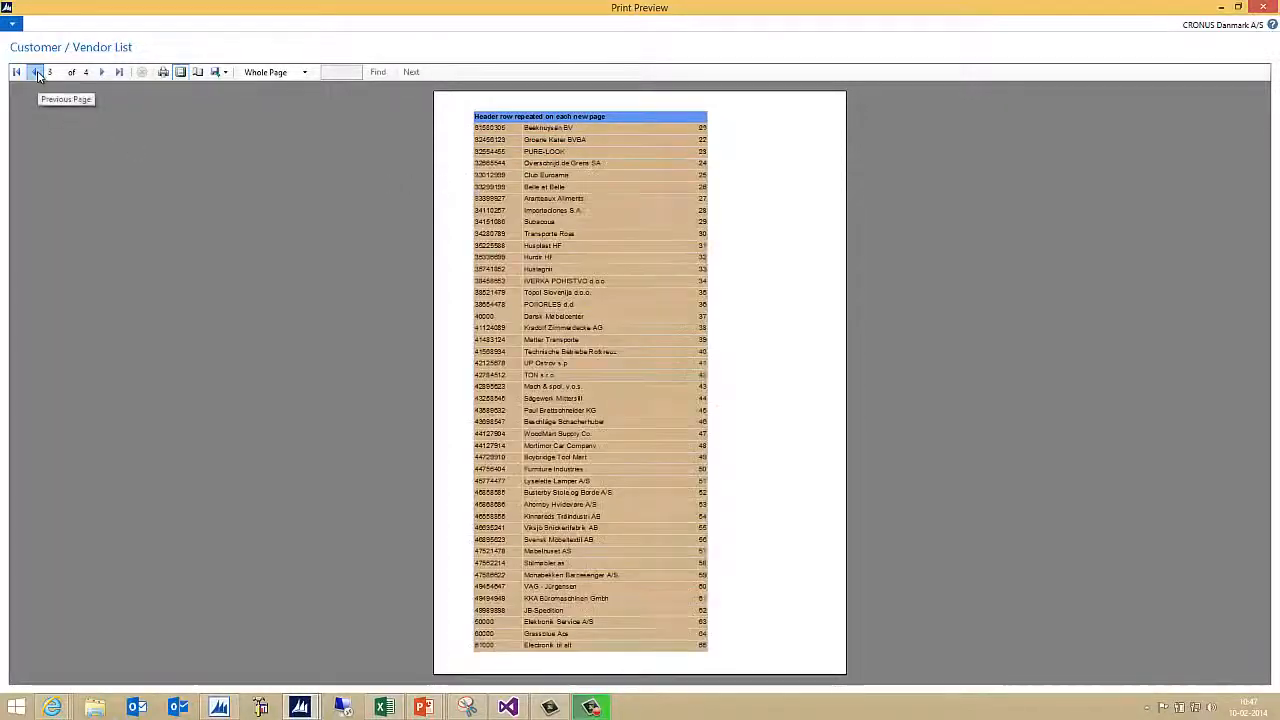
click(33, 72)
click(33, 72)
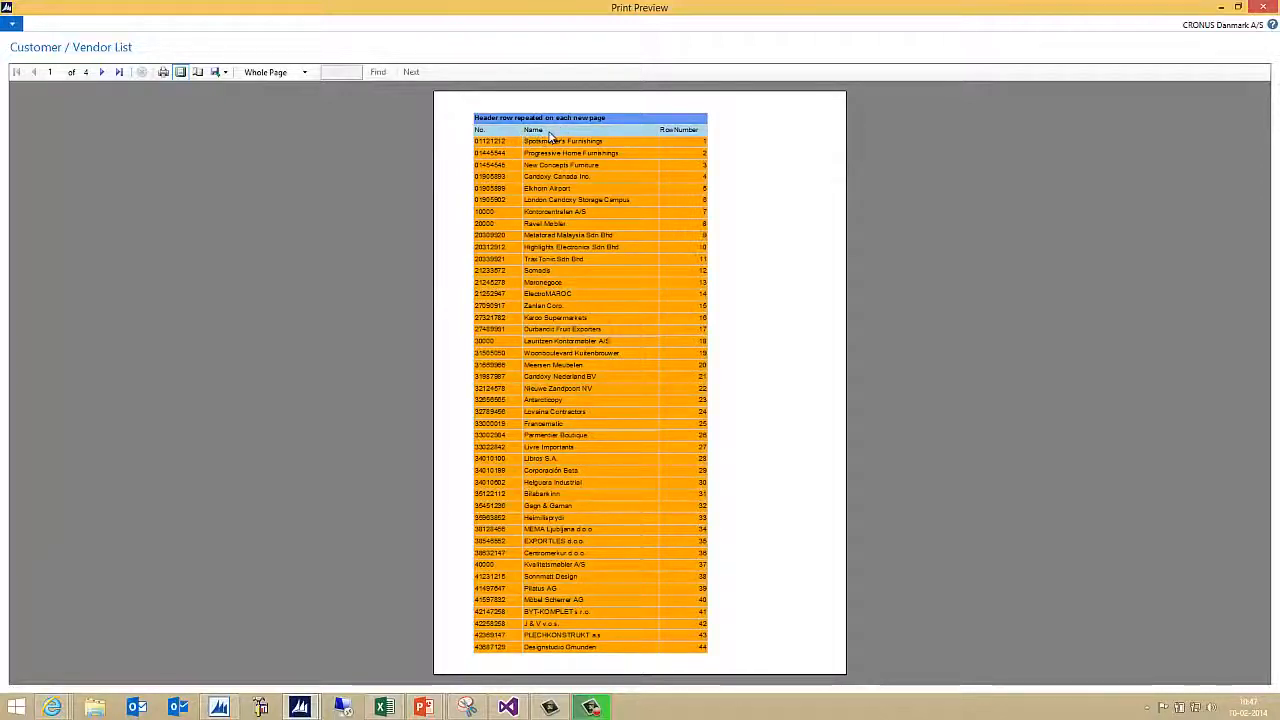
click(102, 73)
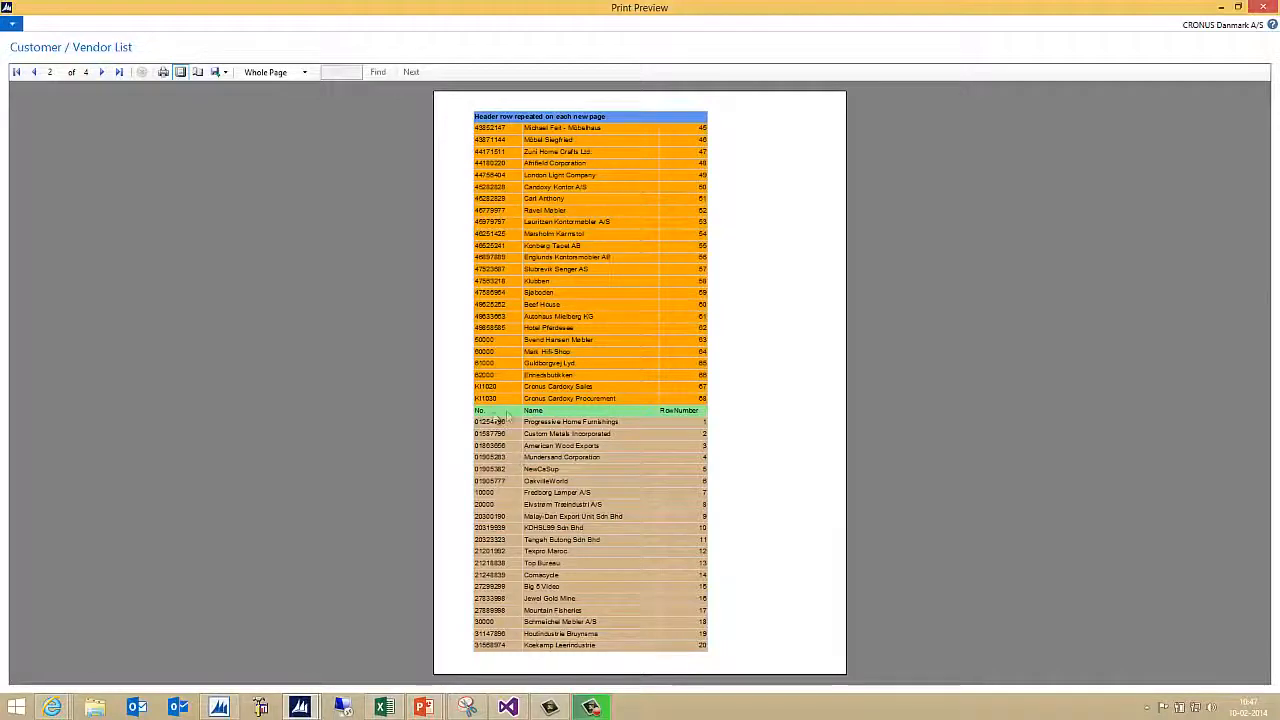
click(102, 73)
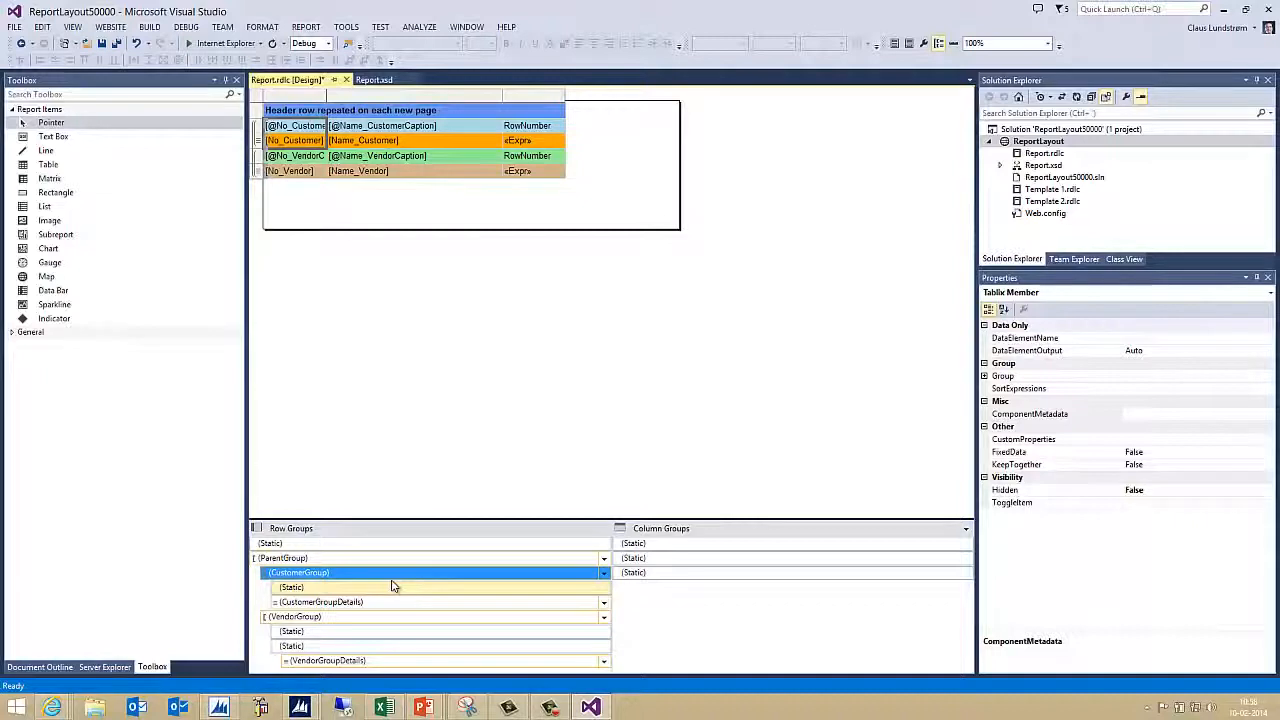
Set the CustomerGroup static caption row's KeepWithGroup to After and RepeatOnNewPage to True
click(327, 589)
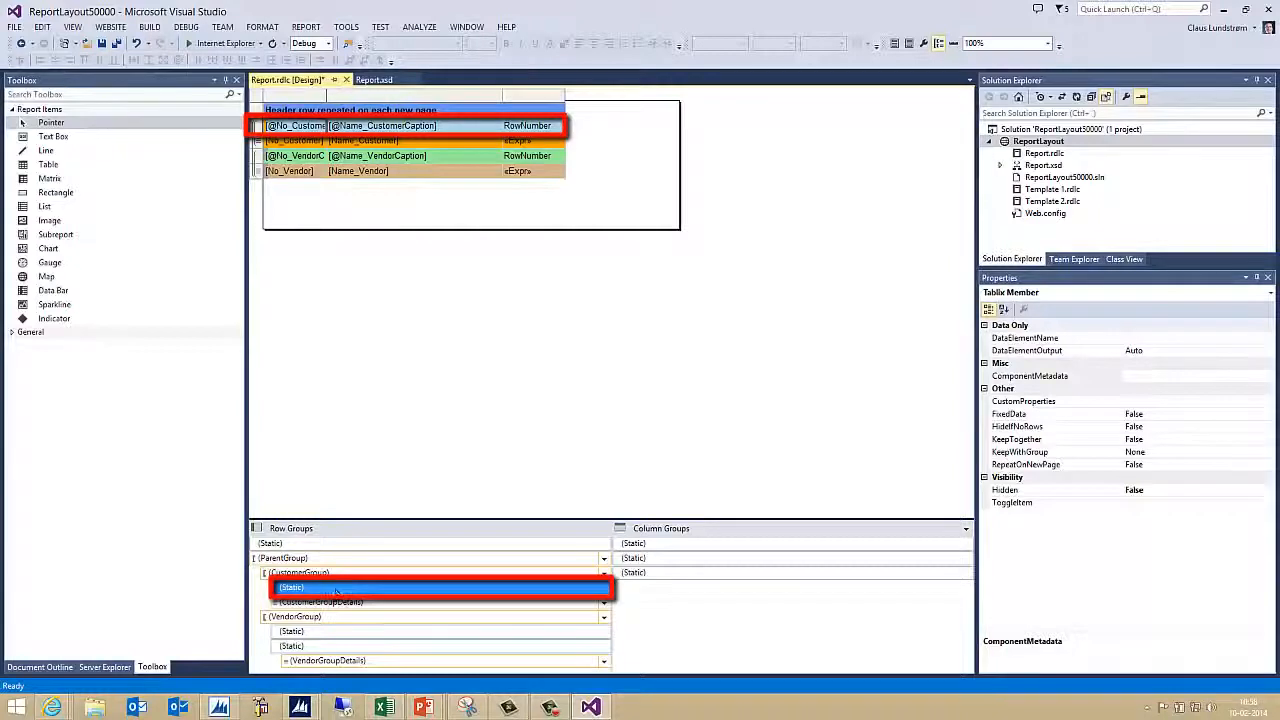
click(1175, 455)
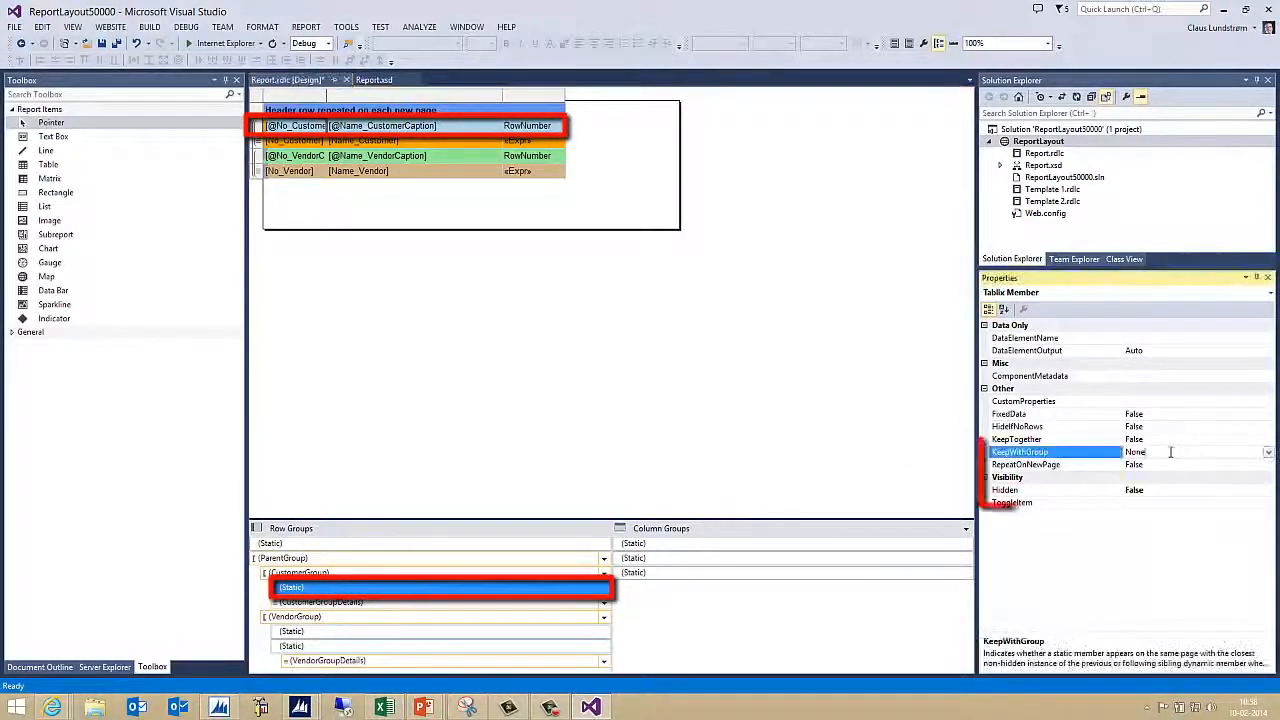
click(1268, 452)
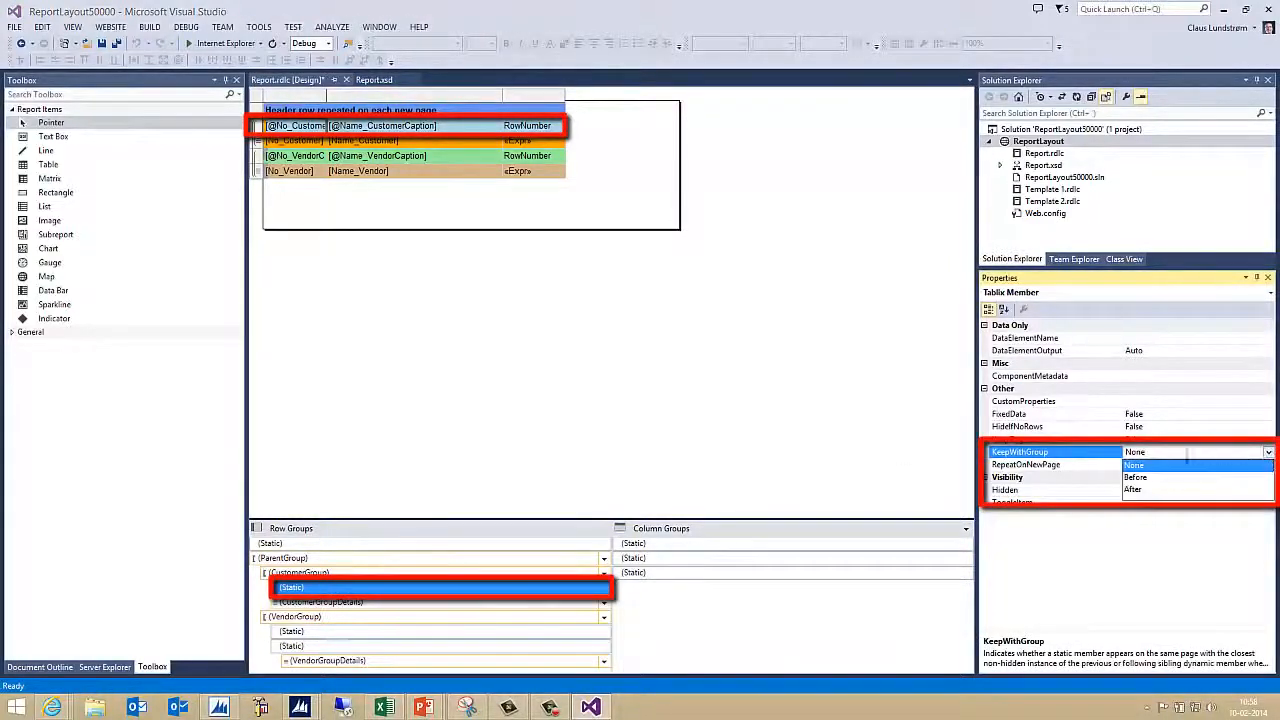
click(1137, 489)
click(1160, 465)
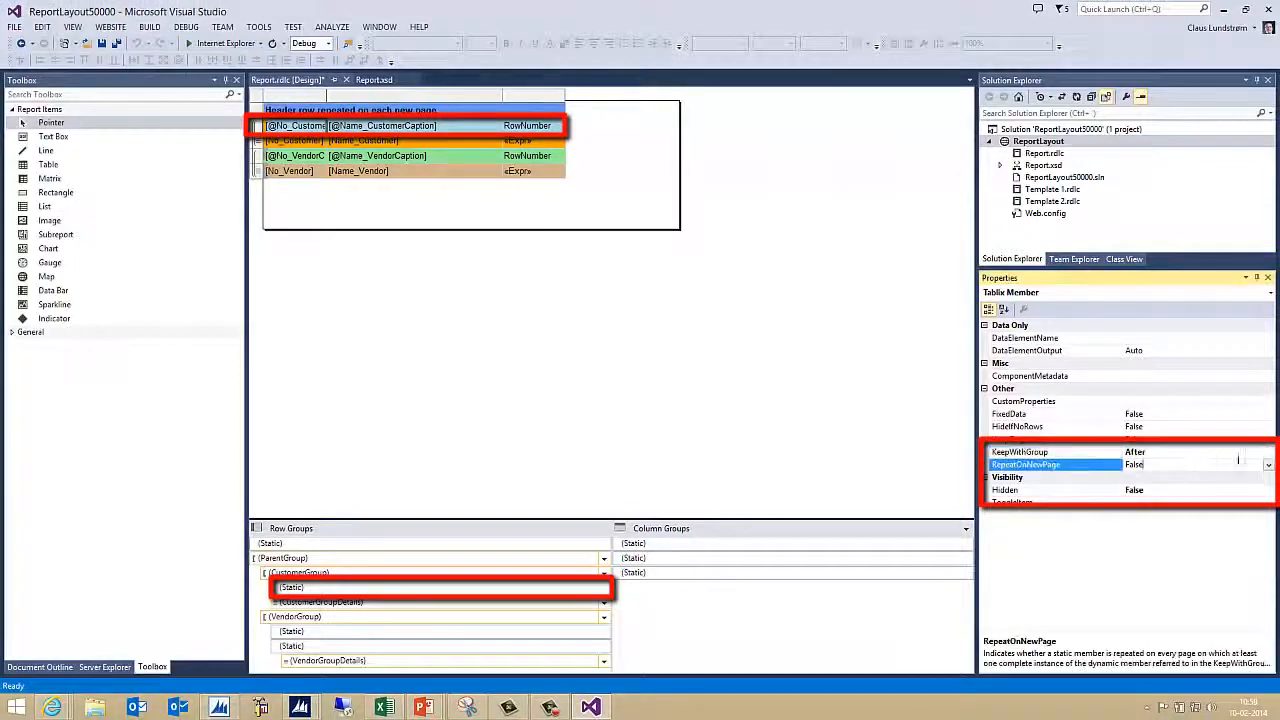
click(1268, 464)
click(1145, 478)
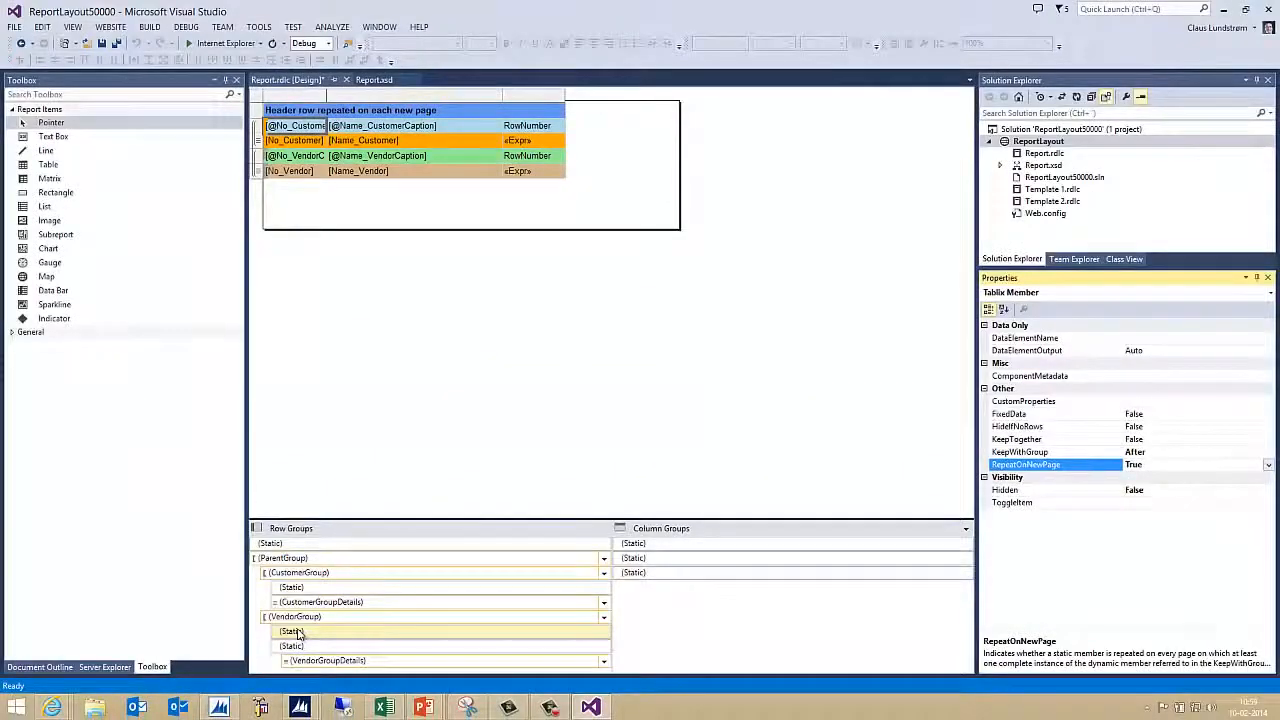
Give the VendorGroup first static row KeepWithGroup After and RepeatOnNewPage True, then build the solution
click(296, 633)
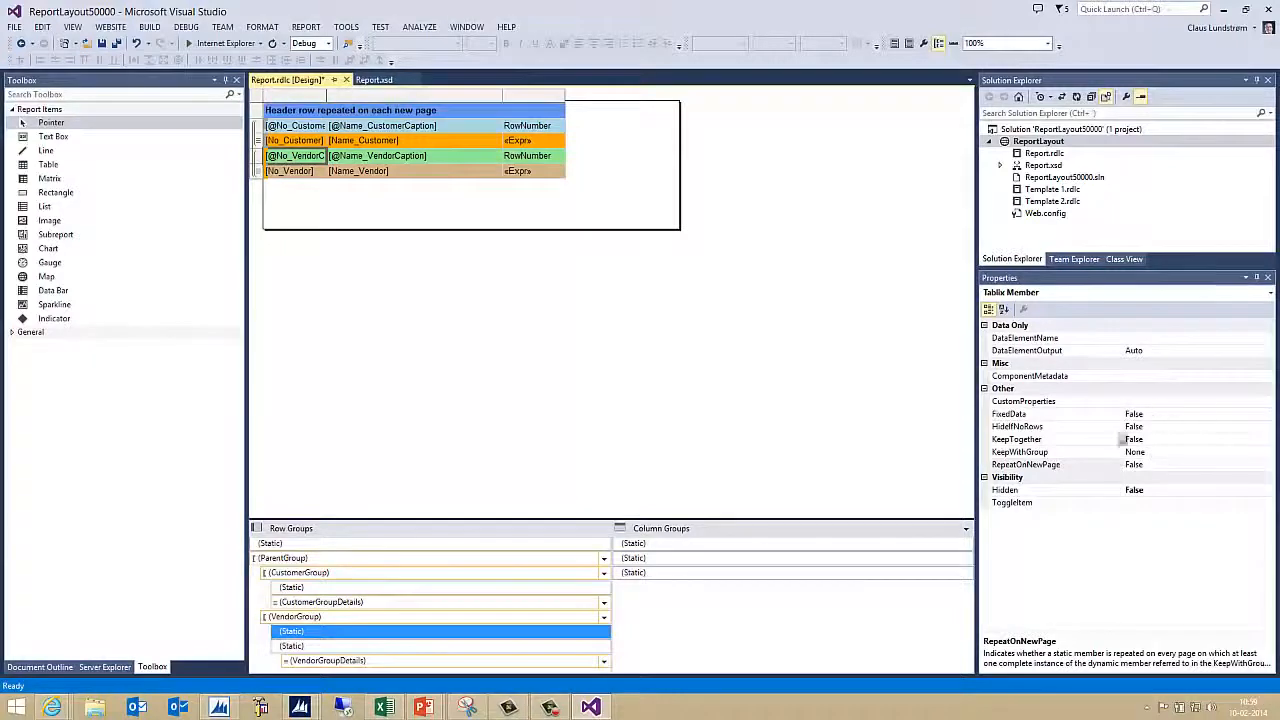
click(1155, 452)
click(1266, 452)
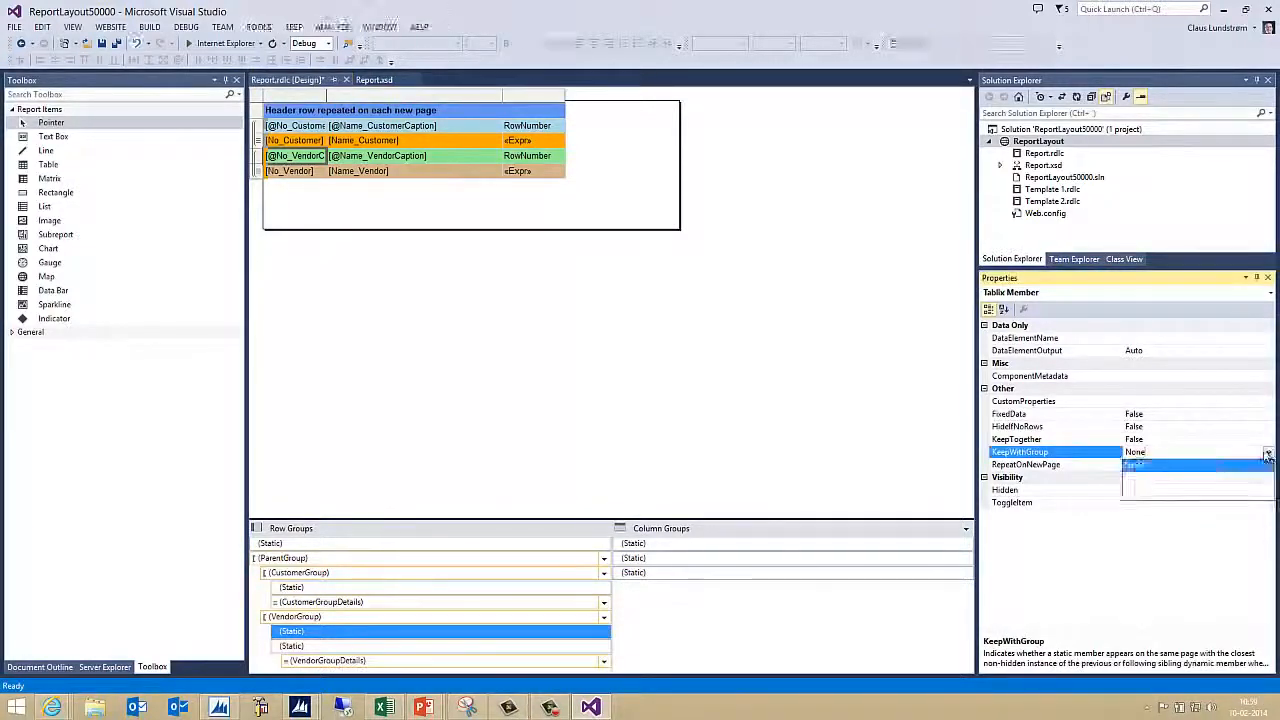
click(1145, 489)
click(1169, 464)
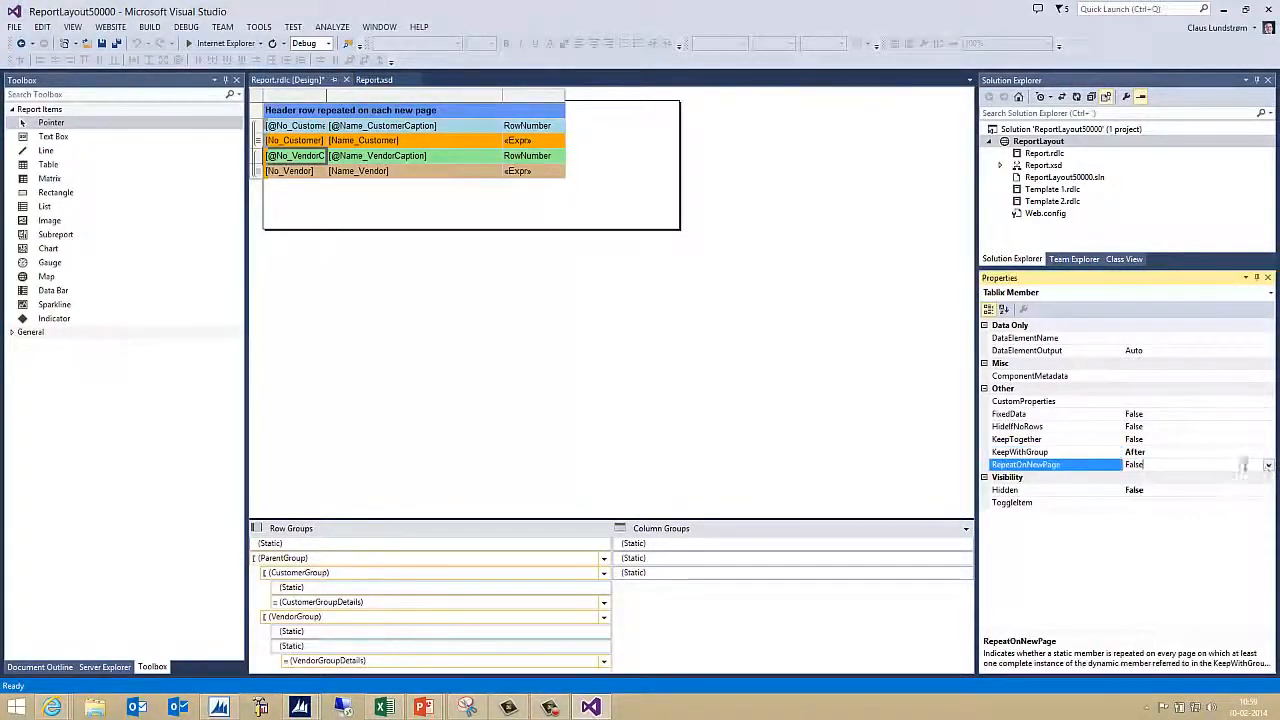
click(1268, 464)
click(1187, 478)
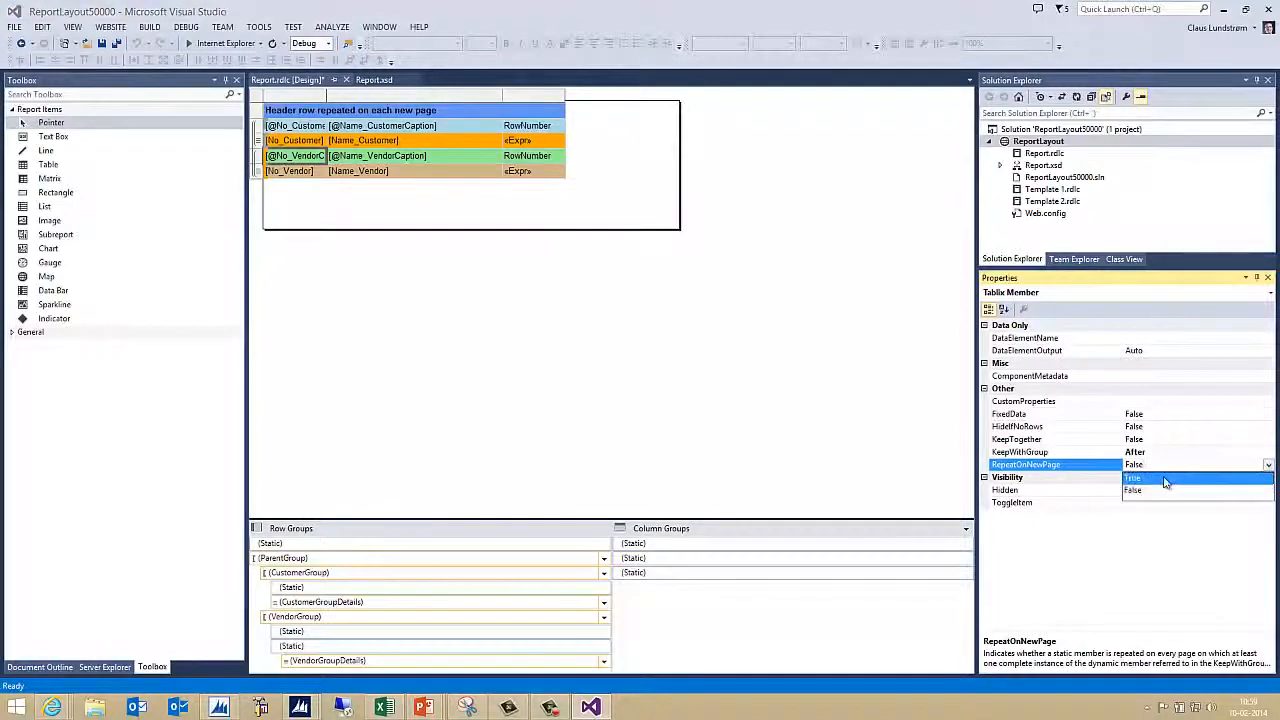
click(150, 27)
click(166, 42)
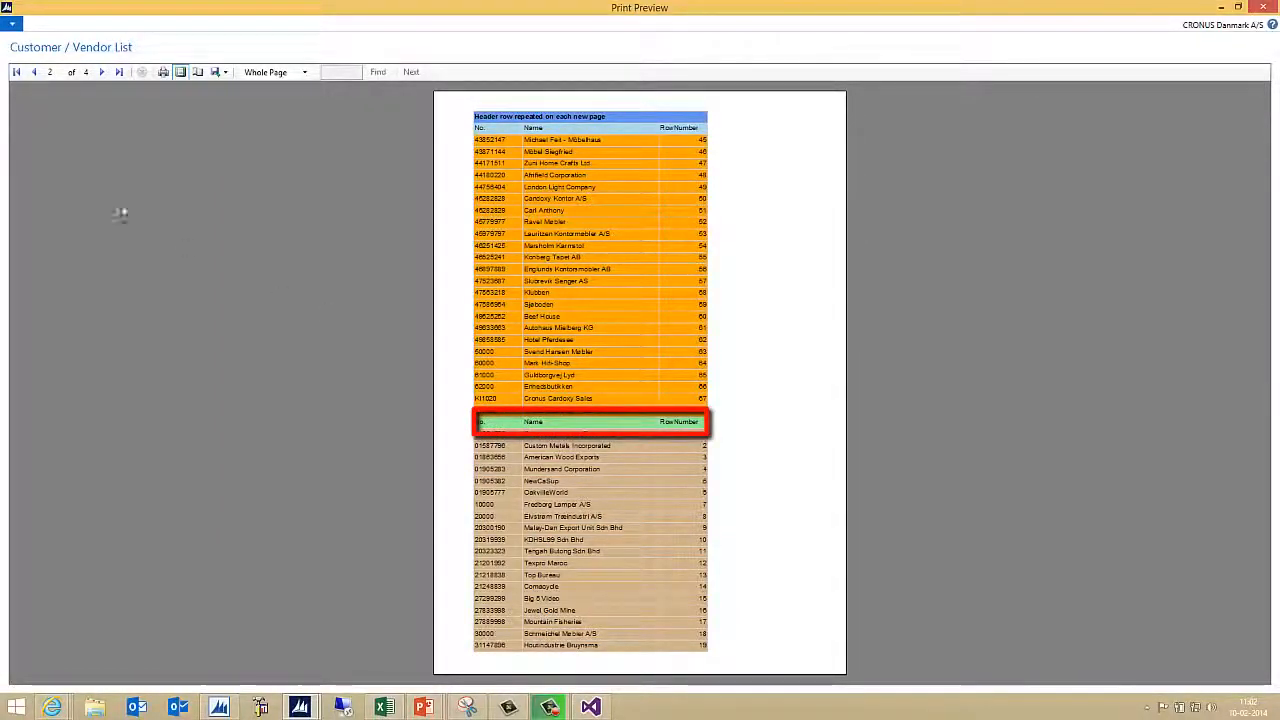
Advance the Customer / Vendor List preview to page 3 of 4
click(102, 75)
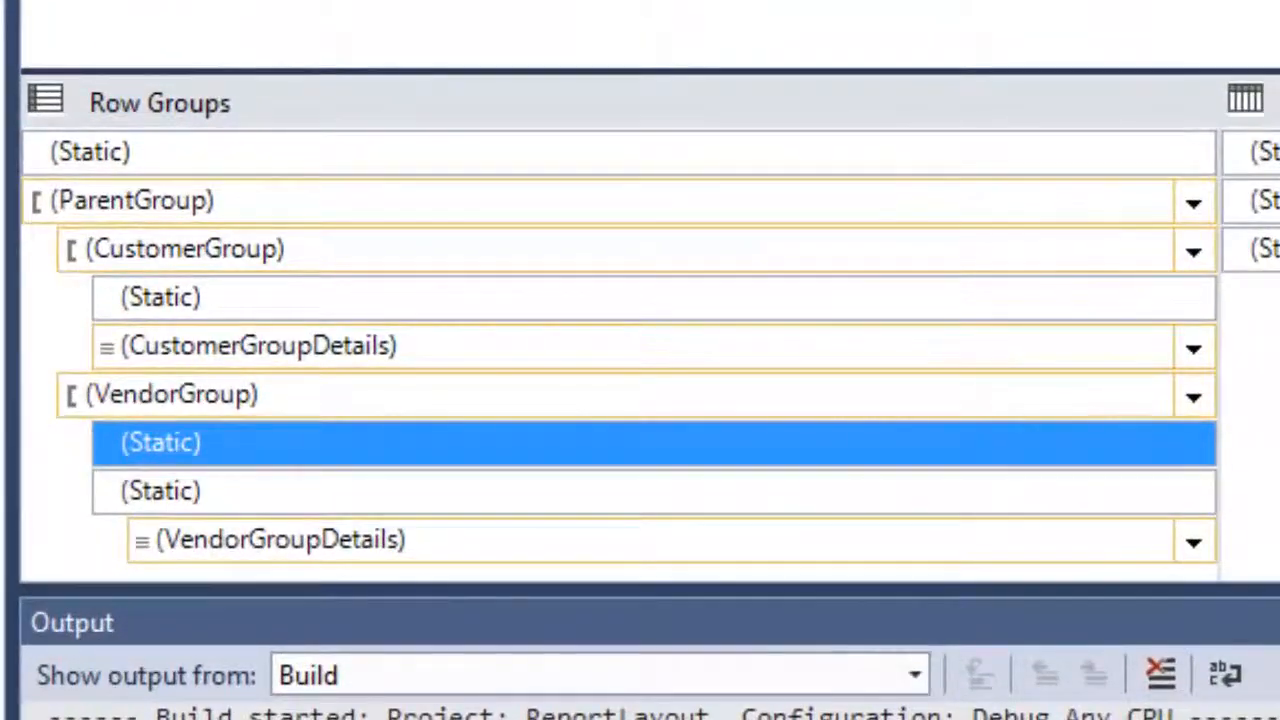
Give the VendorGroup second static row KeepWithGroup After and RepeatOnNewPage True, then rebuild the solution
click(258, 495)
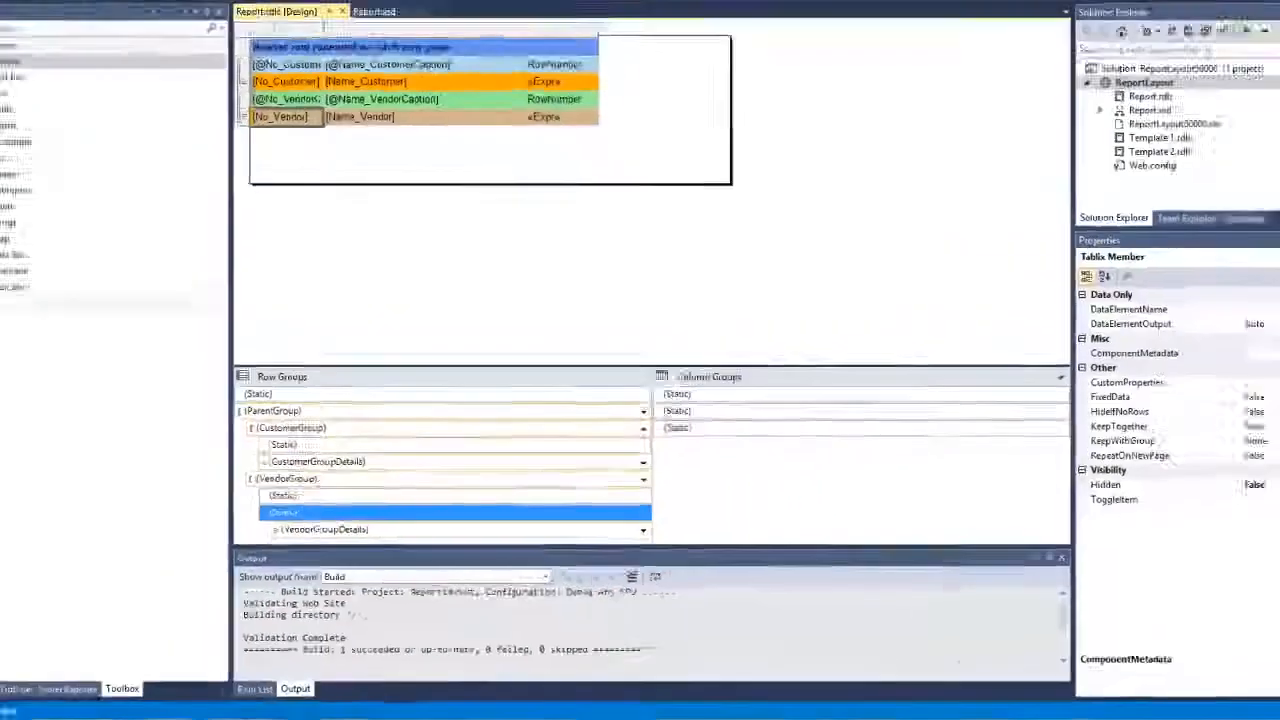
click(1170, 452)
click(1265, 450)
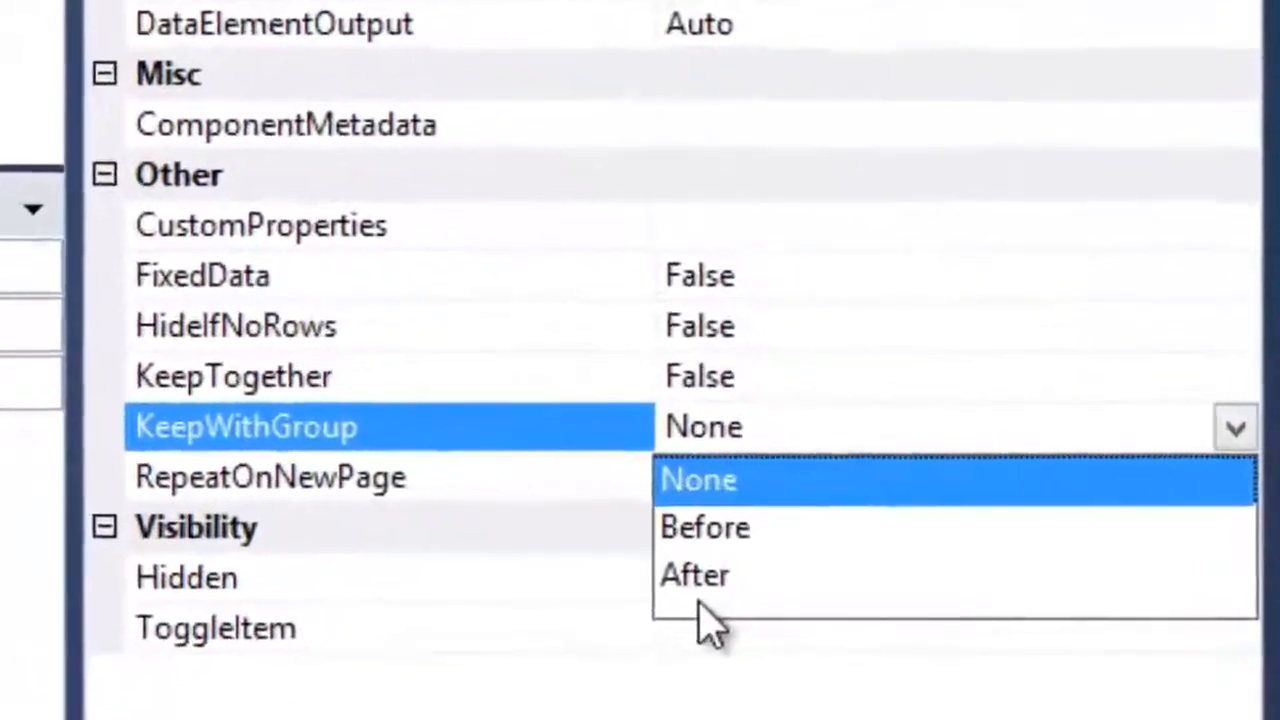
click(700, 580)
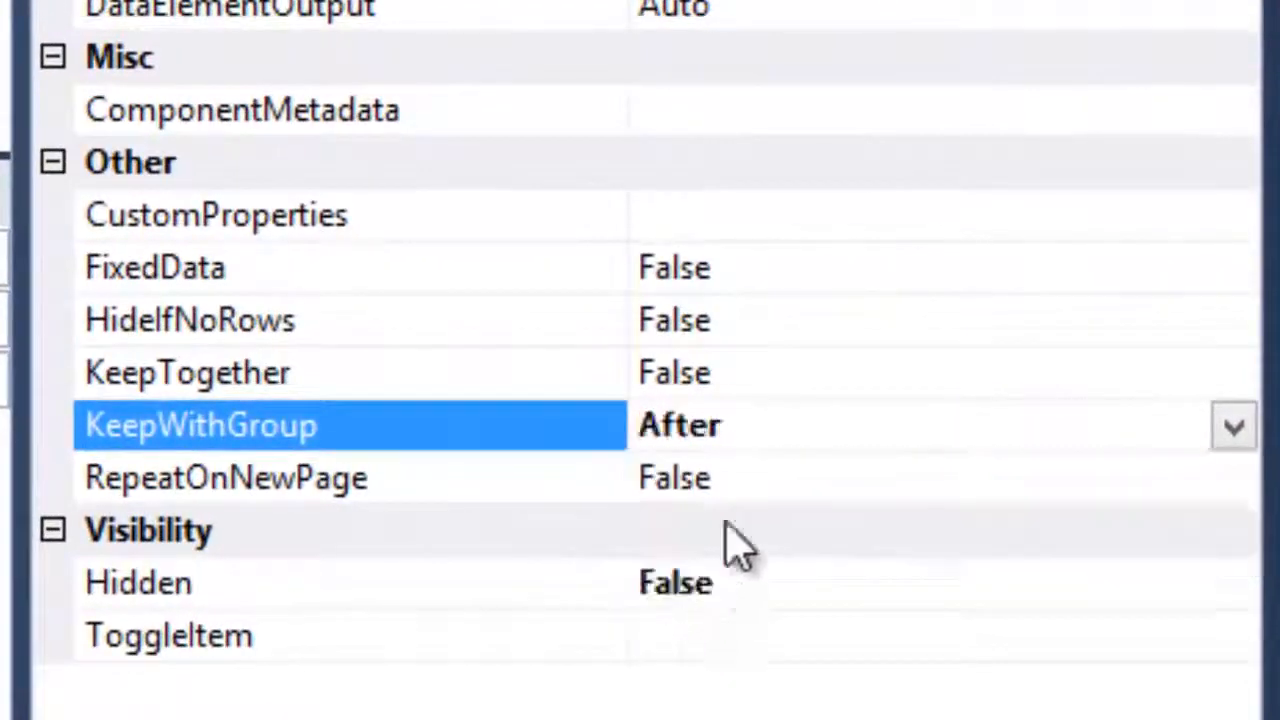
click(1222, 480)
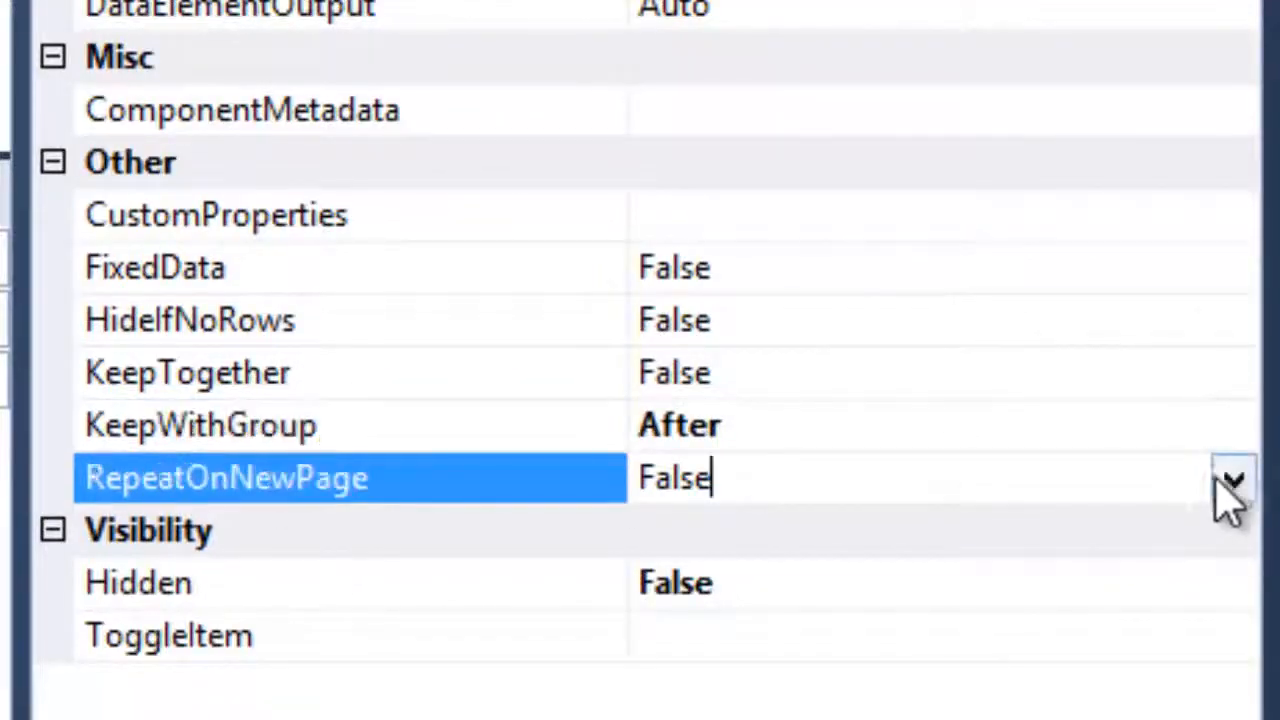
click(1235, 482)
click(670, 531)
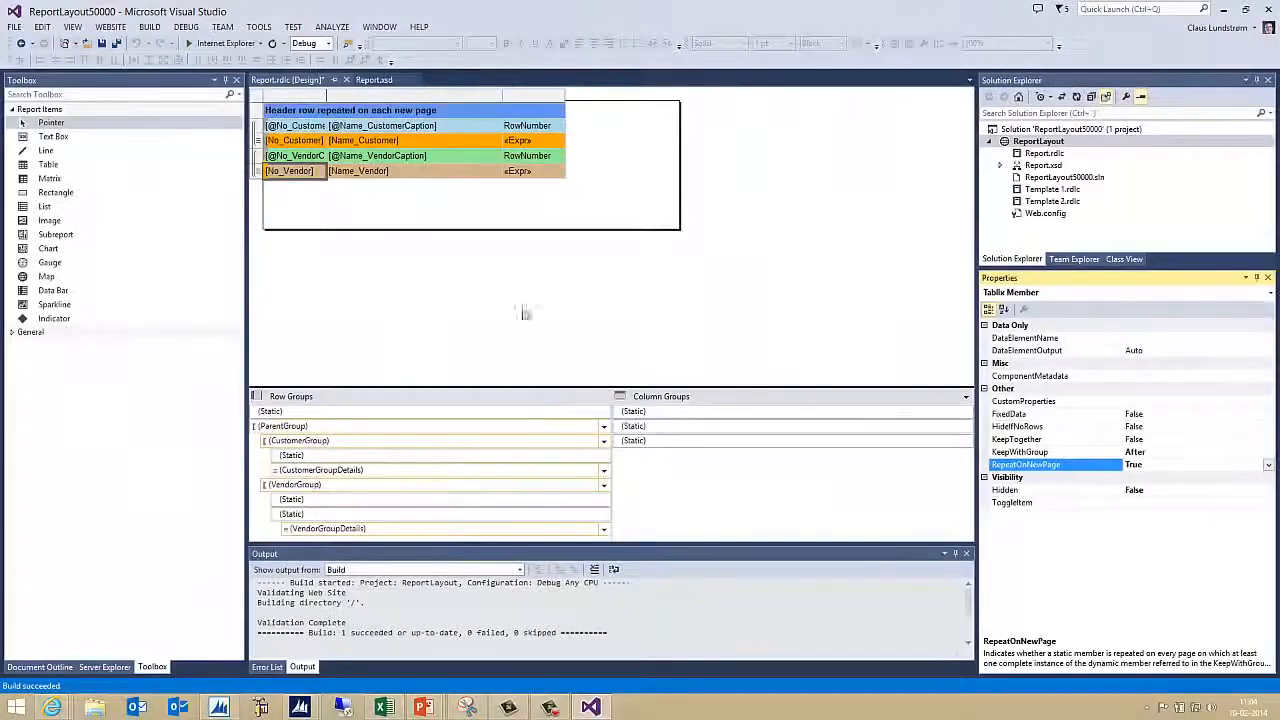
click(149, 27)
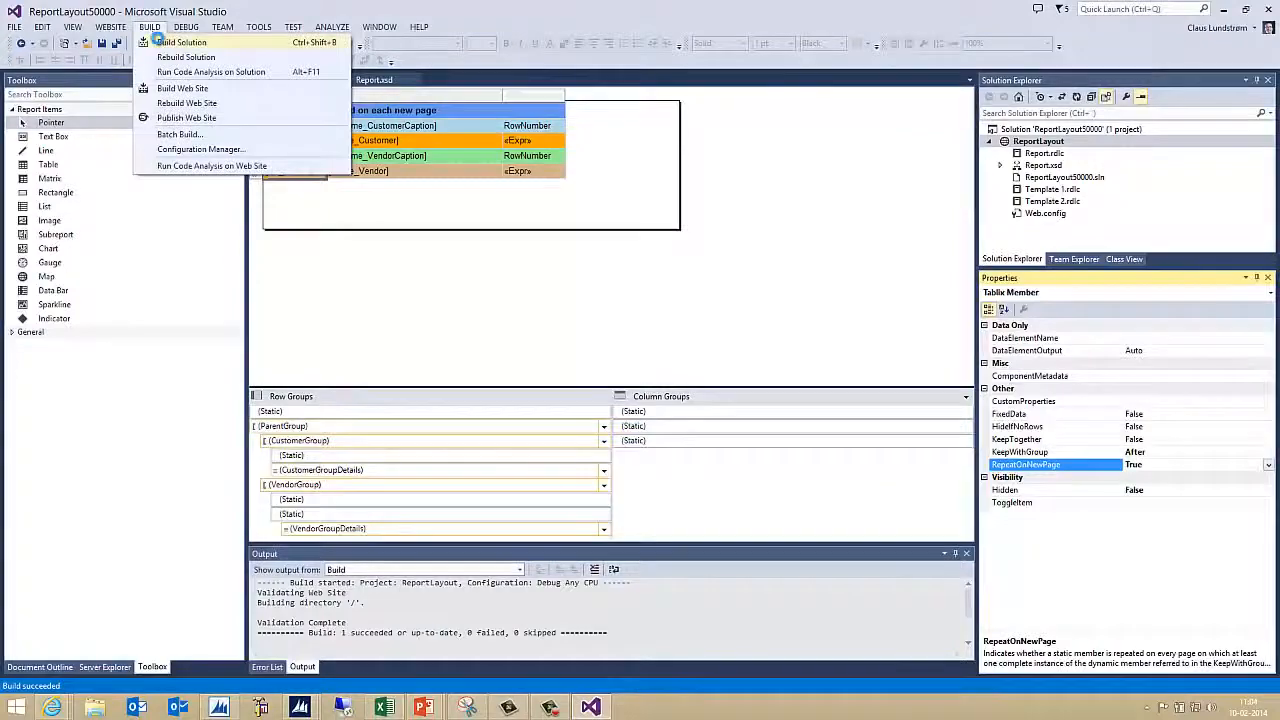
click(160, 44)
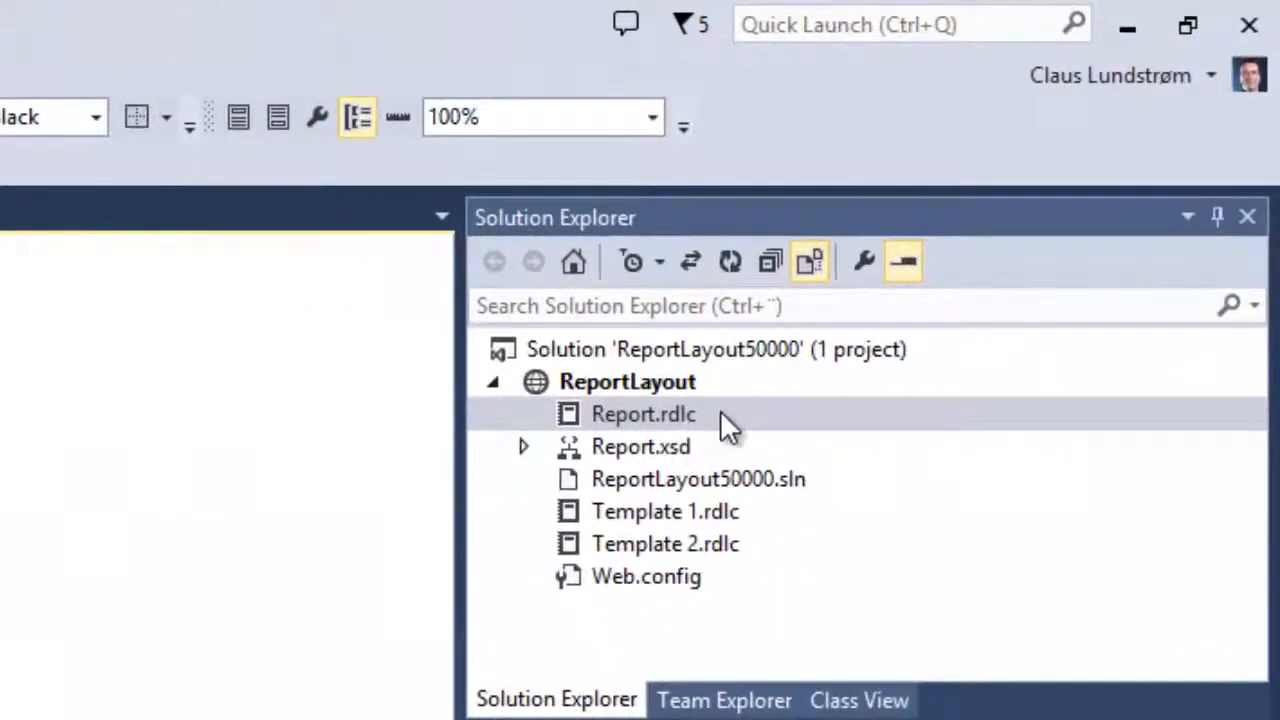
Open Report.rdlc with the XML (Text) Editor
right_click(722, 412)
click(790, 445)
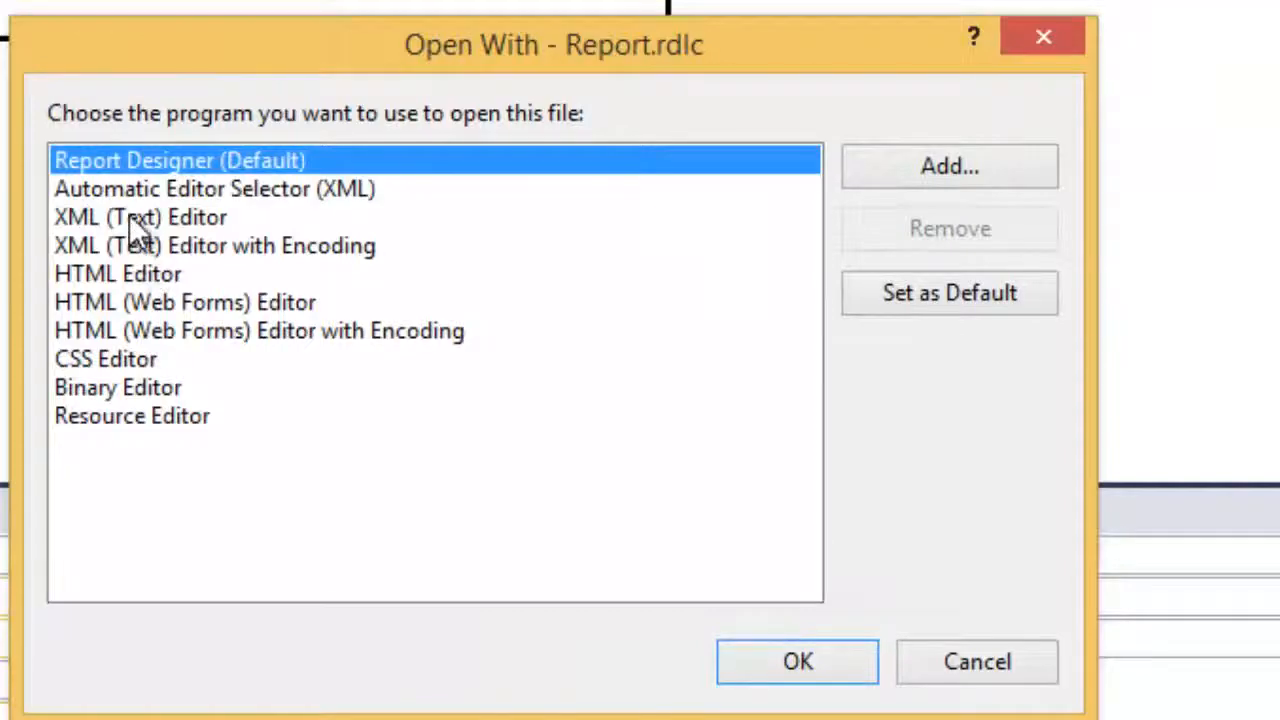
click(129, 217)
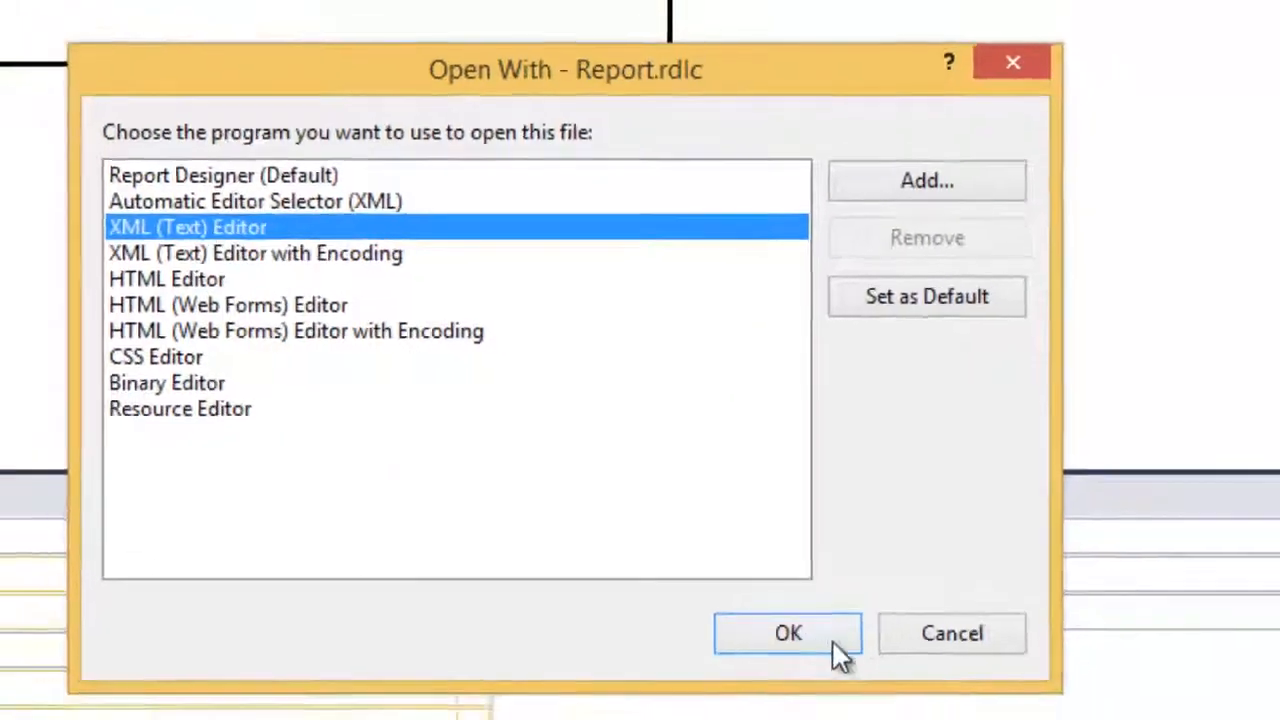
click(833, 640)
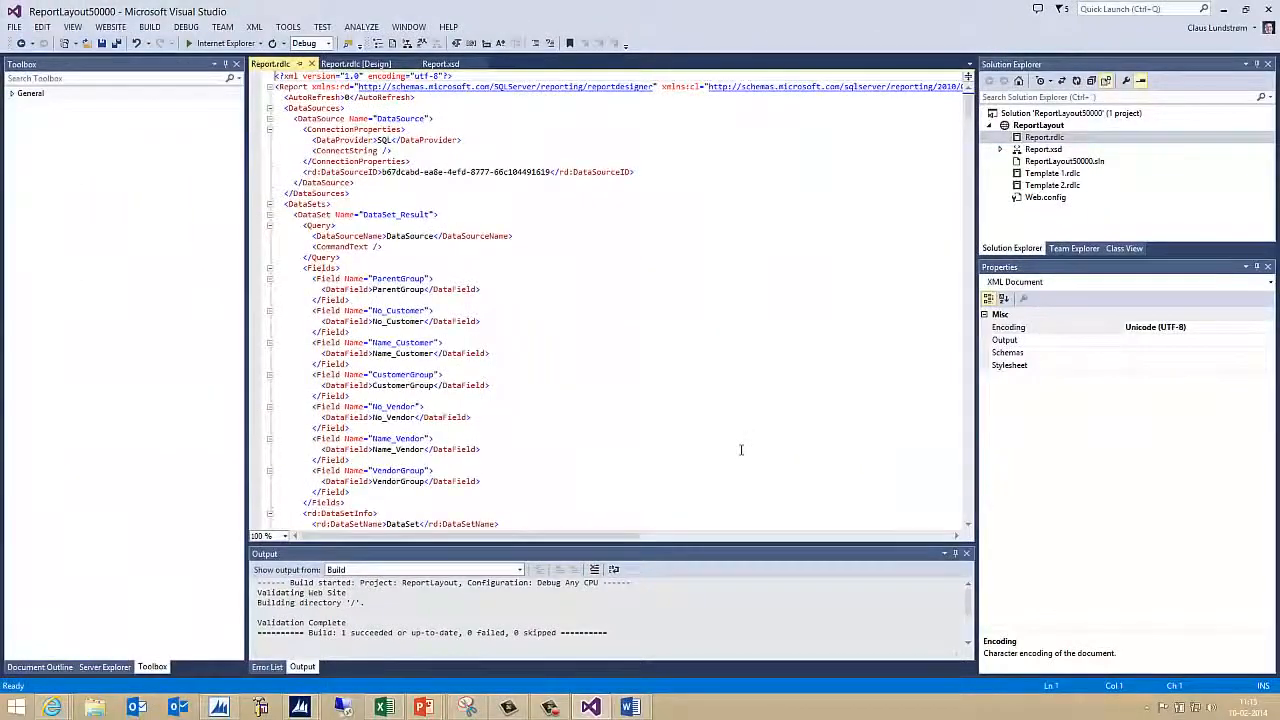
Search the XML for VendorGroupDetails to inspect the vendor group TablixMembers
key(ctrl+f)
text(VendorGroupDetails)
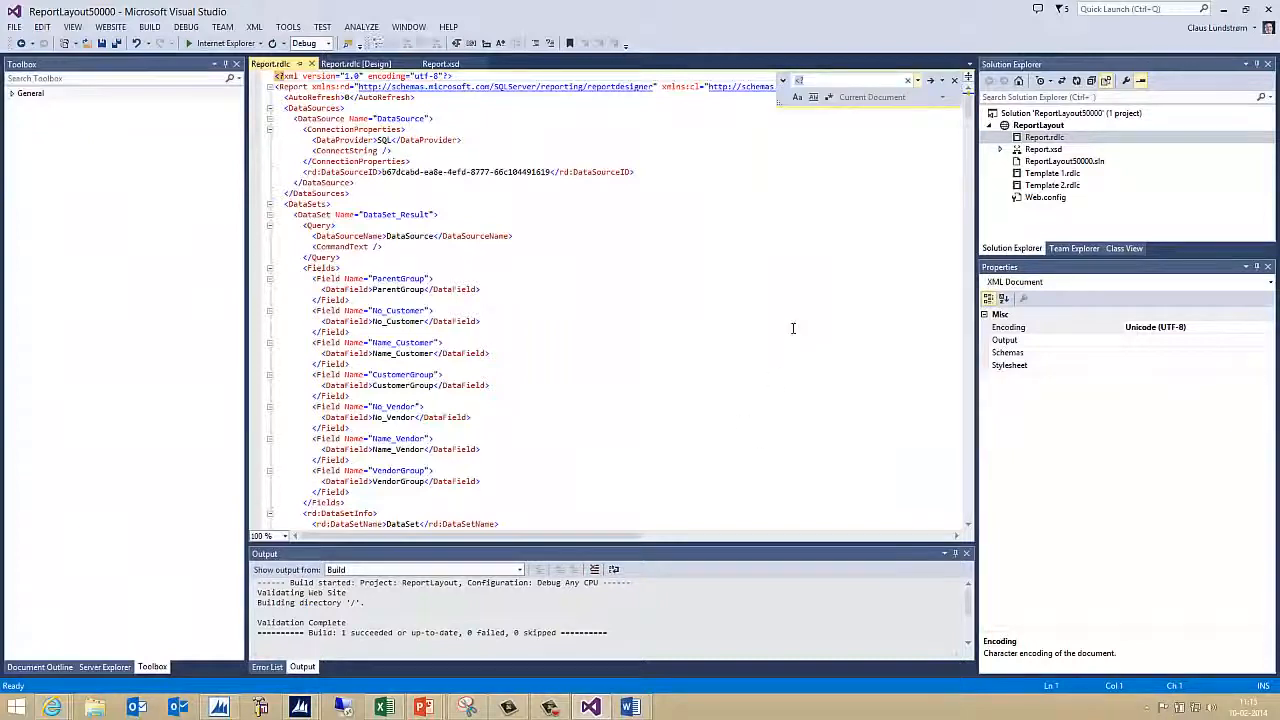
key(Return)
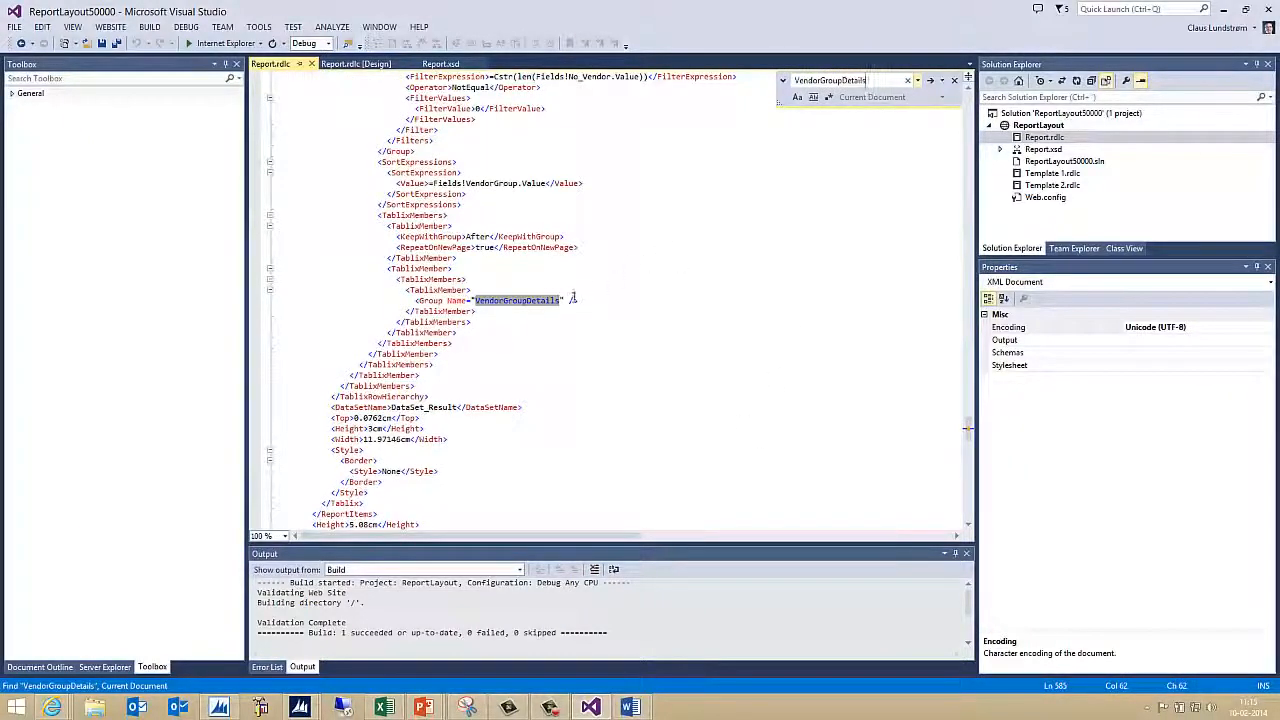
click(458, 300)
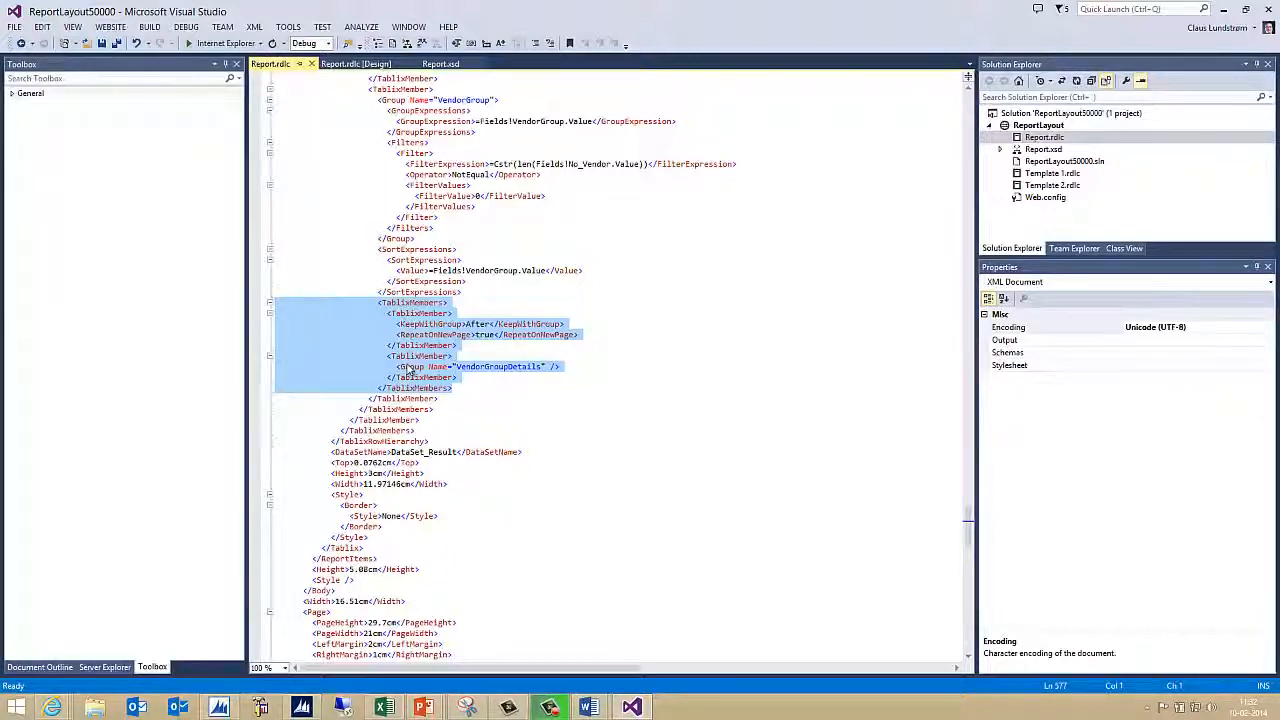
Back in Report.rdlc [Design], review the customer and vendor group rows' page settings, then rebuild the solution
click(355, 63)
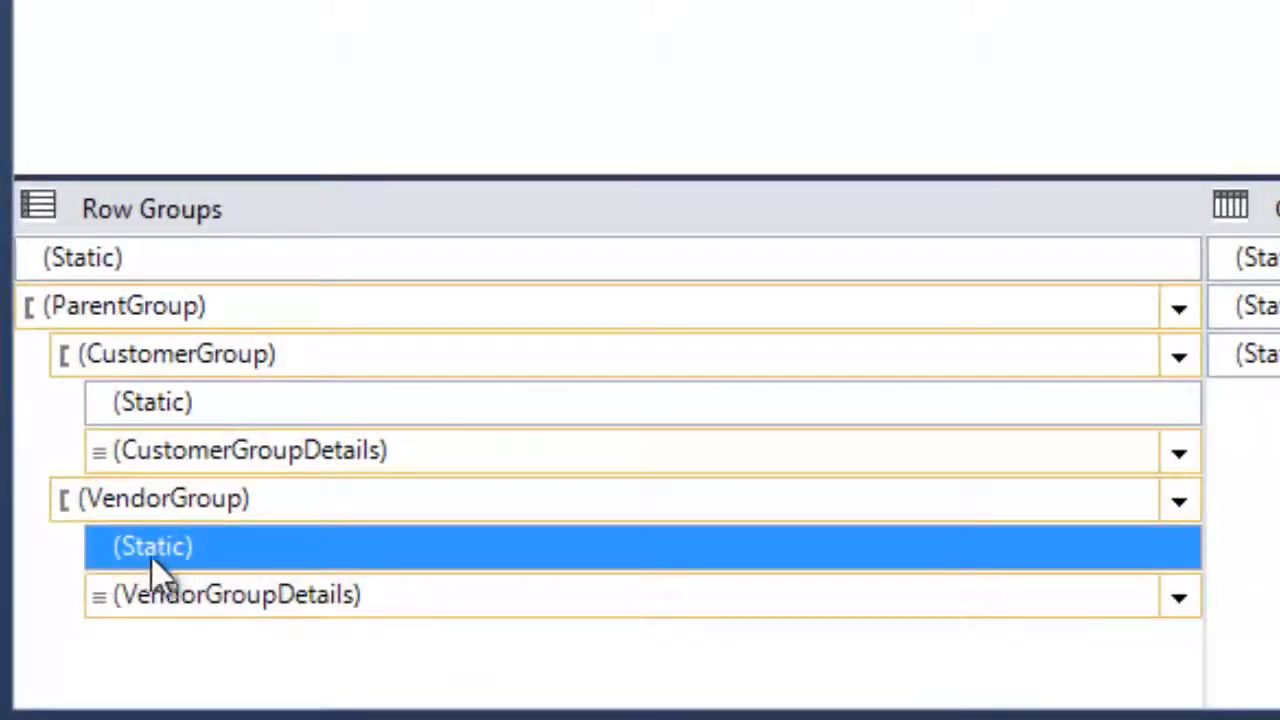
click(228, 405)
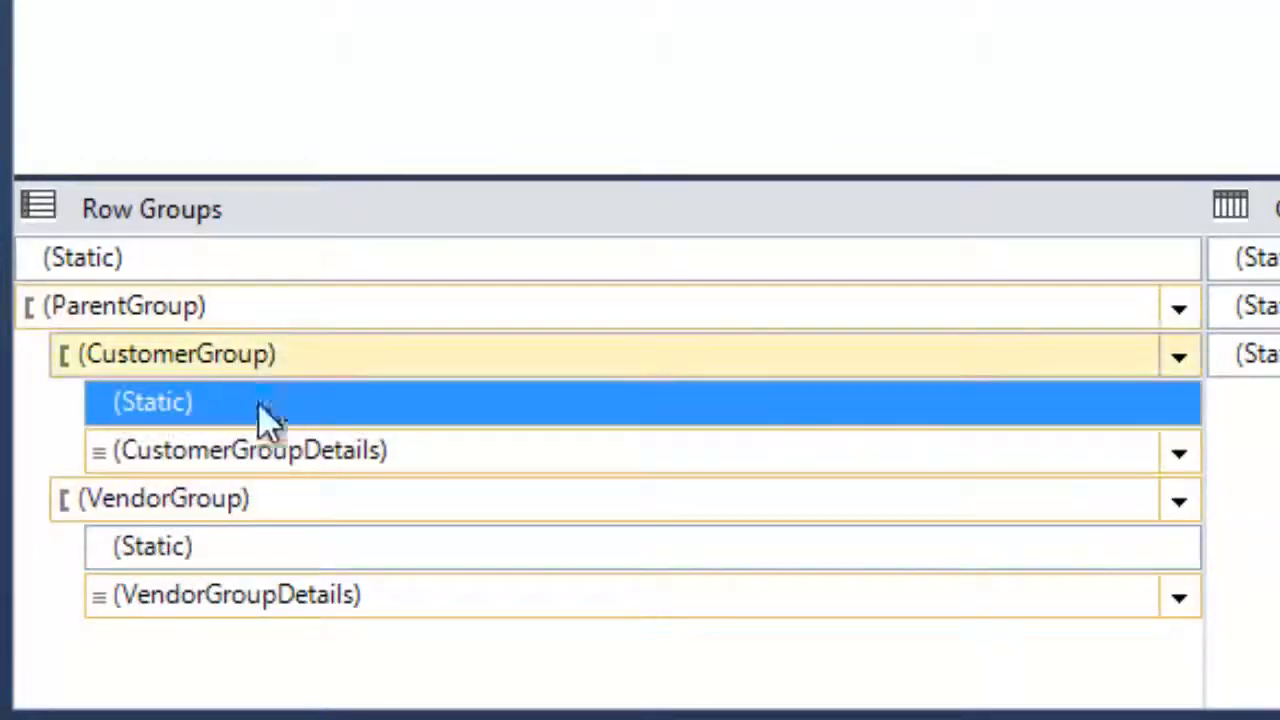
click(215, 600)
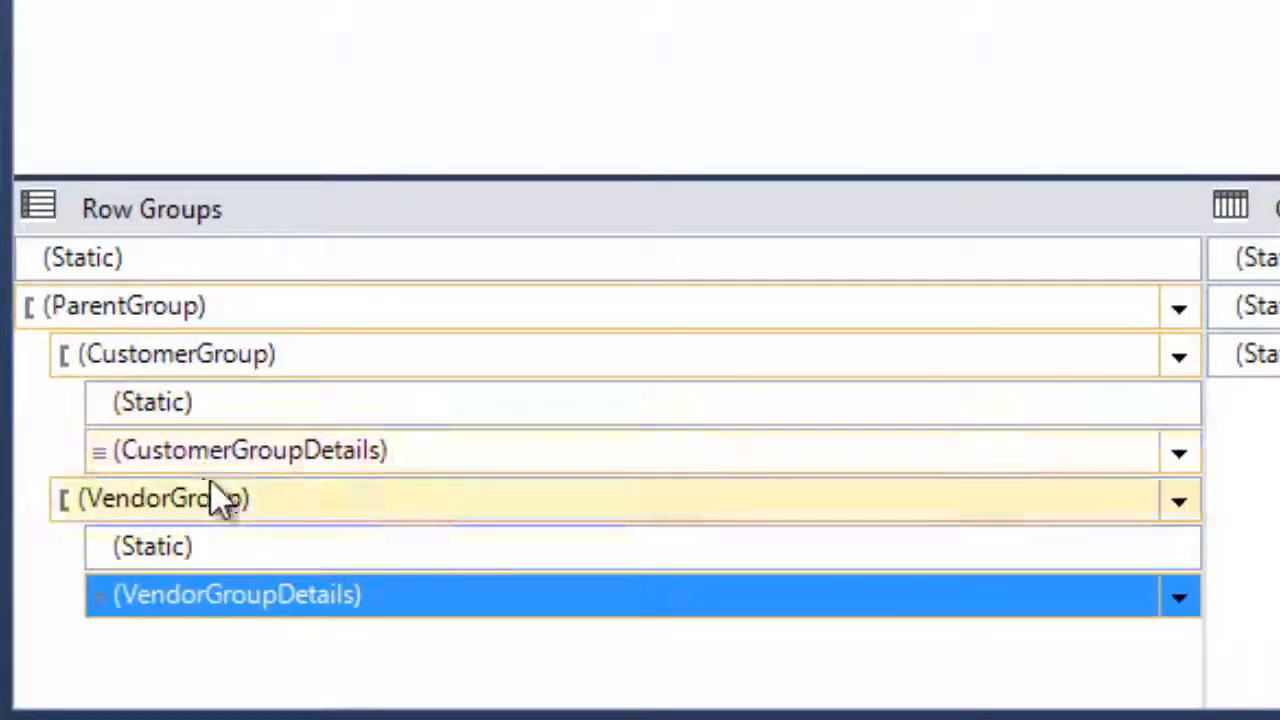
click(205, 595)
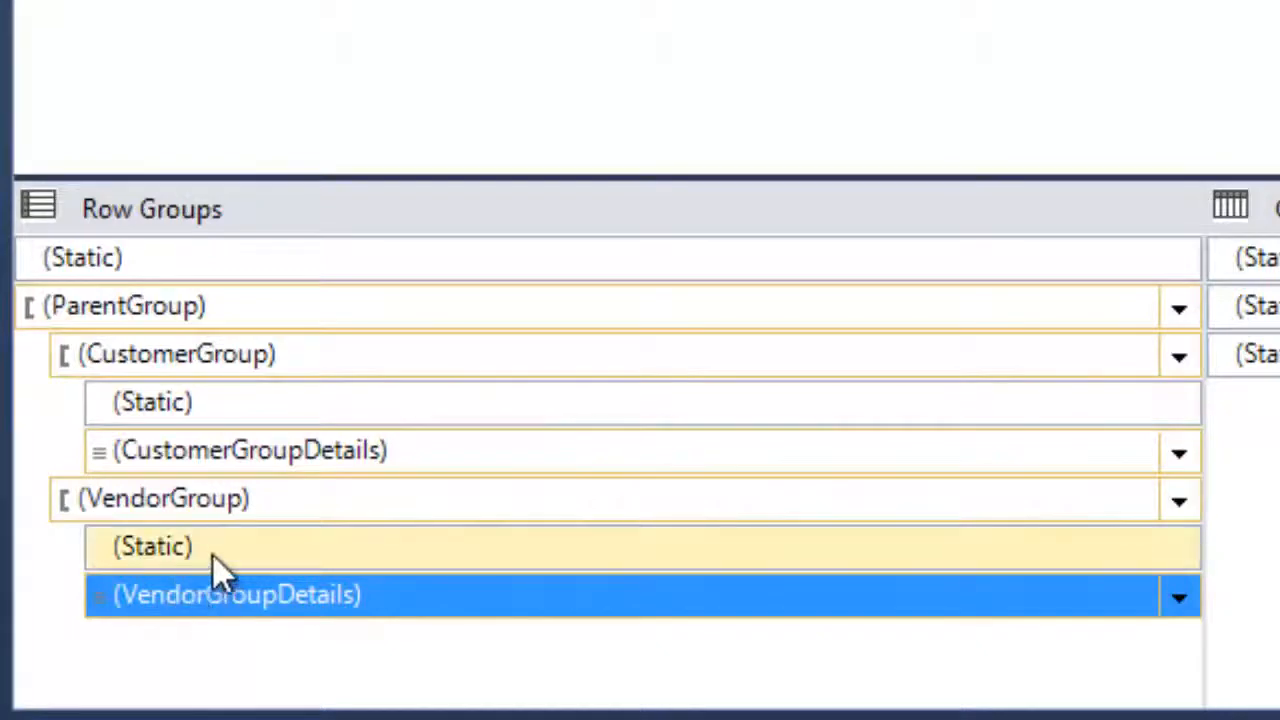
click(212, 553)
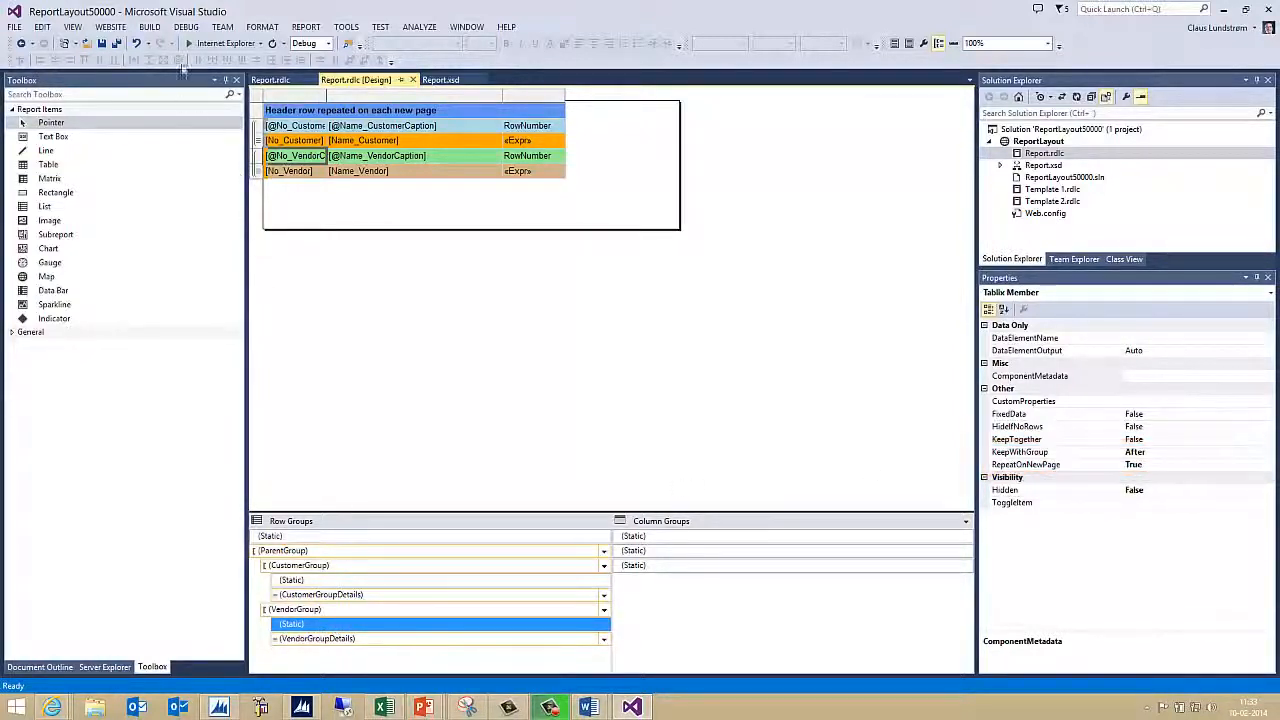
click(149, 26)
click(165, 41)
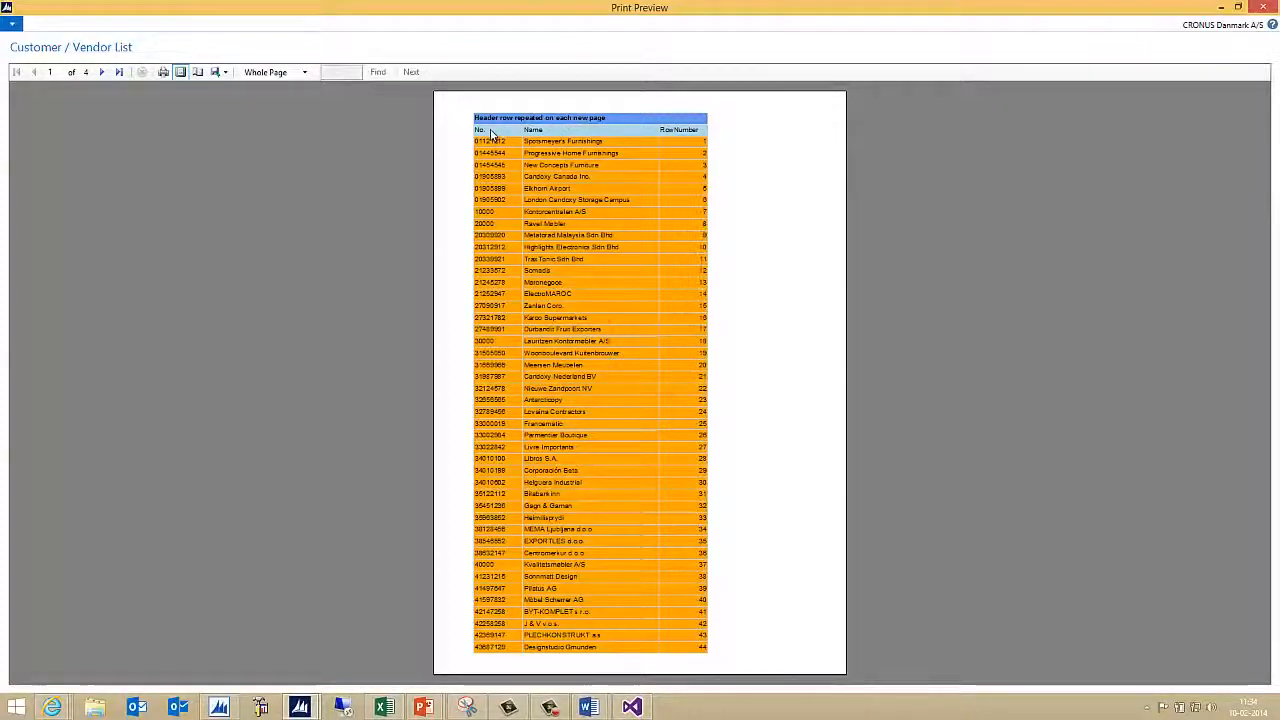
Advance the preview through pages 2, 3 and 4, confirming the blue header tops each page
click(101, 72)
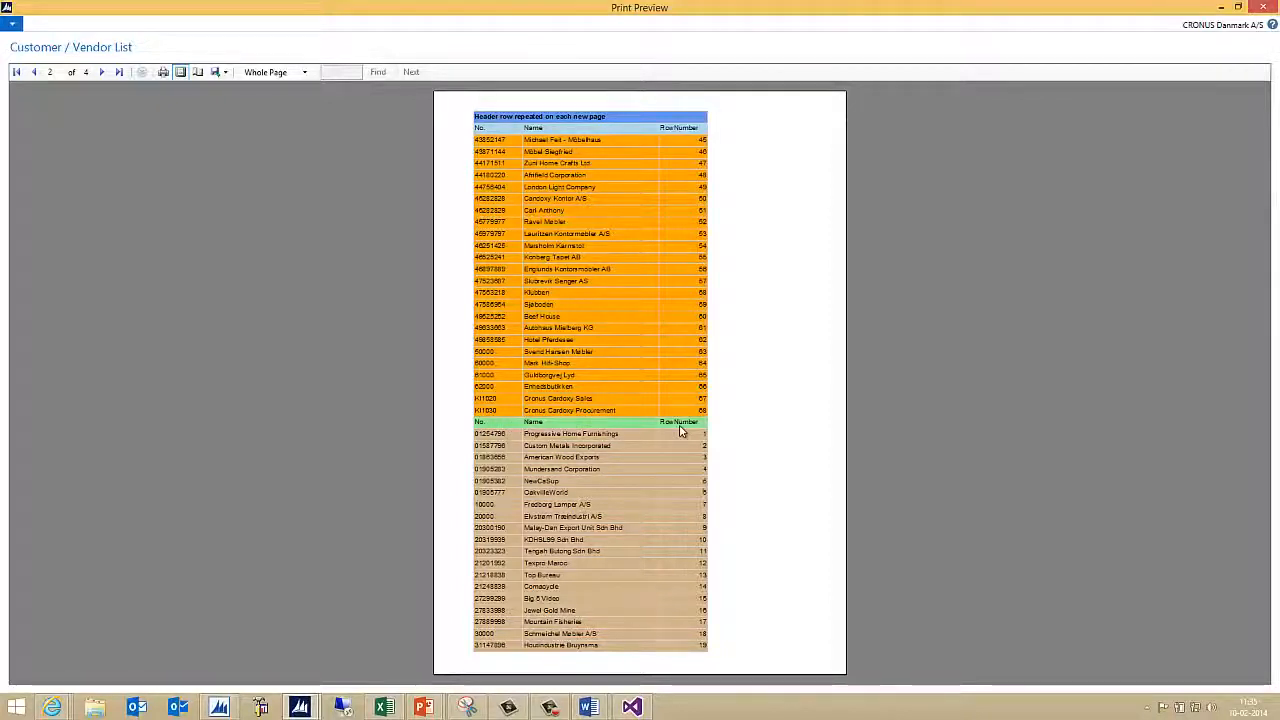
click(102, 73)
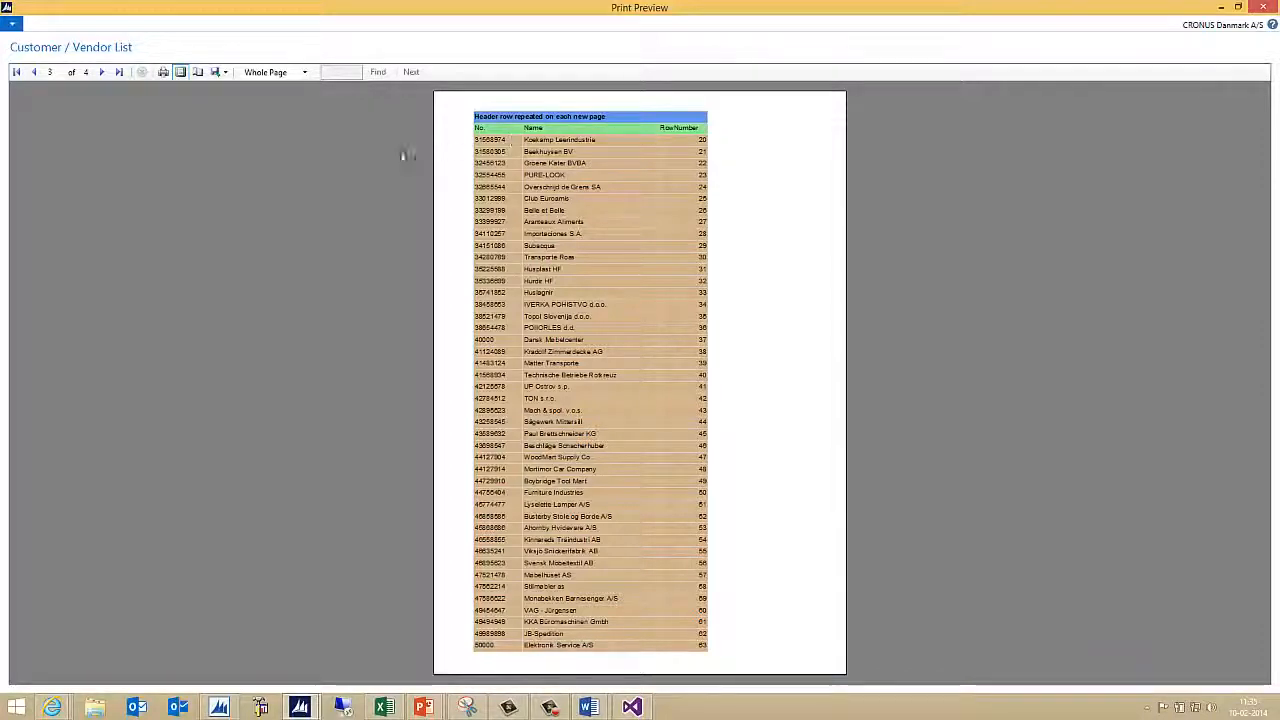
click(106, 73)
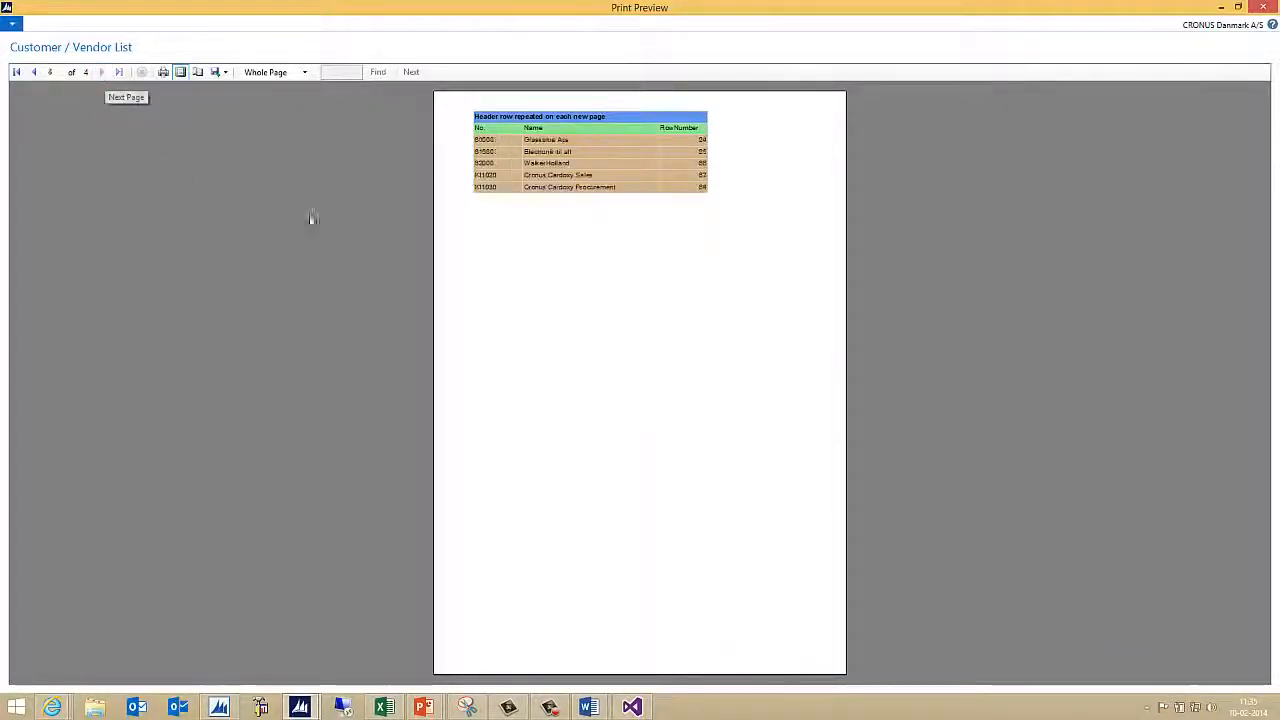